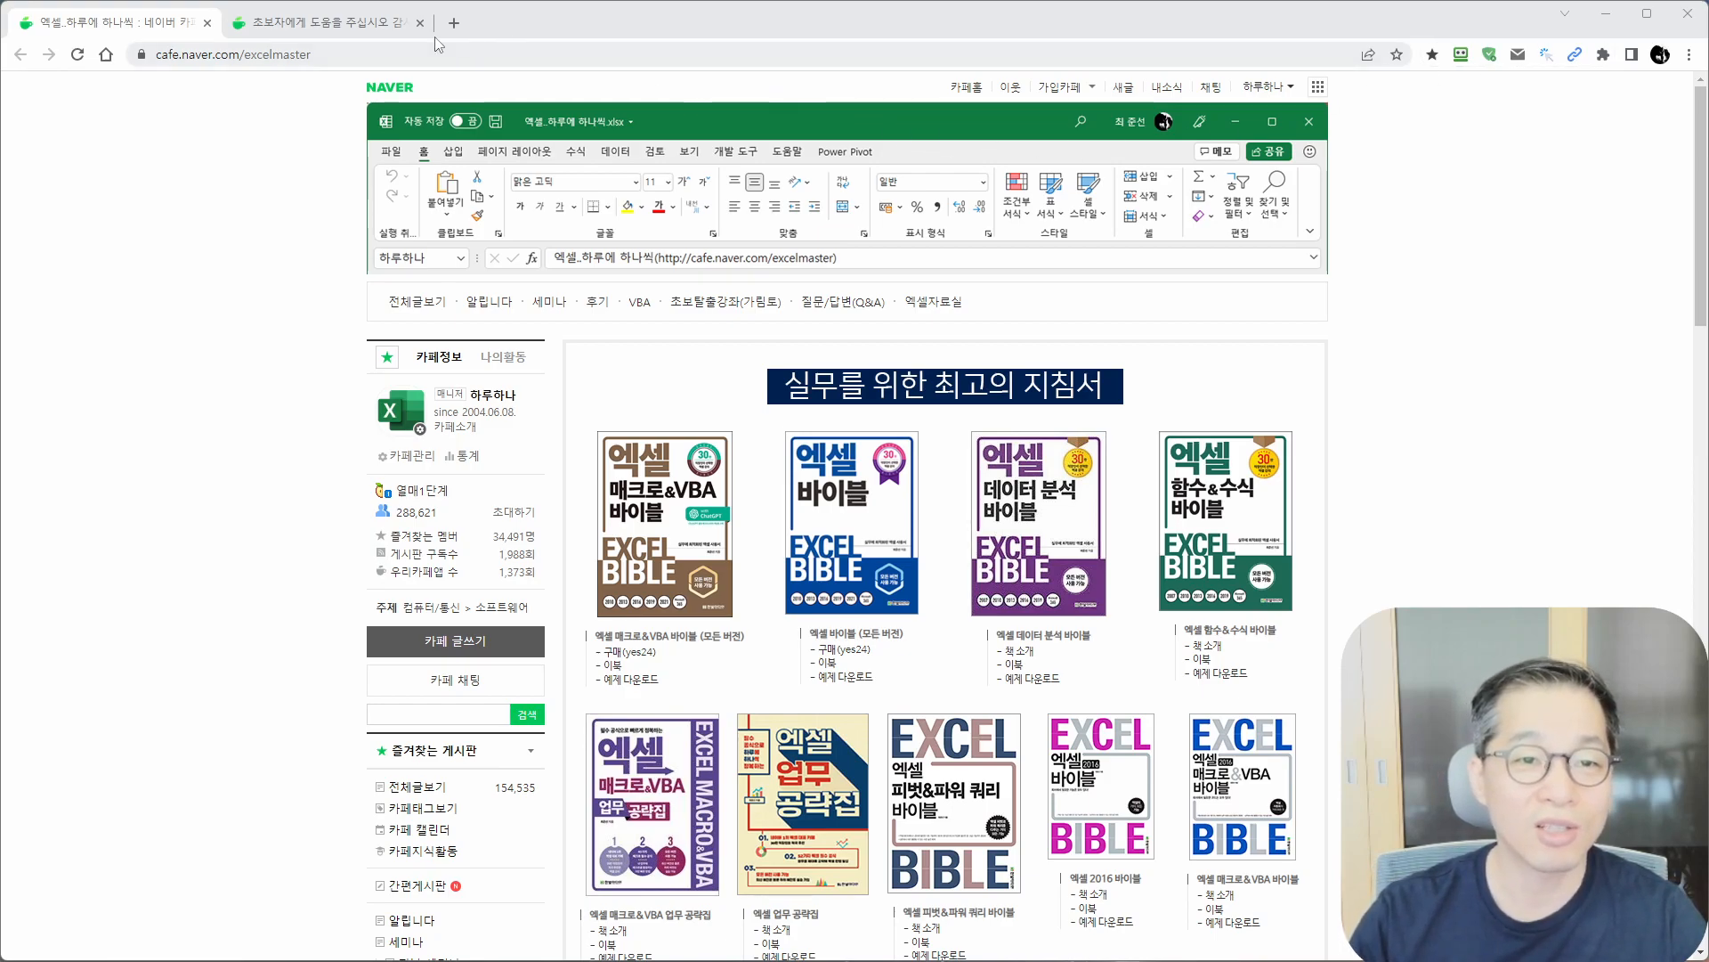
Read the forum post "초보자에게 도움을 주십시오 감사합니다", including its version details, attached workbook and request text.
{"action": "left_click", "coordinate": [338, 25]}
{"action": "scroll", "coordinate": [1015, 531], "scroll_direction": "down", "scroll_amount": 3}
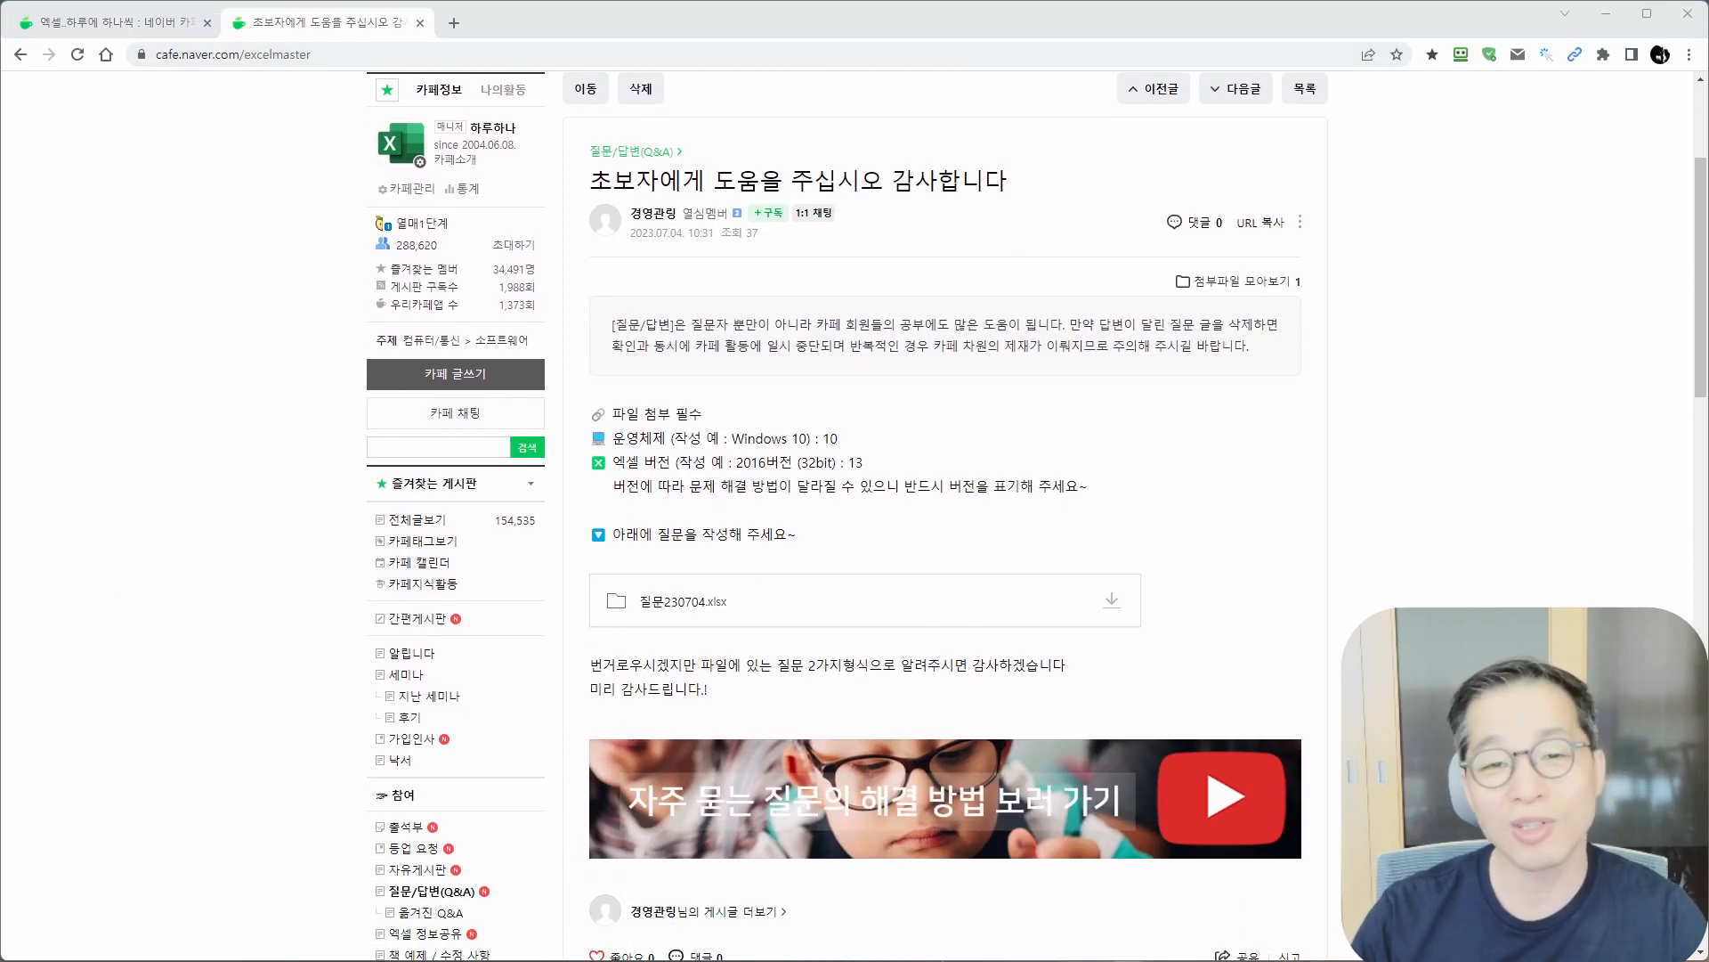
{"action": "left_click_drag", "start_coordinate": [591, 198], "coordinate": [1028, 198]}
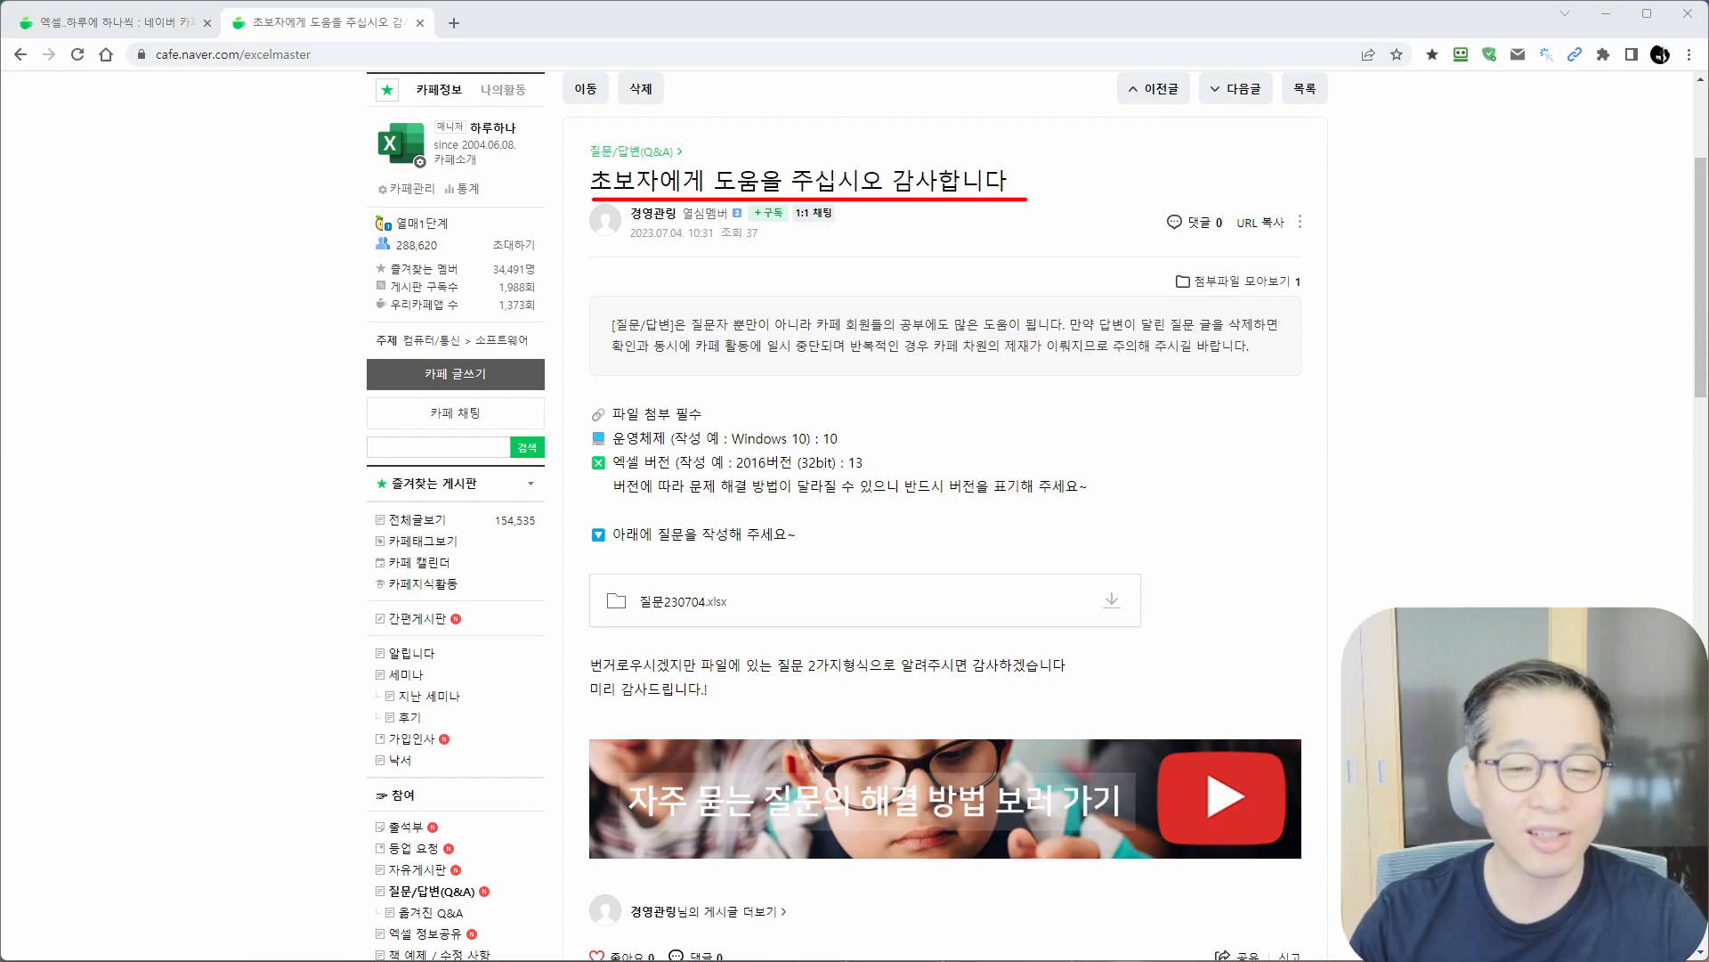
{"action": "mouse_move", "coordinate": [862, 480]}
{"action": "left_mouse_down"}
{"action": "mouse_move", "coordinate": [806, 469]}
{"action": "mouse_move", "coordinate": [865, 416]}
{"action": "mouse_move", "coordinate": [874, 474]}
{"action": "left_mouse_up"}
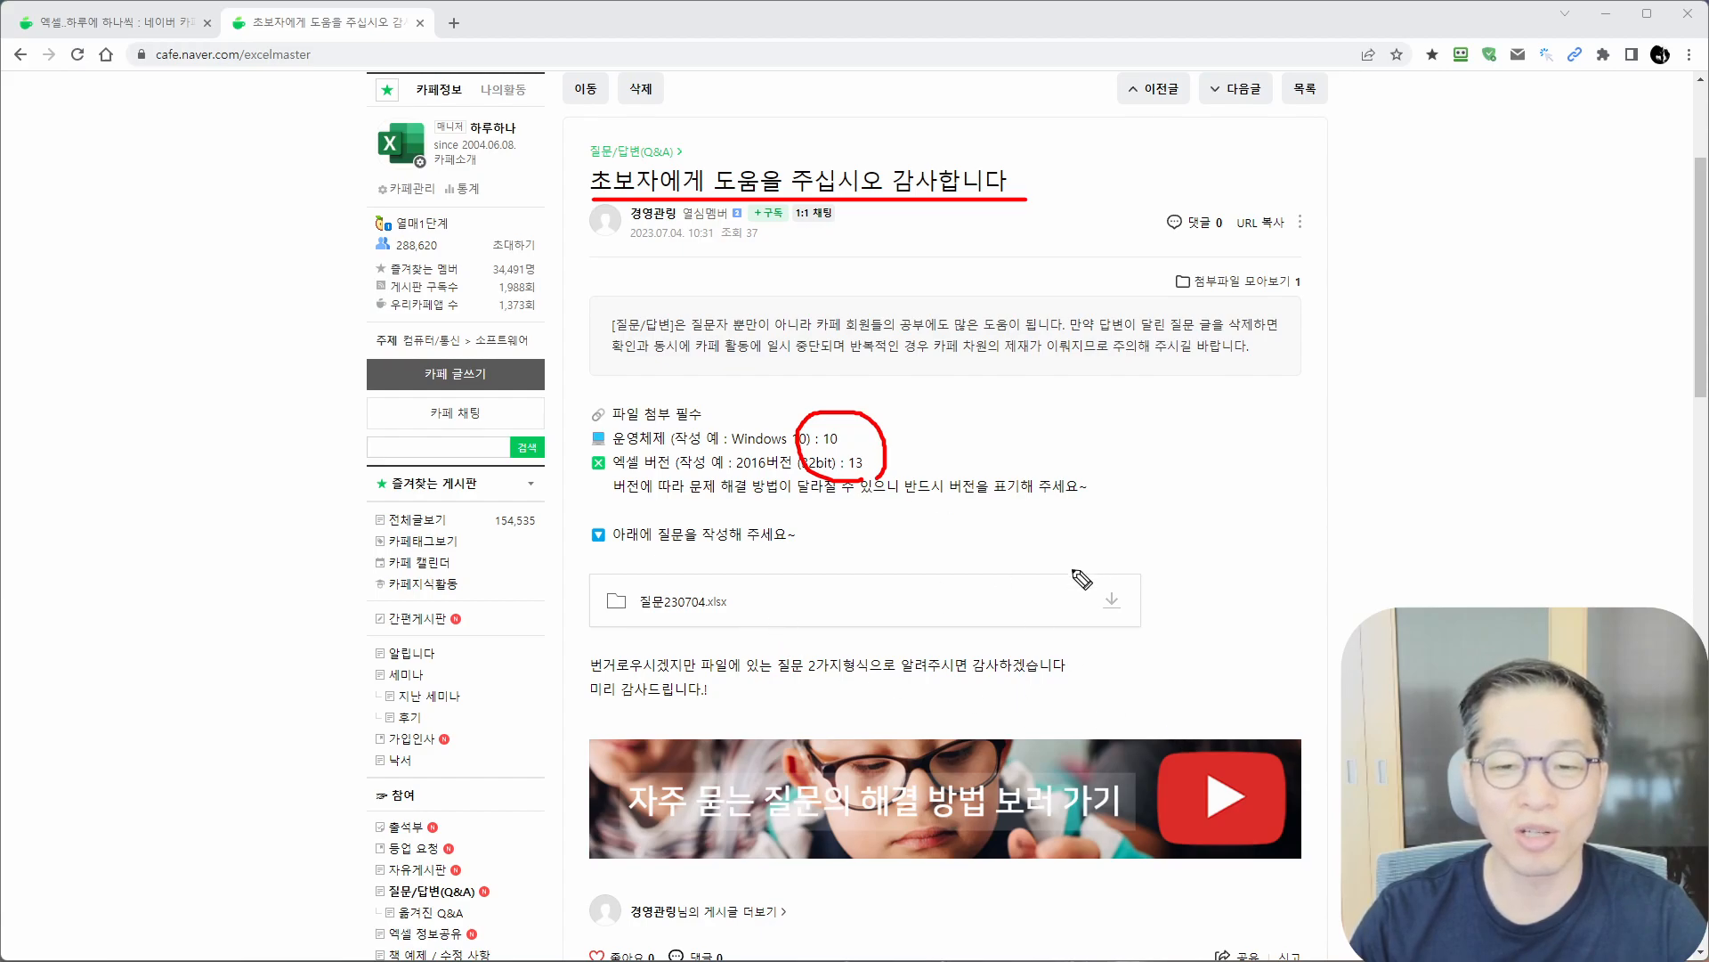
{"action": "mouse_move", "coordinate": [1143, 616]}
{"action": "left_mouse_down"}
{"action": "mouse_move", "coordinate": [1084, 625]}
{"action": "mouse_move", "coordinate": [1147, 614]}
{"action": "left_mouse_up"}
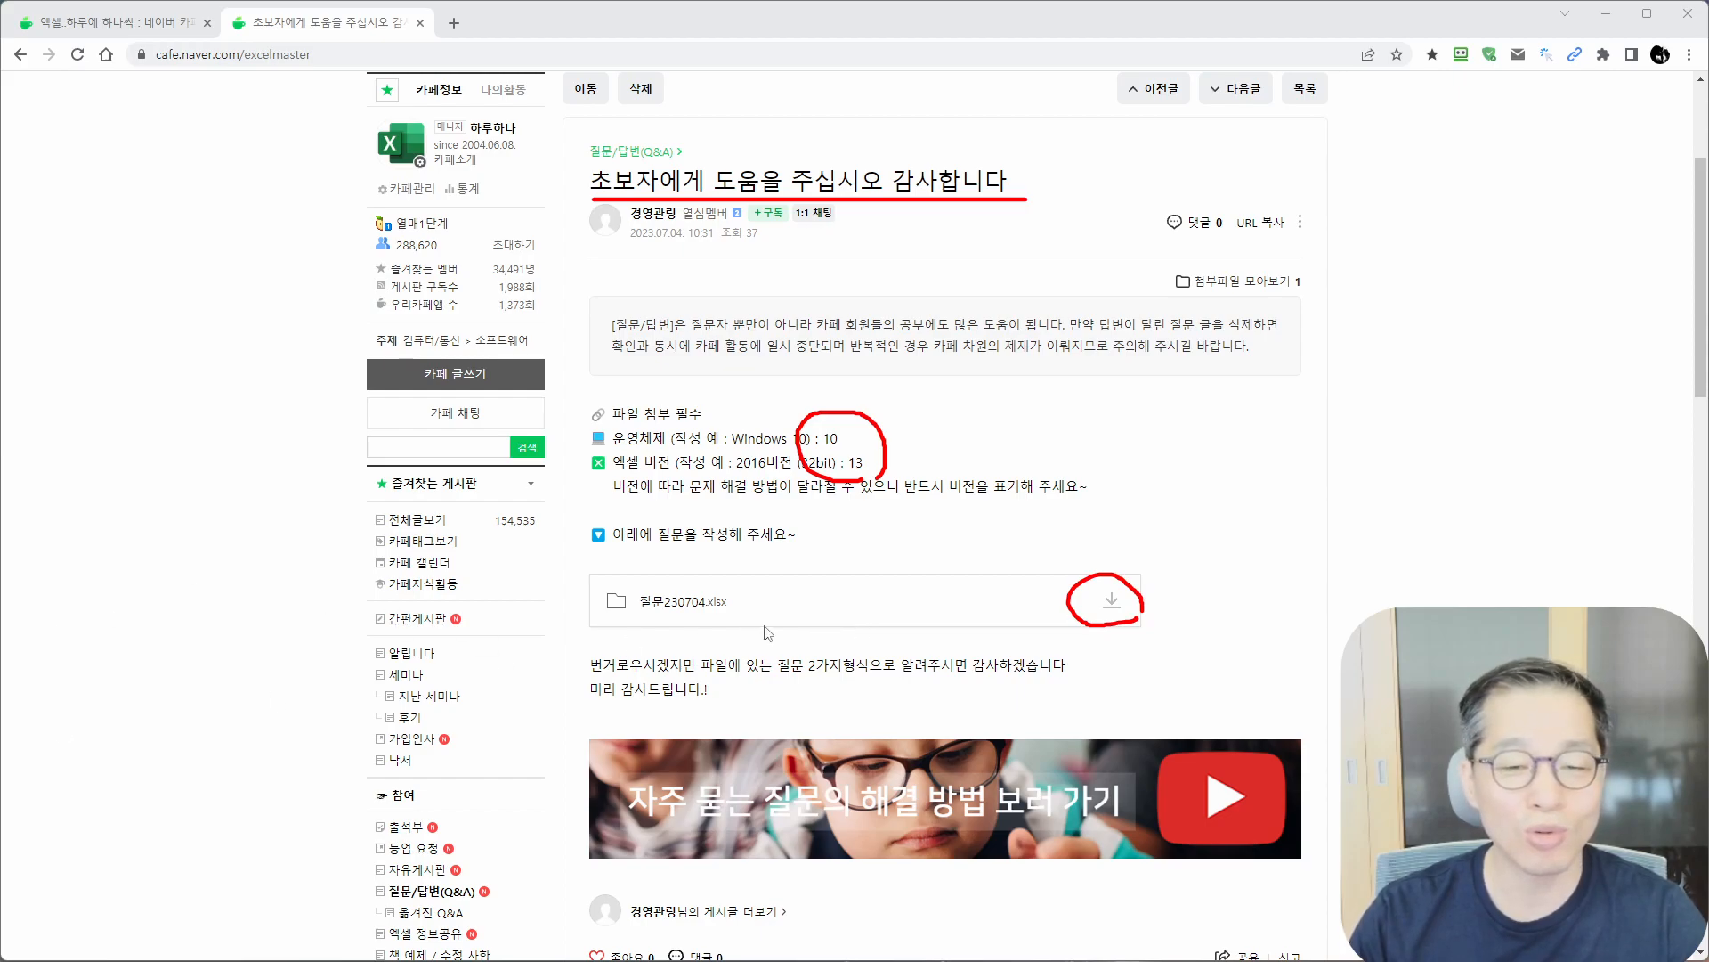
{"action": "mouse_move", "coordinate": [582, 647]}
{"action": "left_mouse_down"}
{"action": "mouse_move", "coordinate": [837, 713]}
{"action": "mouse_move", "coordinate": [1086, 715]}
{"action": "left_mouse_up"}
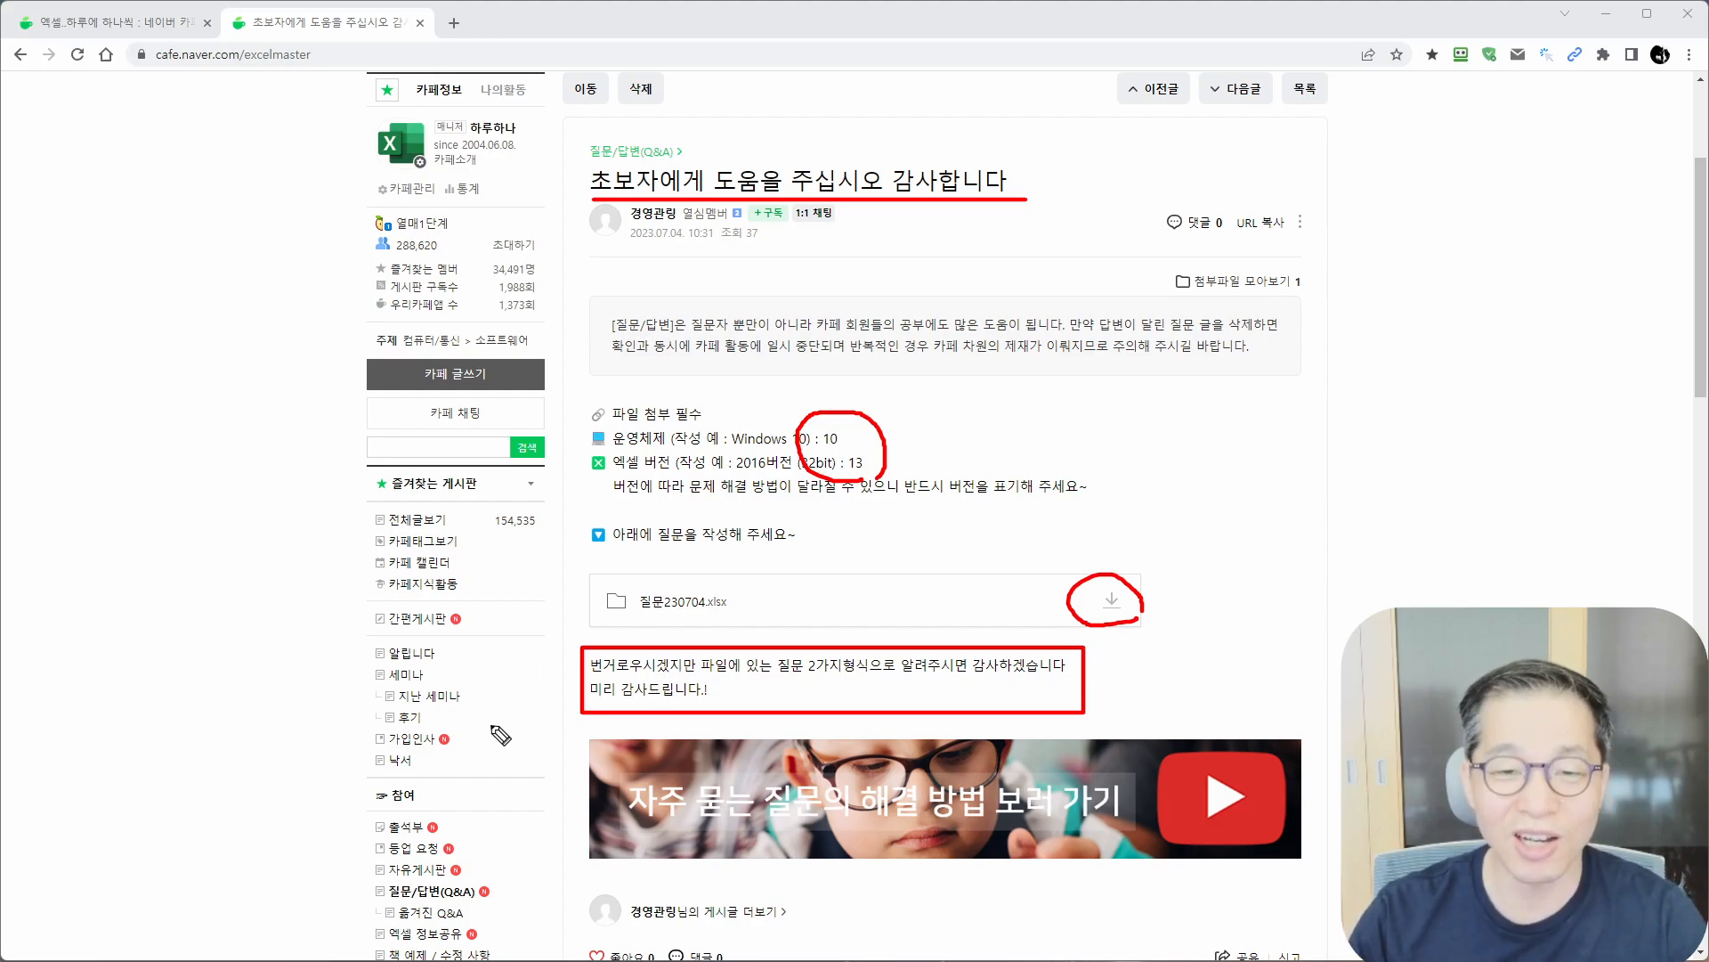
{"action": "left_click_drag", "start_coordinate": [549, 658], "coordinate": [563, 652]}
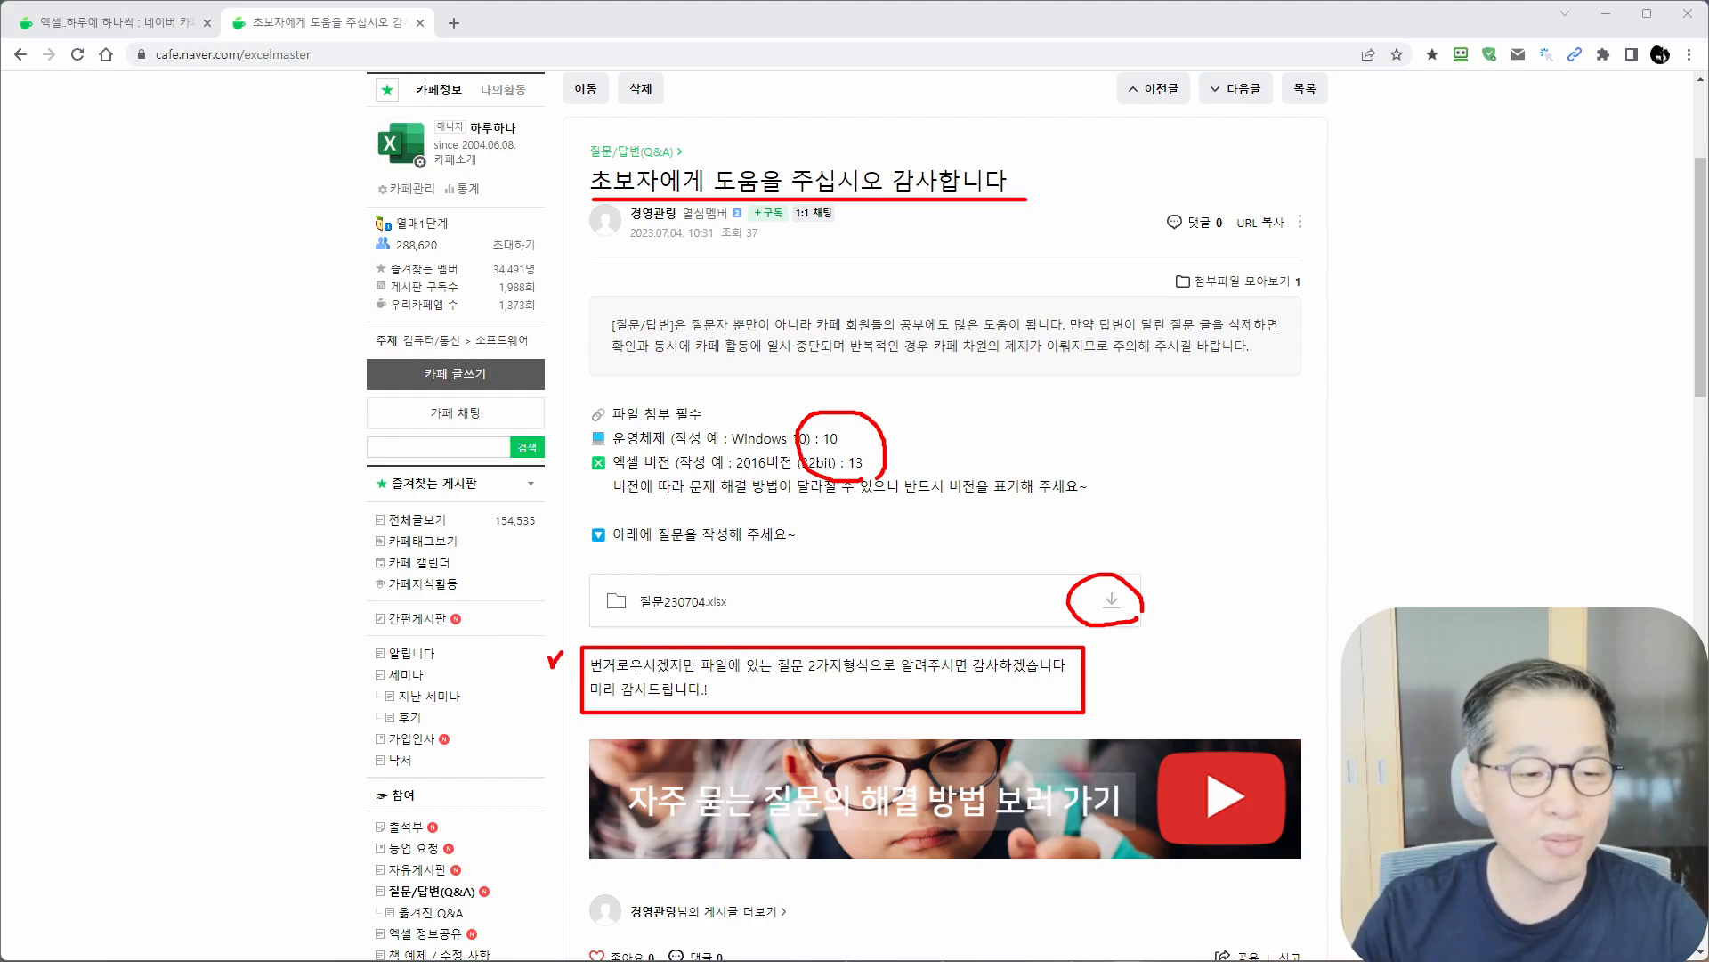
{"action": "key", "text": "Escape"}
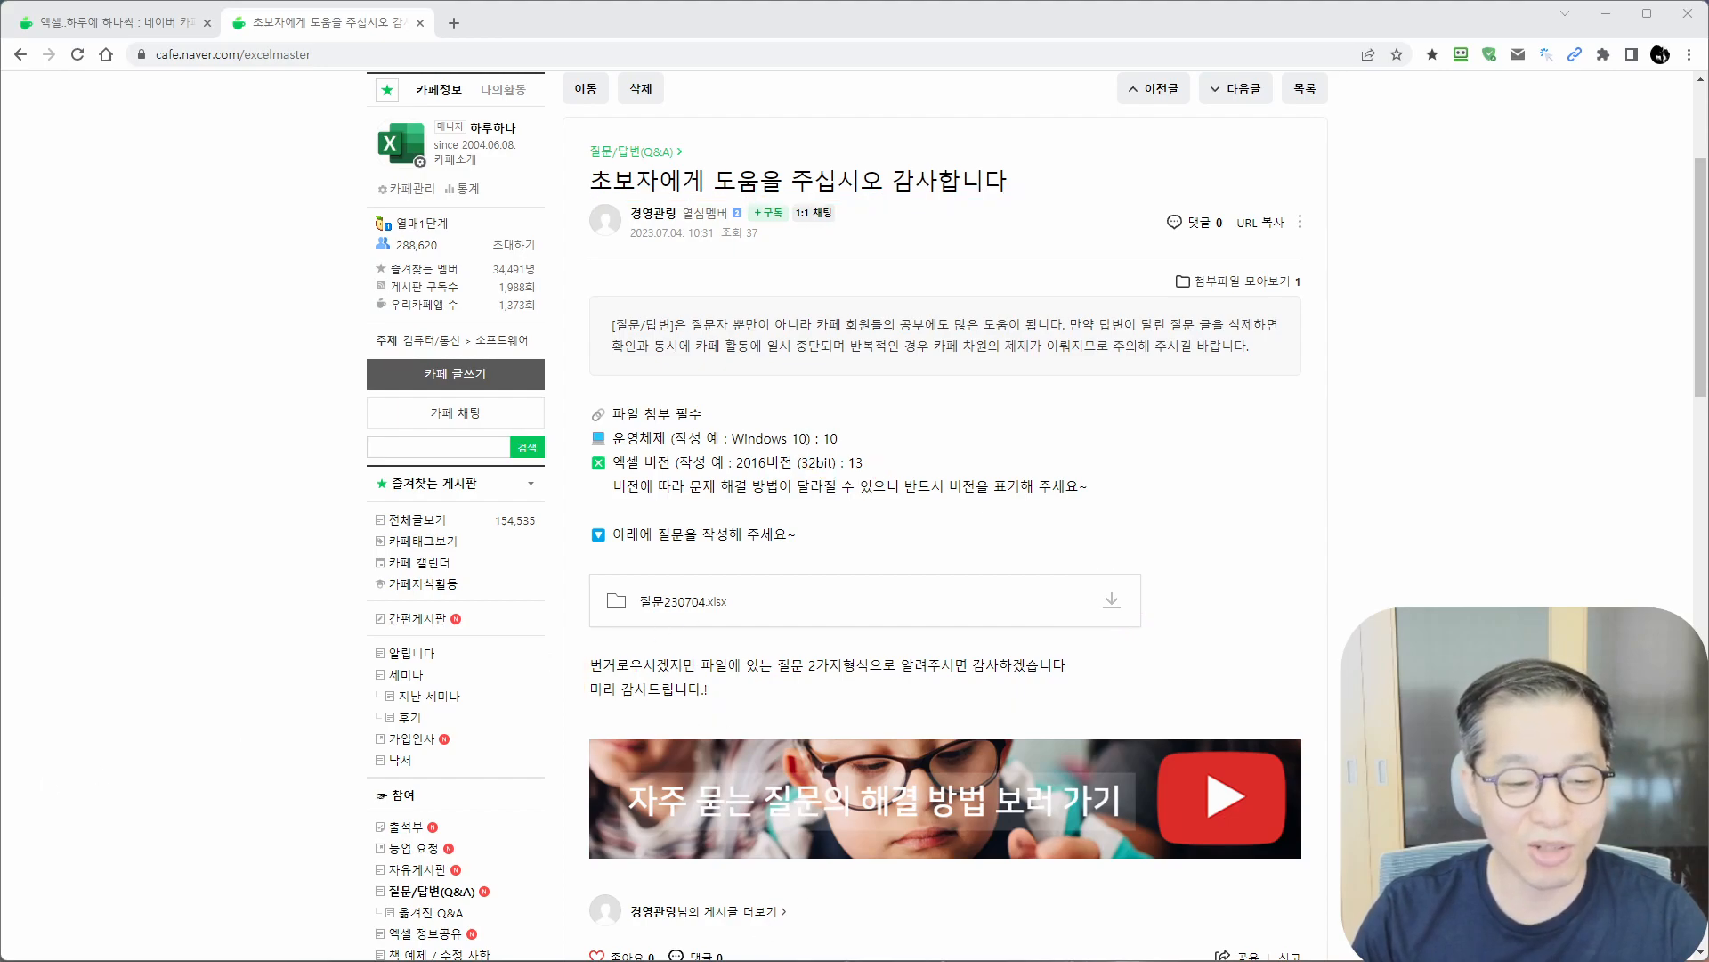
Switch to Excel and examine the question in 질문230704.xlsx against the 일자, 제품, 가격 and 입고처 columns.
{"action": "key", "text": "alt+Tab"}
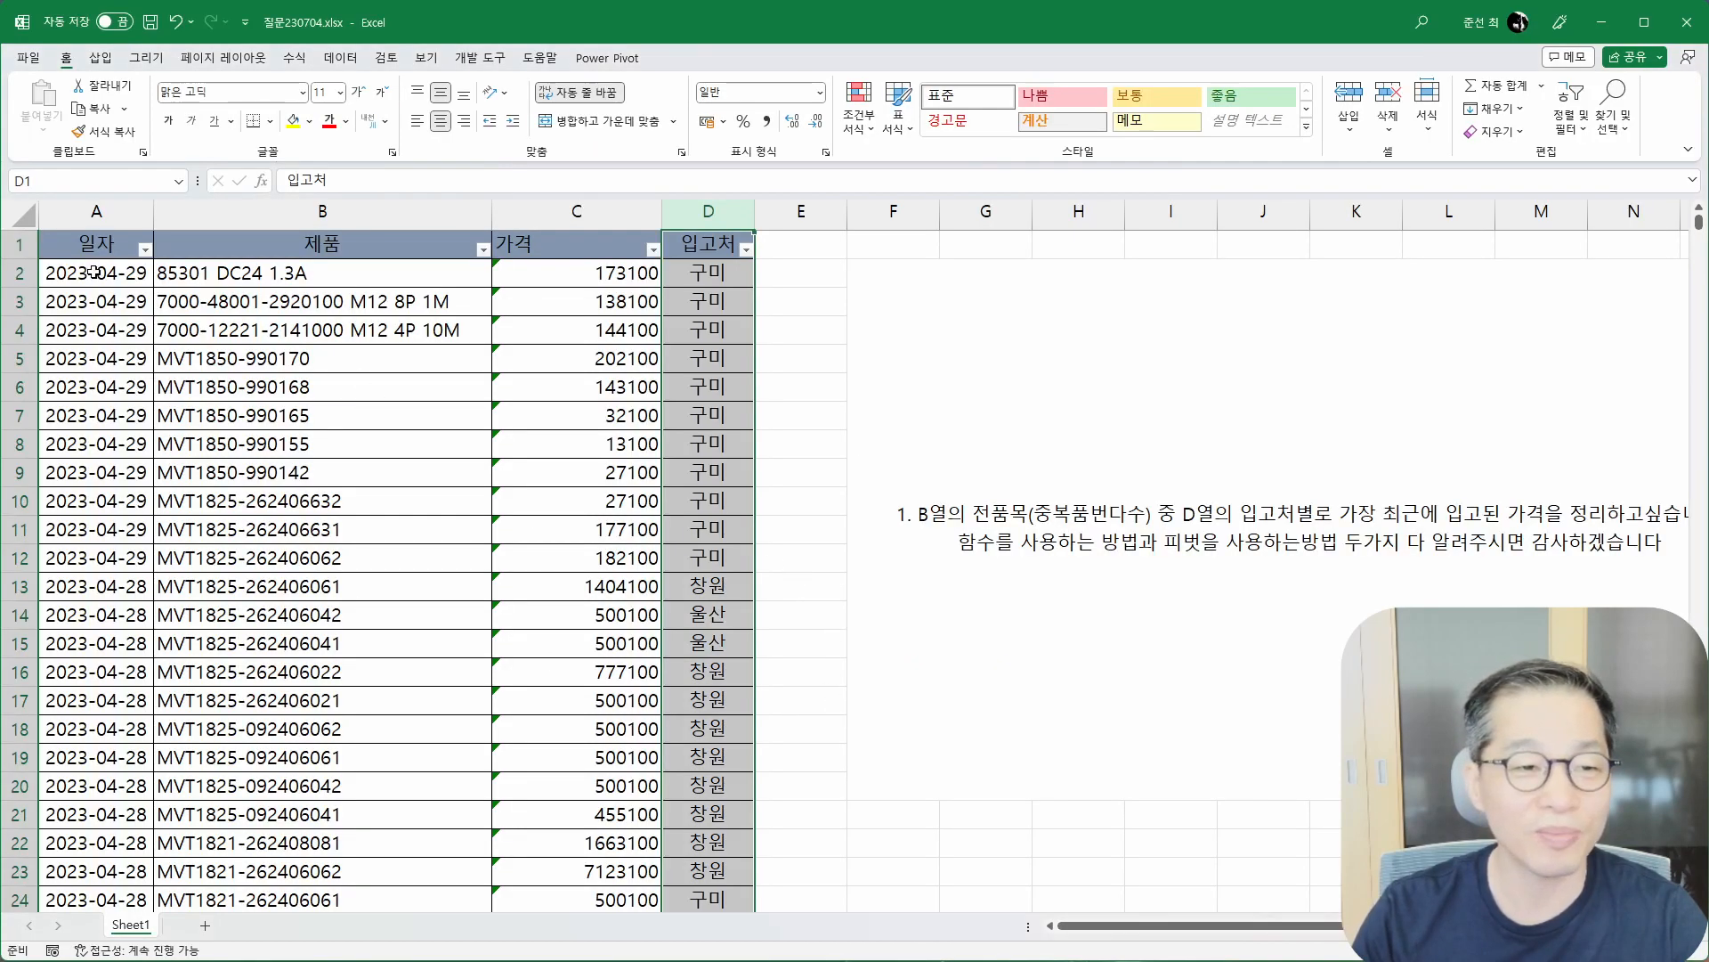
{"action": "left_click", "coordinate": [93, 271]}
{"action": "key", "text": "ctrl+2"}
{"action": "left_click_drag", "start_coordinate": [884, 482], "coordinate": [873, 598]}
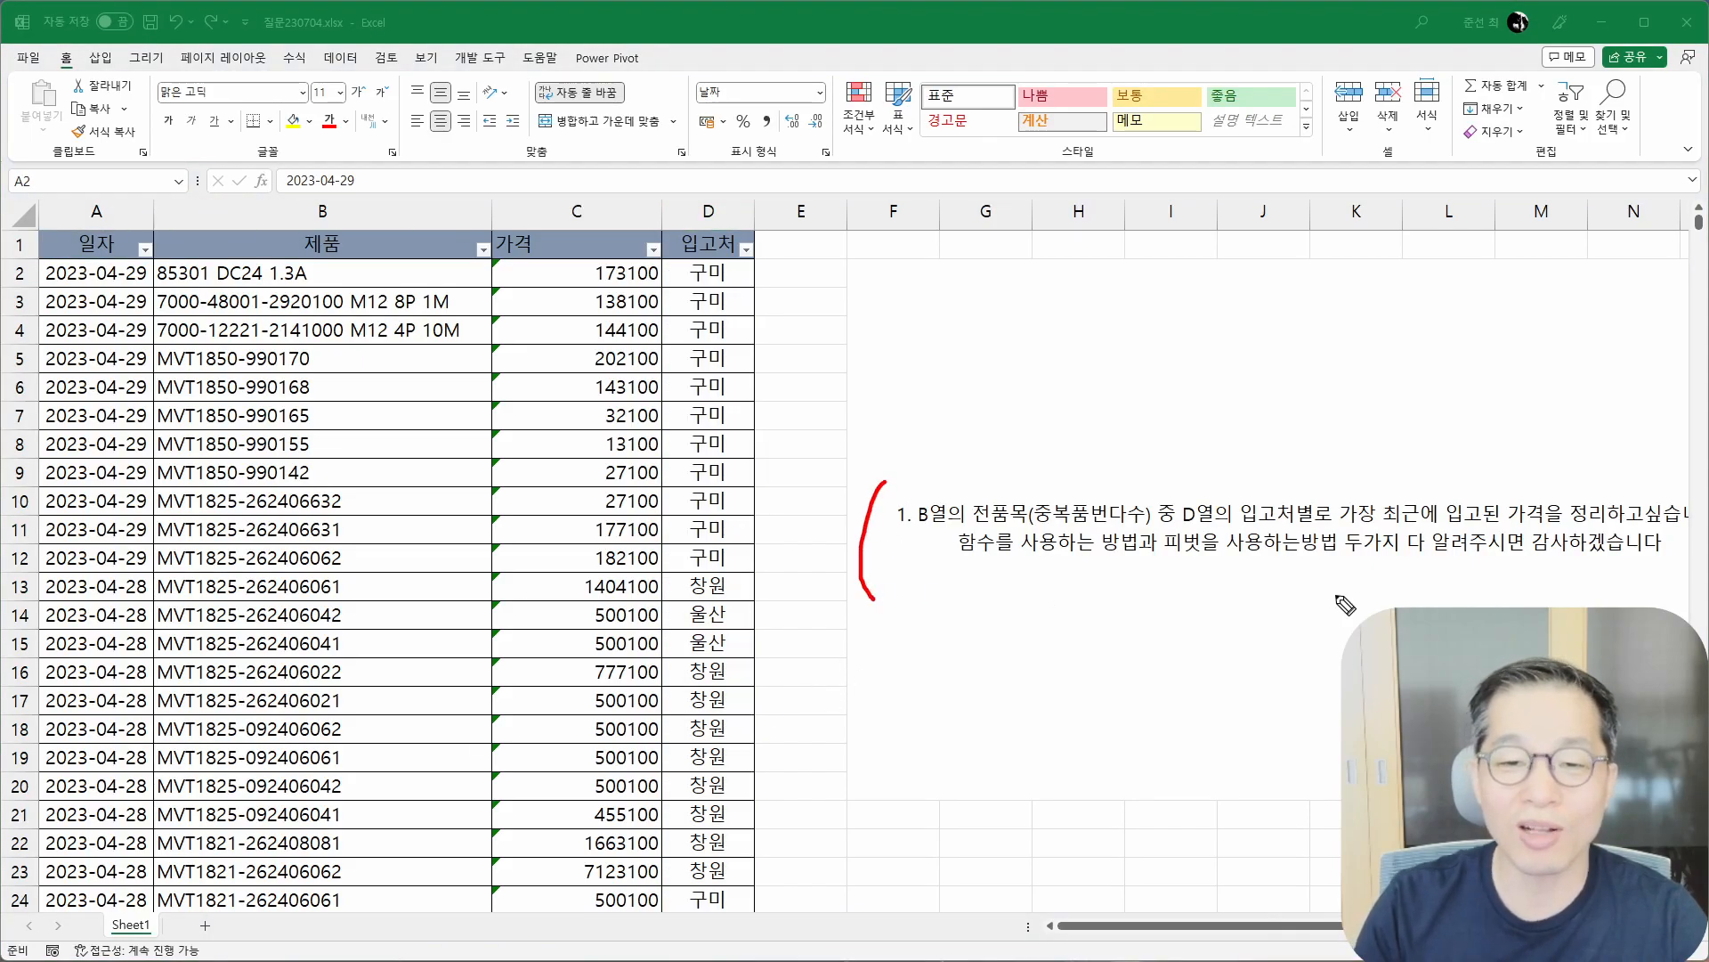
{"action": "left_click_drag", "start_coordinate": [908, 527], "coordinate": [1060, 529]}
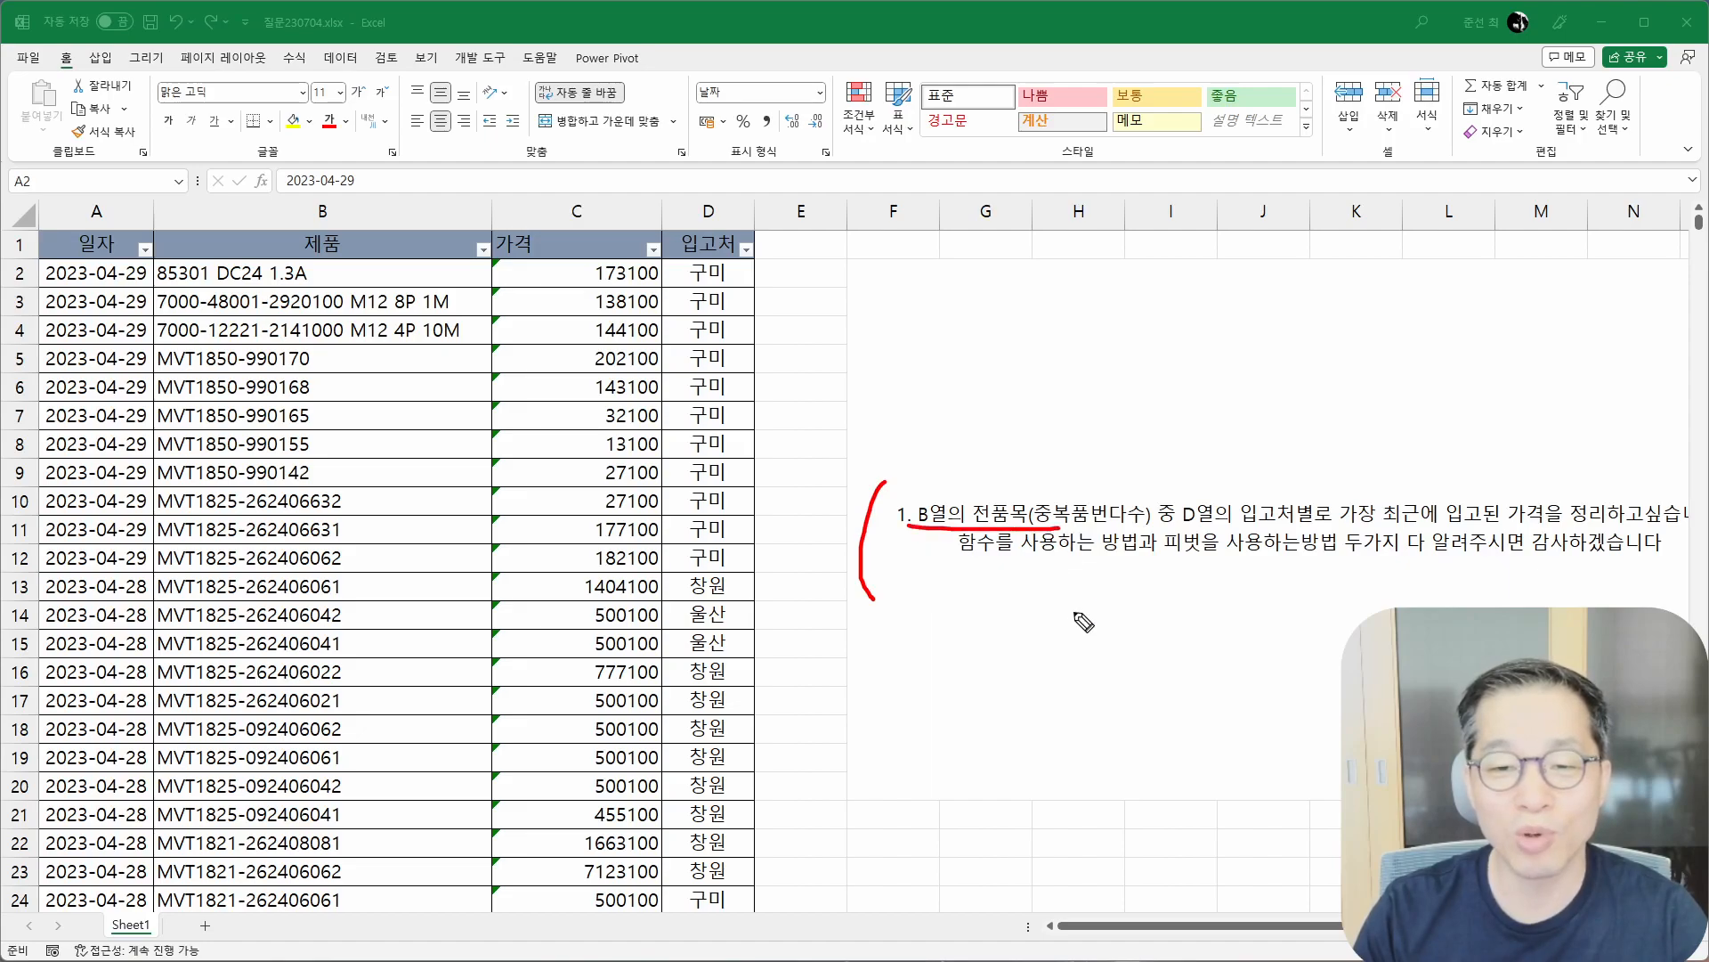
{"action": "mouse_move", "coordinate": [354, 268]}
{"action": "left_mouse_down"}
{"action": "mouse_move", "coordinate": [281, 251]}
{"action": "mouse_move", "coordinate": [356, 272]}
{"action": "left_mouse_up"}
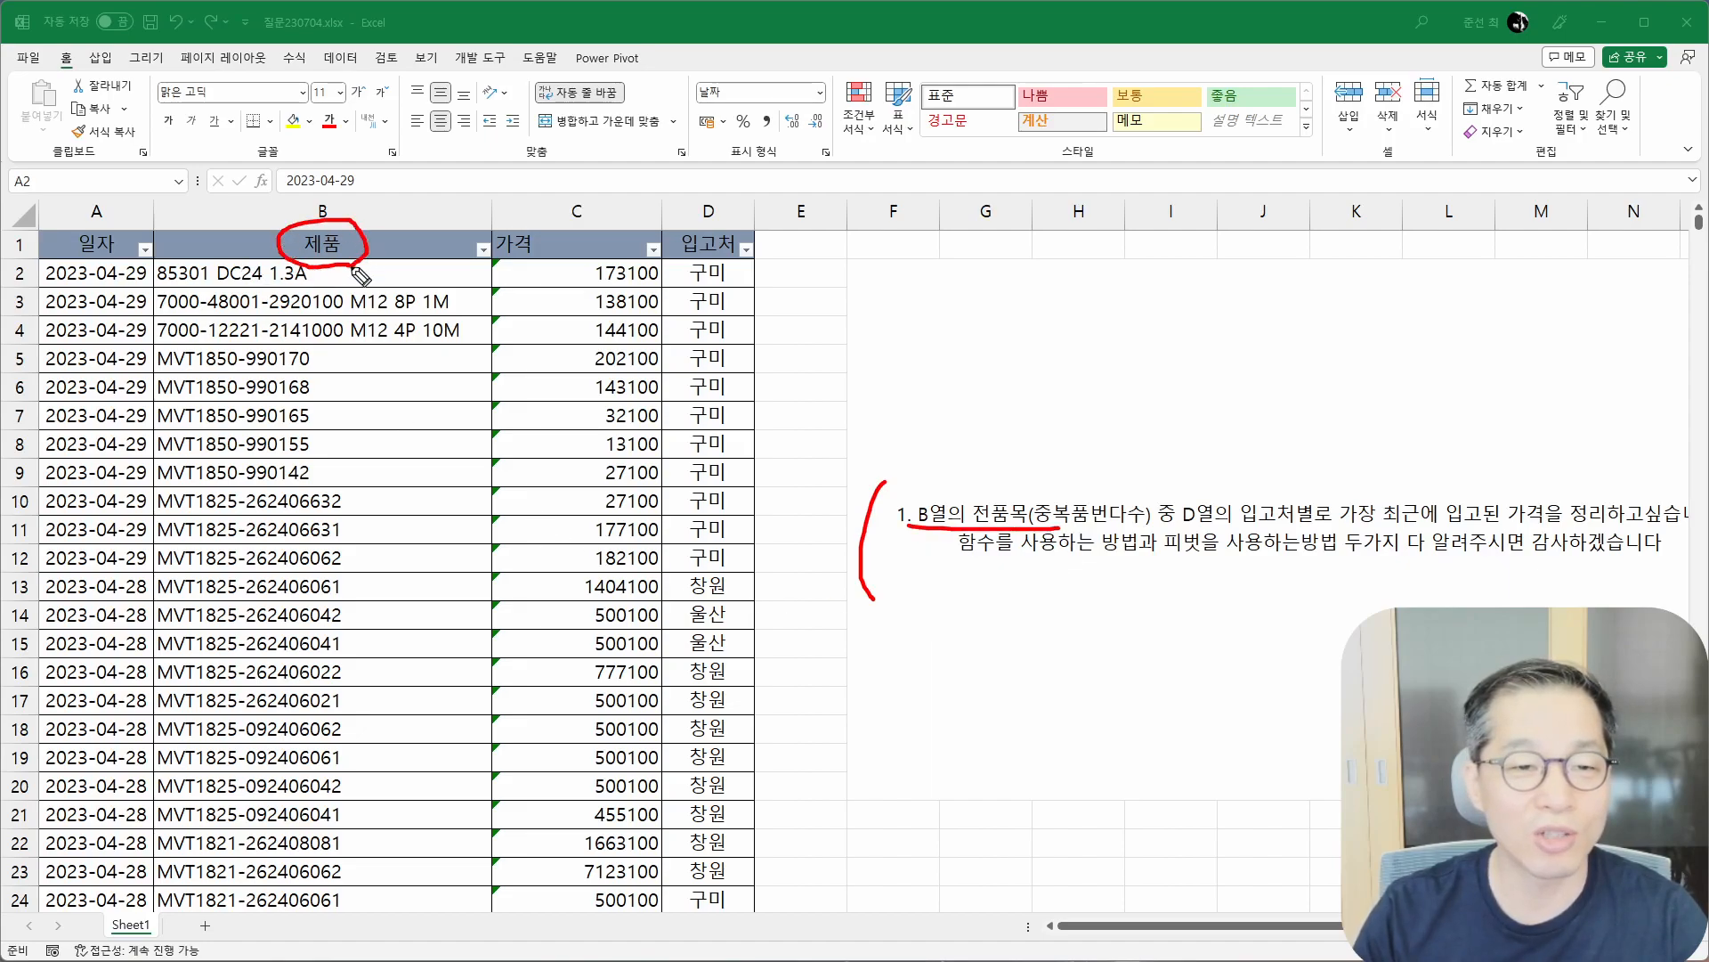
{"action": "left_click_drag", "start_coordinate": [1183, 523], "coordinate": [1291, 525]}
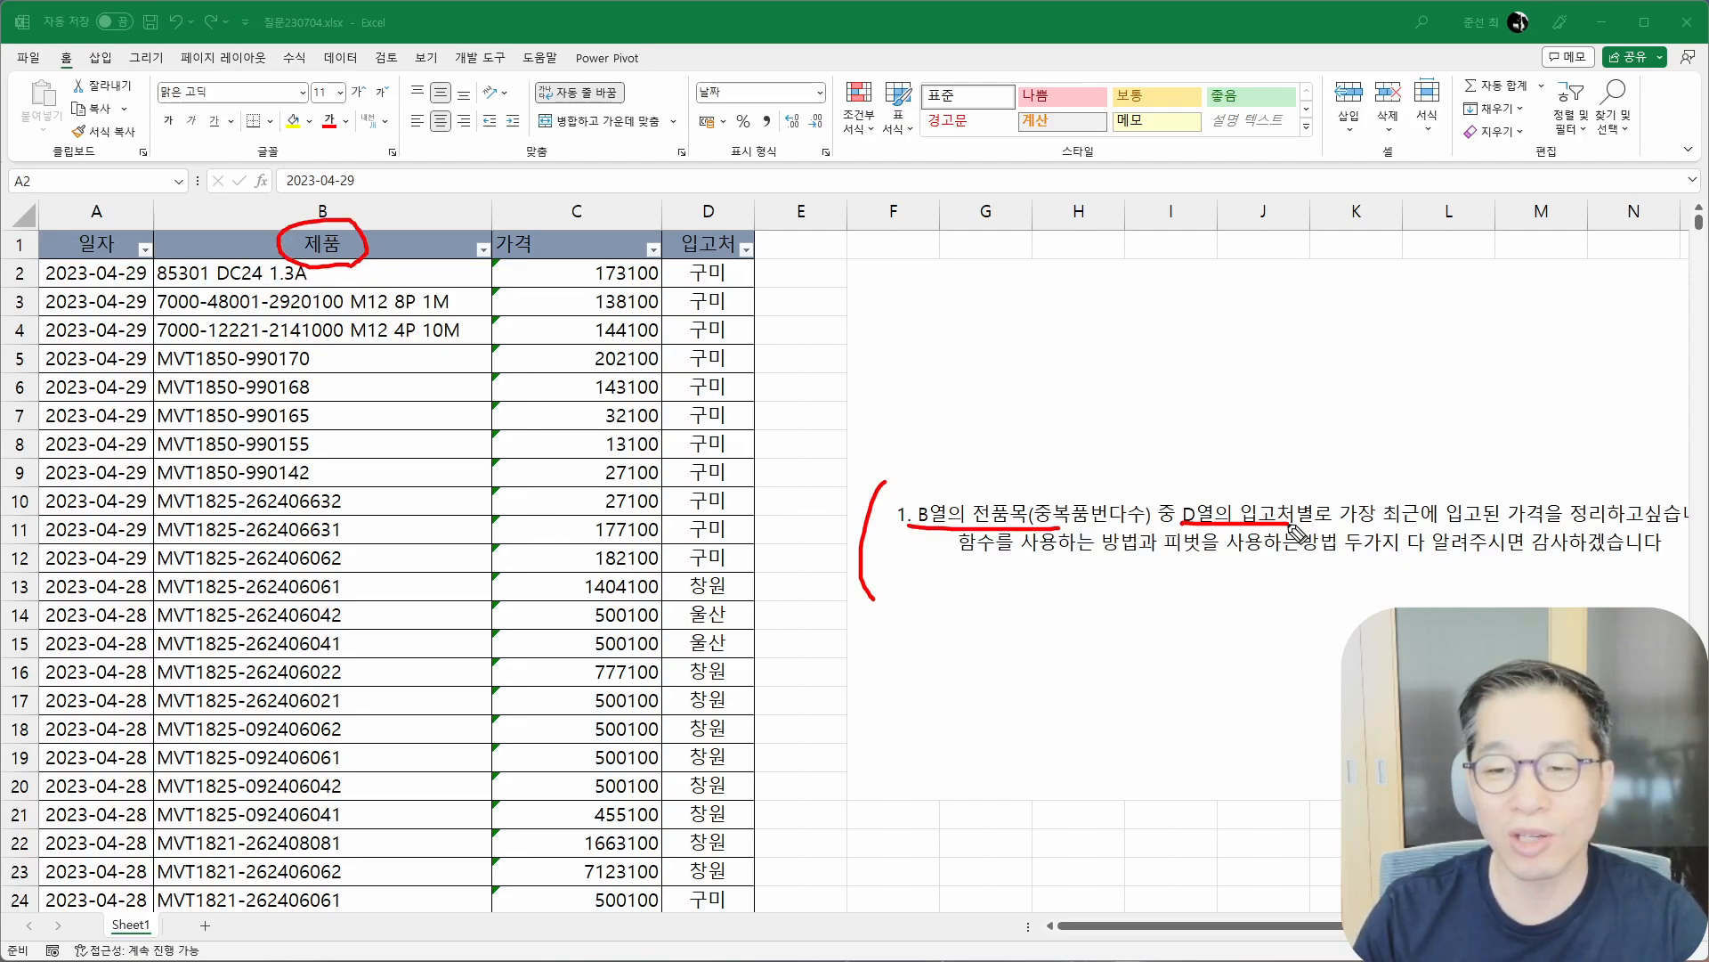
{"action": "mouse_move", "coordinate": [757, 271]}
{"action": "left_mouse_down"}
{"action": "mouse_move", "coordinate": [688, 245]}
{"action": "mouse_move", "coordinate": [758, 240]}
{"action": "left_mouse_up"}
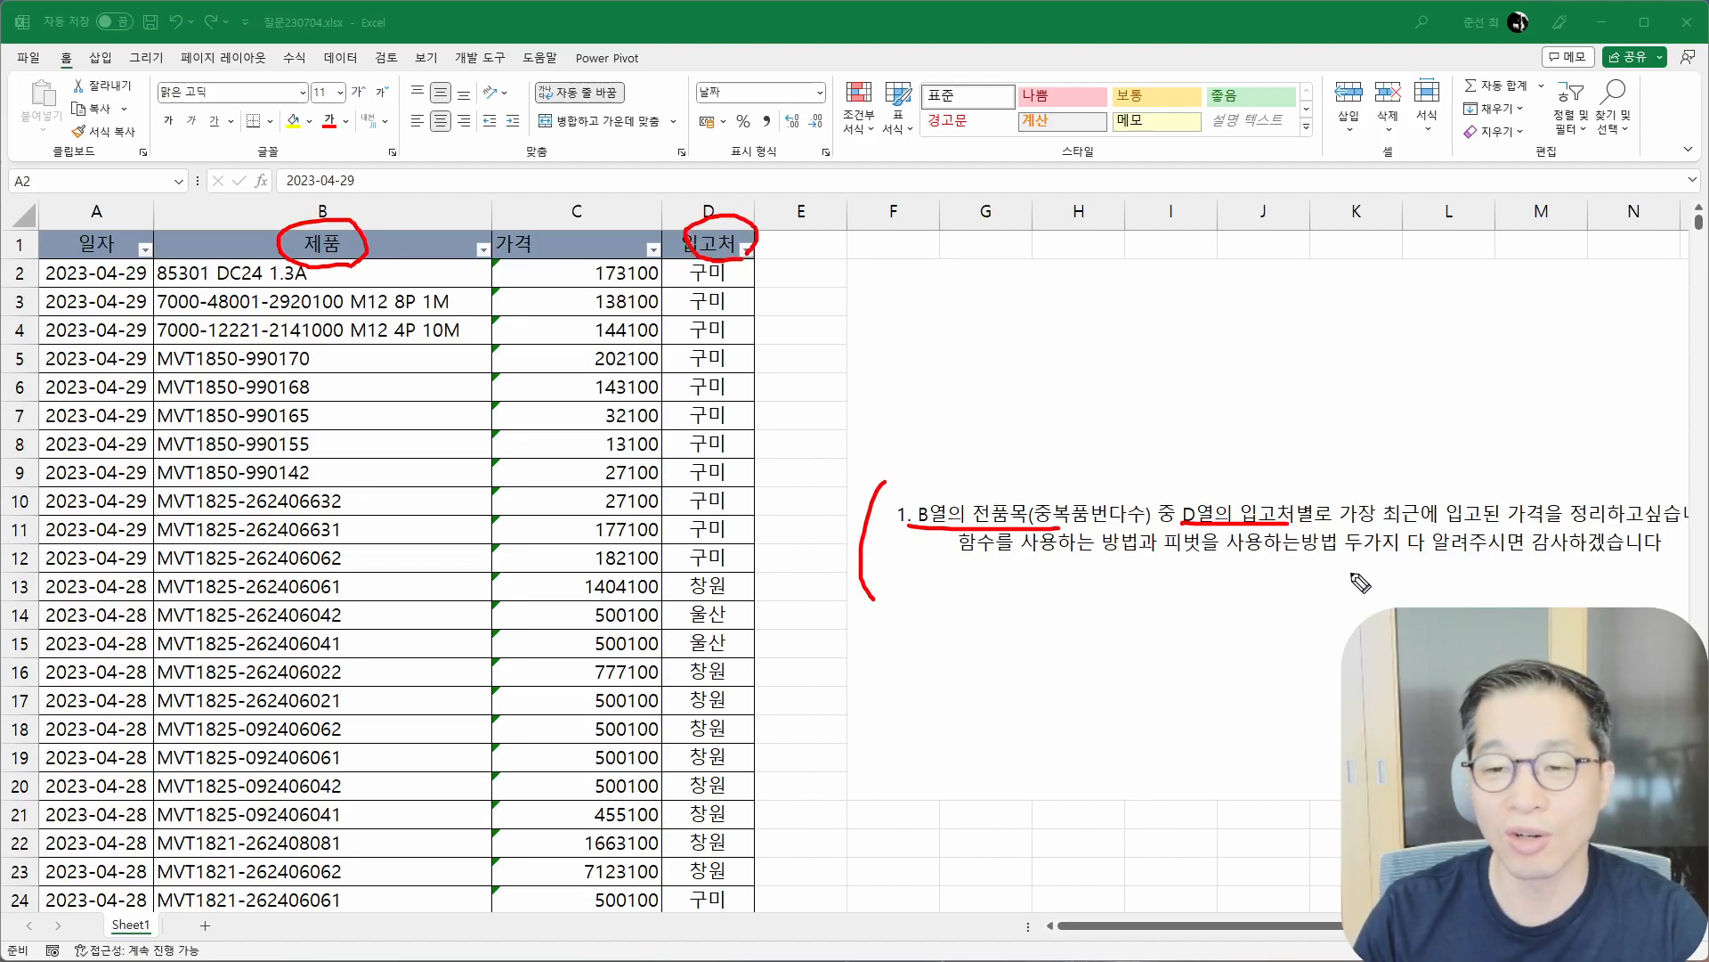
{"action": "mouse_move", "coordinate": [1327, 534]}
{"action": "left_mouse_down"}
{"action": "mouse_move", "coordinate": [1558, 532]}
{"action": "mouse_move", "coordinate": [1505, 473]}
{"action": "mouse_move", "coordinate": [1510, 529]}
{"action": "left_mouse_up"}
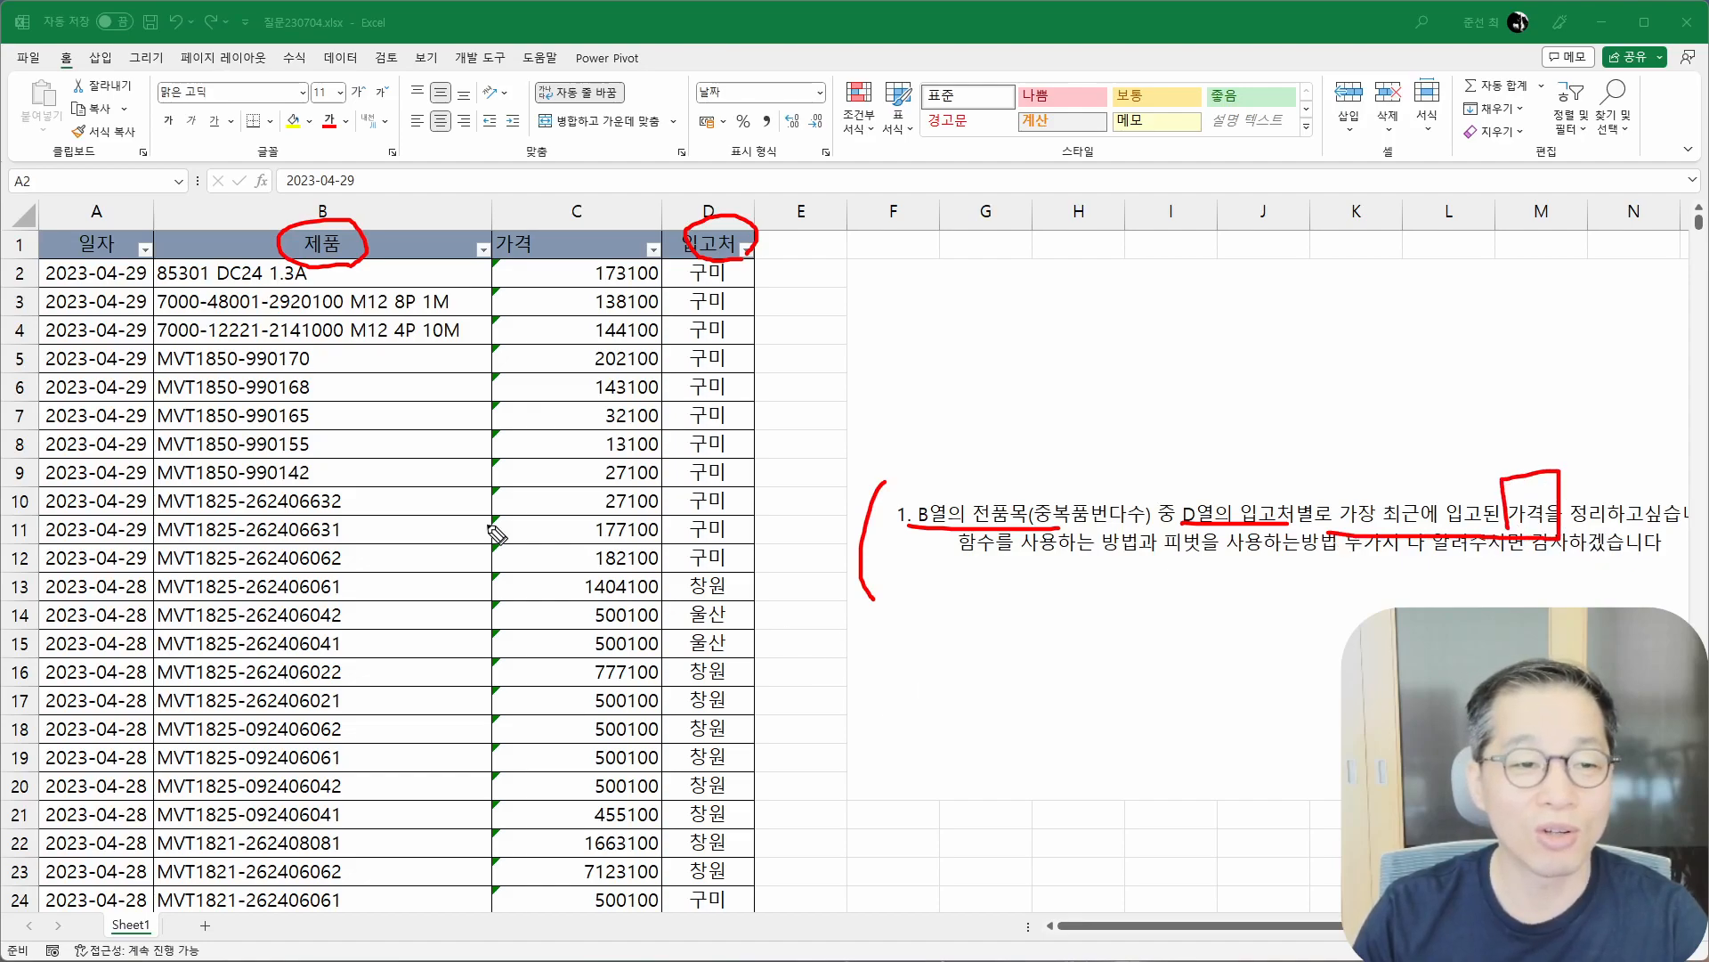
{"action": "left_click_drag", "start_coordinate": [60, 230], "coordinate": [87, 218]}
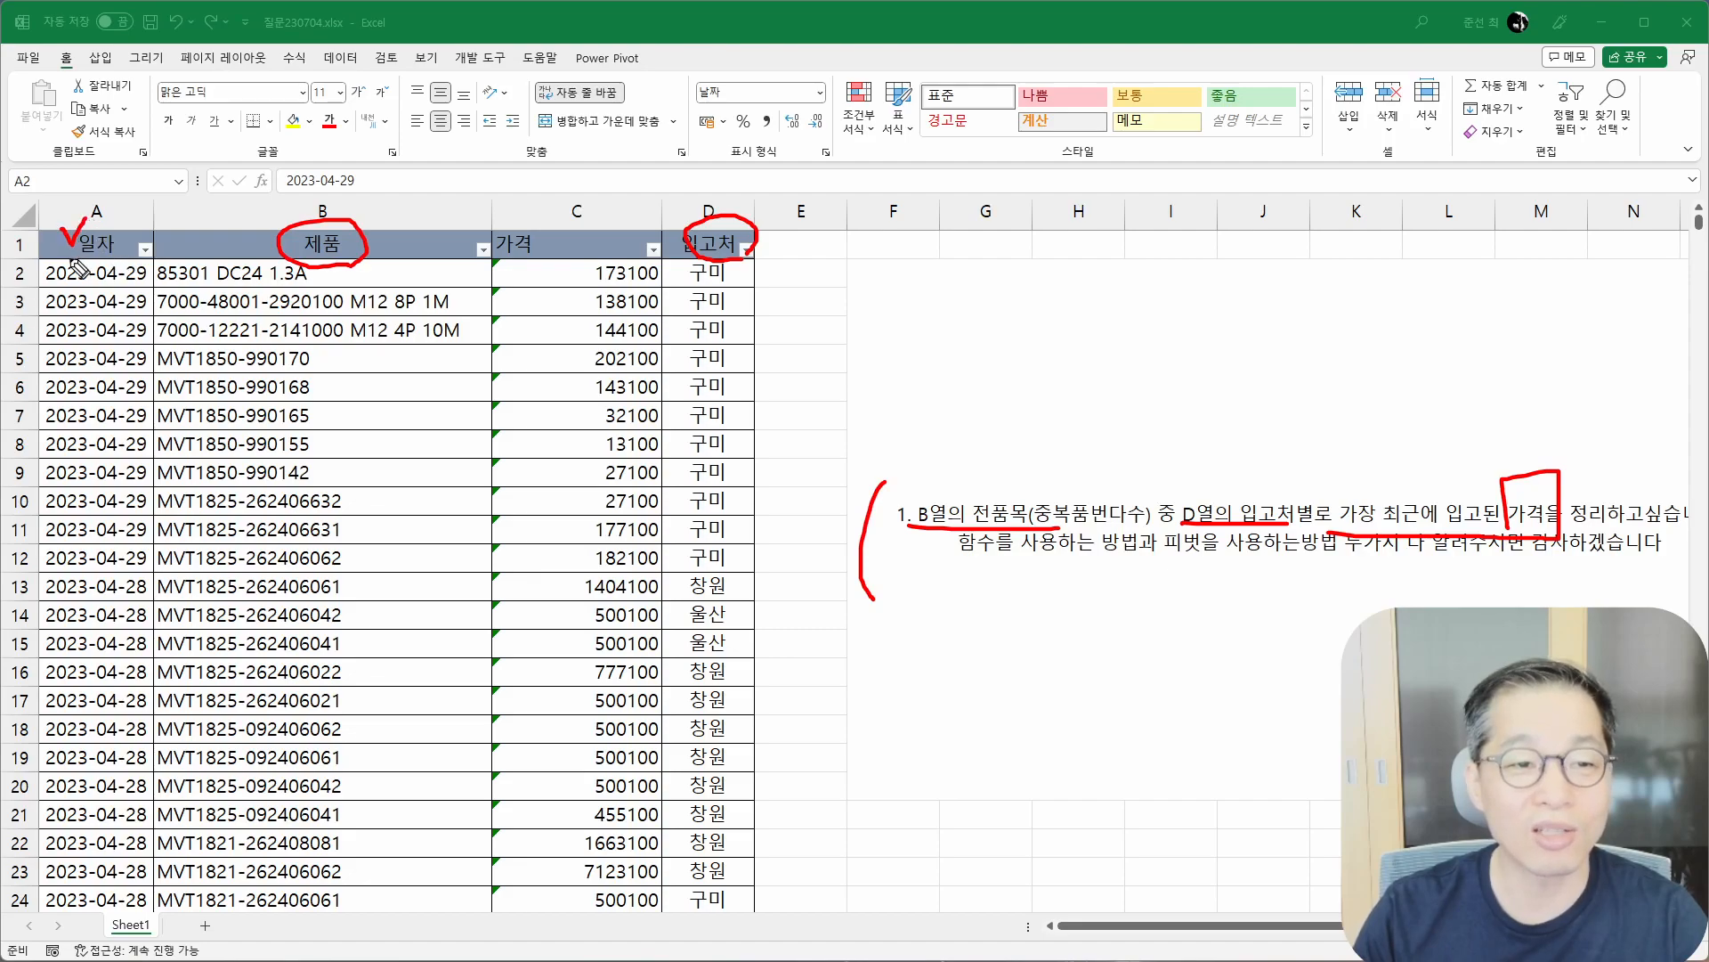
{"action": "left_click_drag", "start_coordinate": [37, 291], "coordinate": [171, 287]}
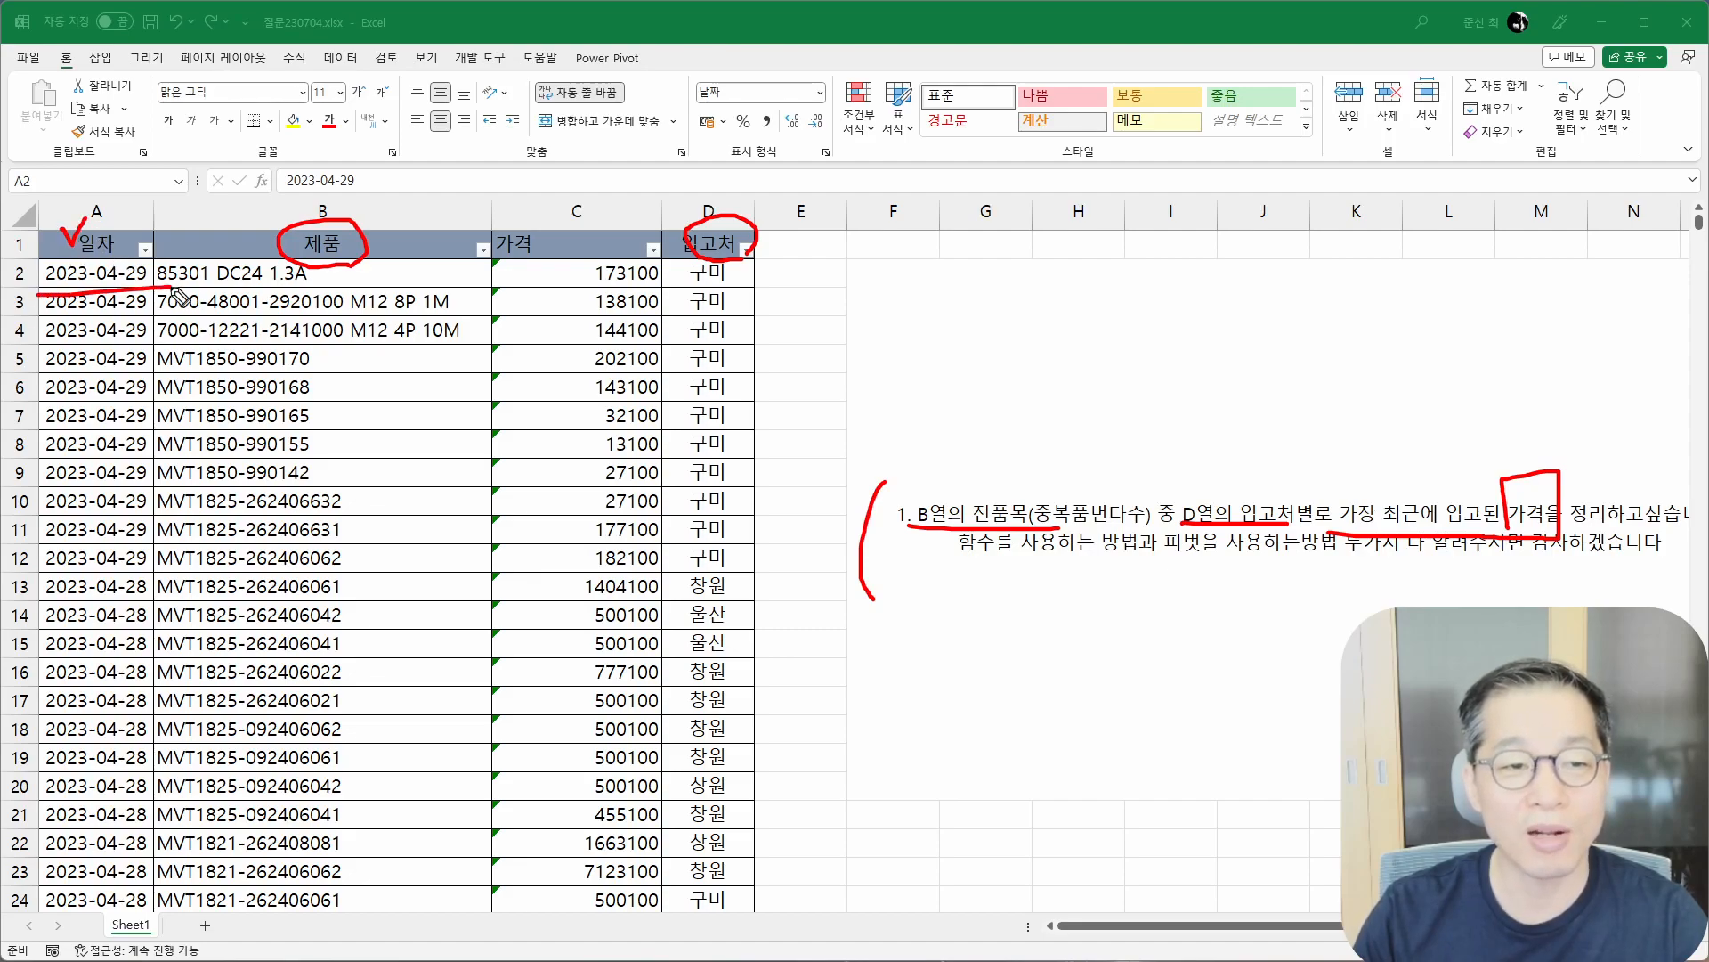
{"action": "mouse_move", "coordinate": [659, 294]}
{"action": "left_mouse_down"}
{"action": "mouse_move", "coordinate": [571, 269]}
{"action": "mouse_move", "coordinate": [666, 296]}
{"action": "left_mouse_up"}
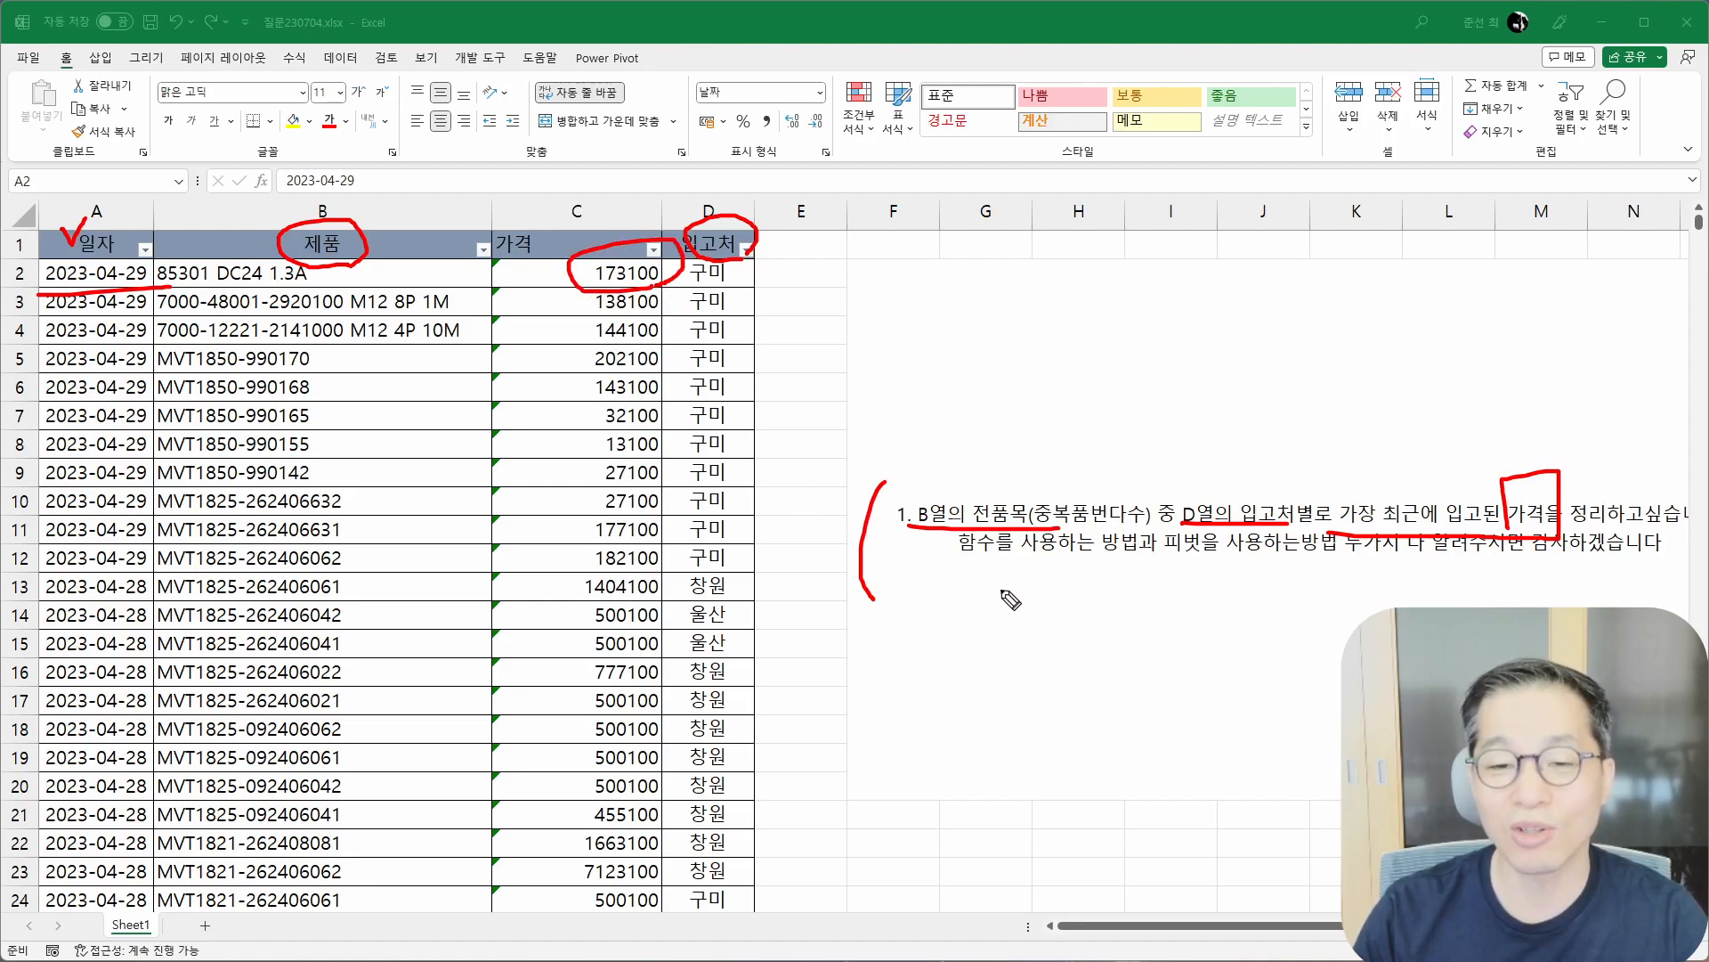
{"action": "left_click_drag", "start_coordinate": [966, 561], "coordinate": [1337, 563]}
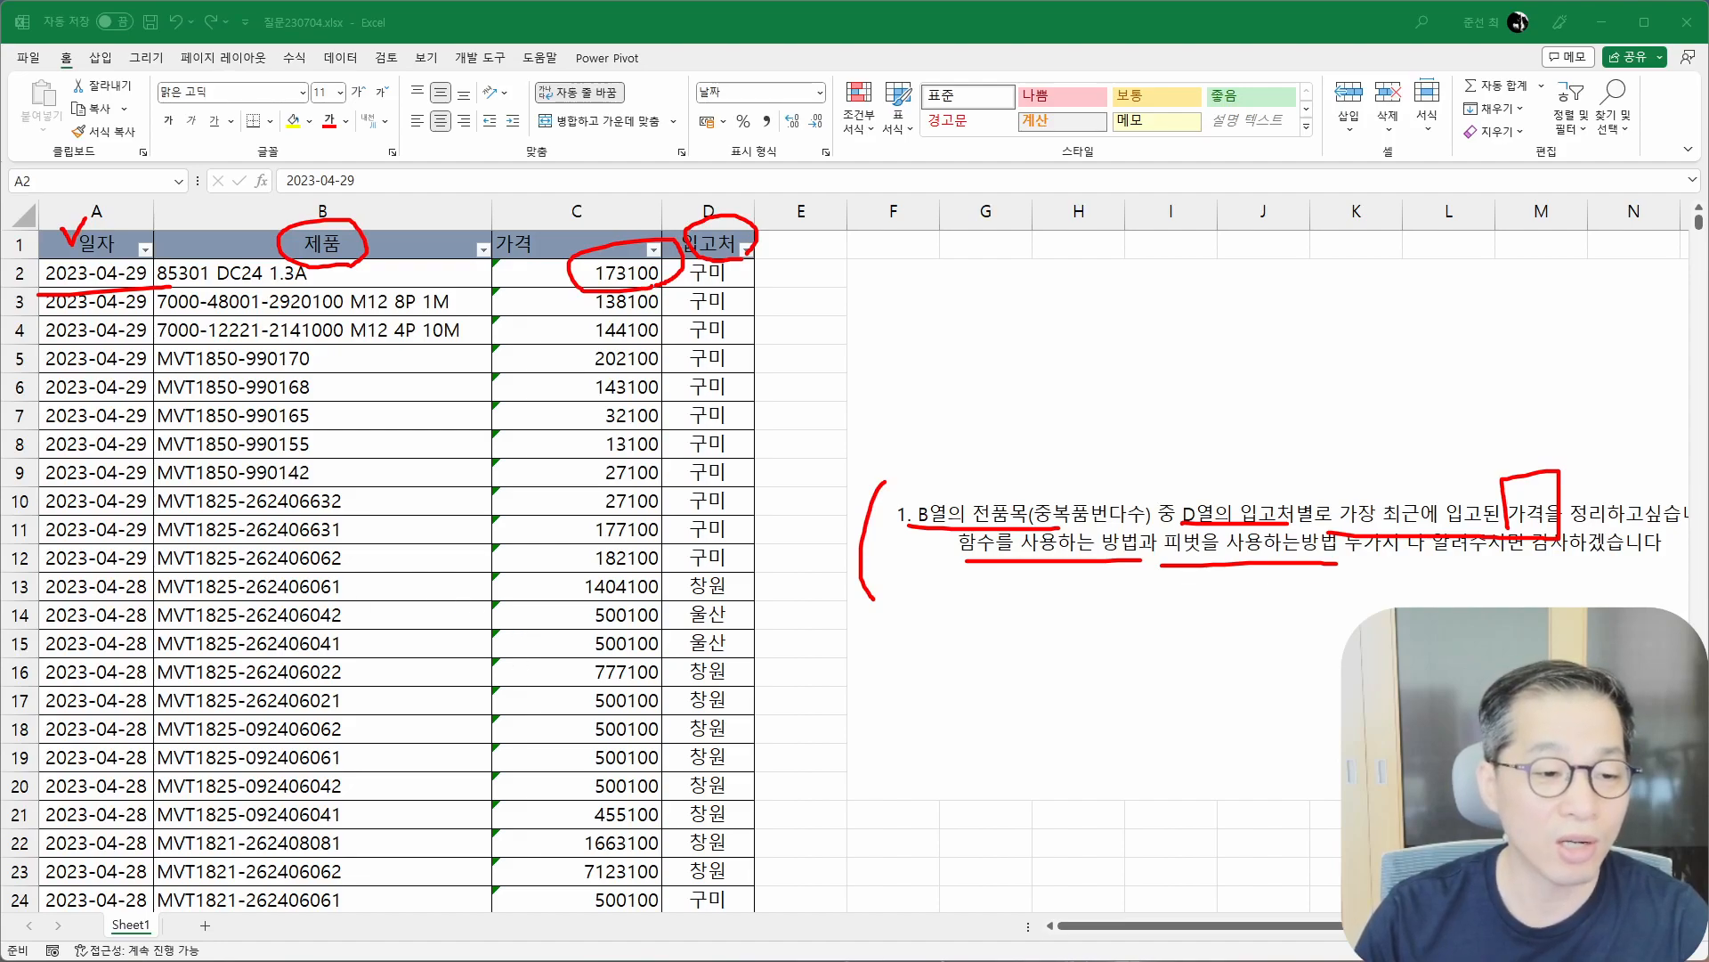
{"action": "key", "text": "Escape"}
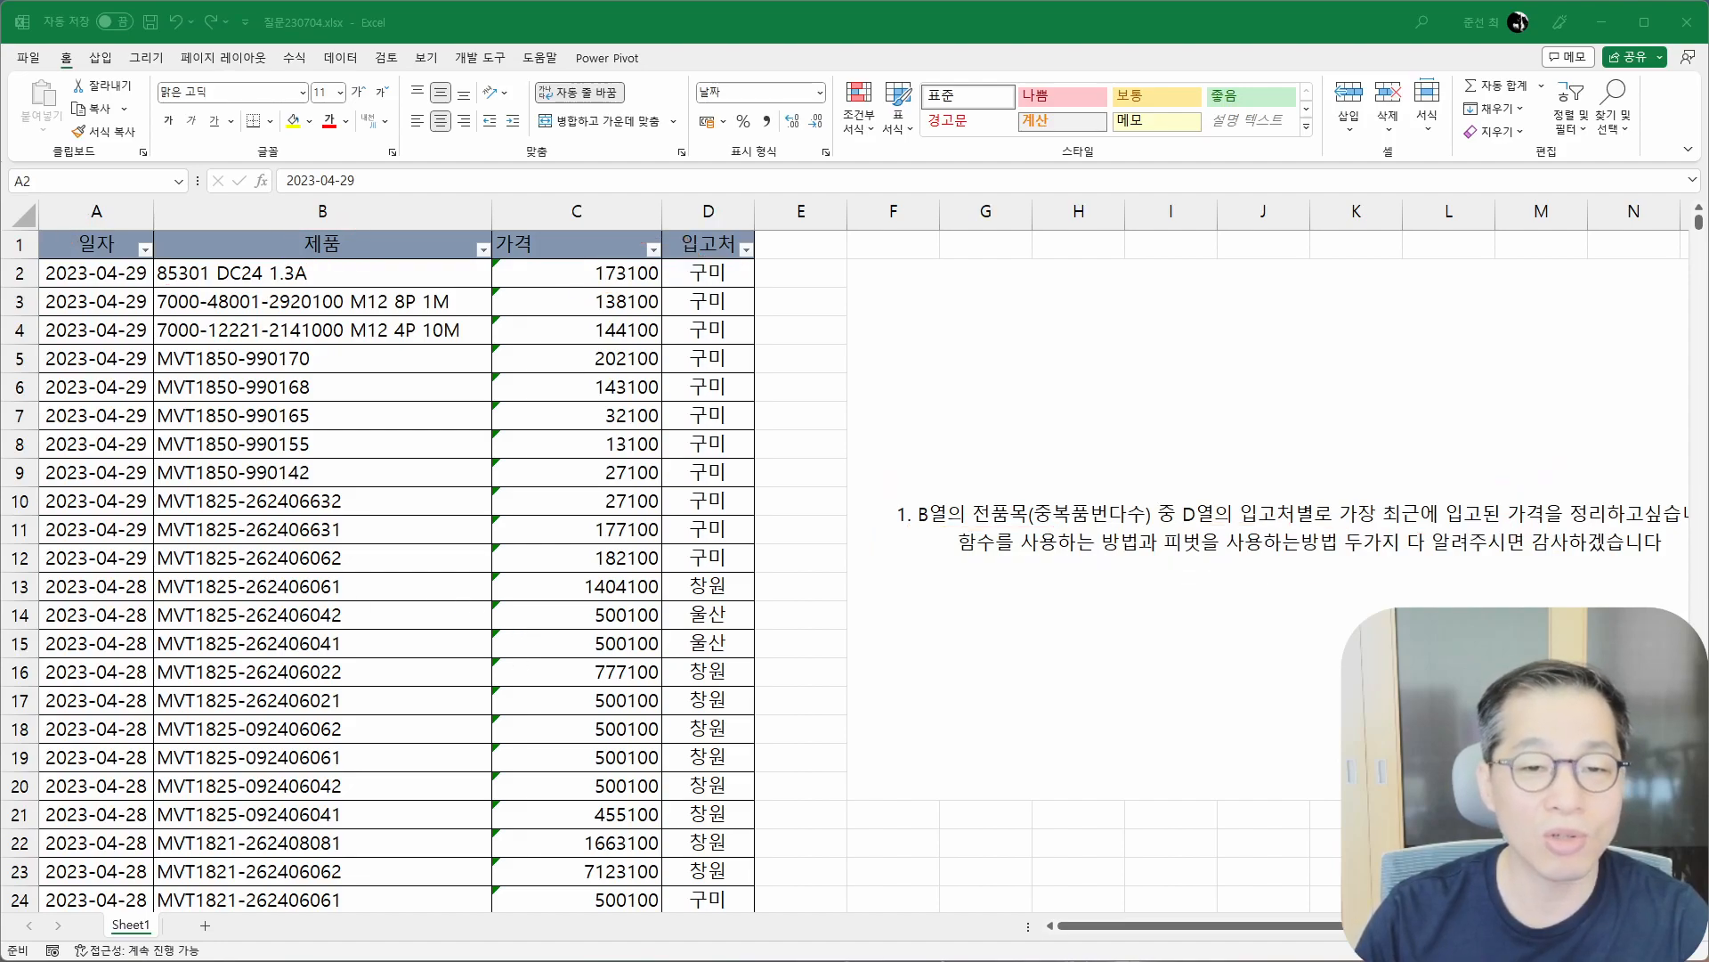
Convert the data range A1:D3170 to a table with headers and load it into the Power Query editor.
{"action": "left_click", "coordinate": [340, 438]}
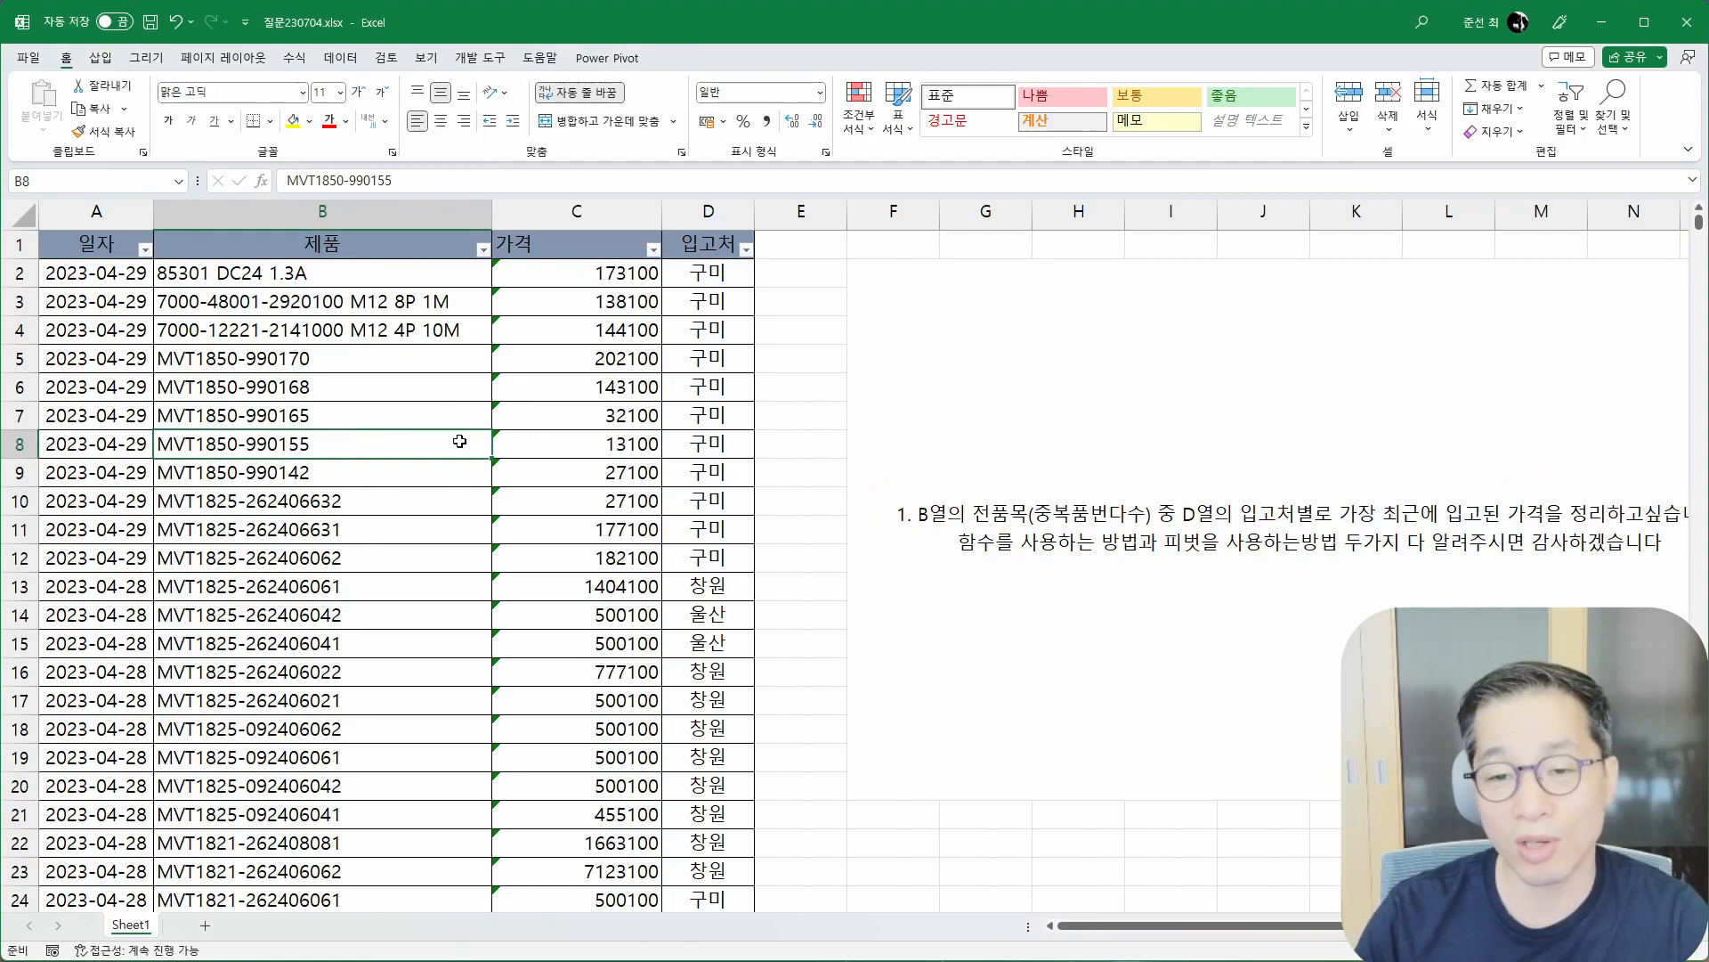
{"action": "left_click", "coordinate": [357, 65]}
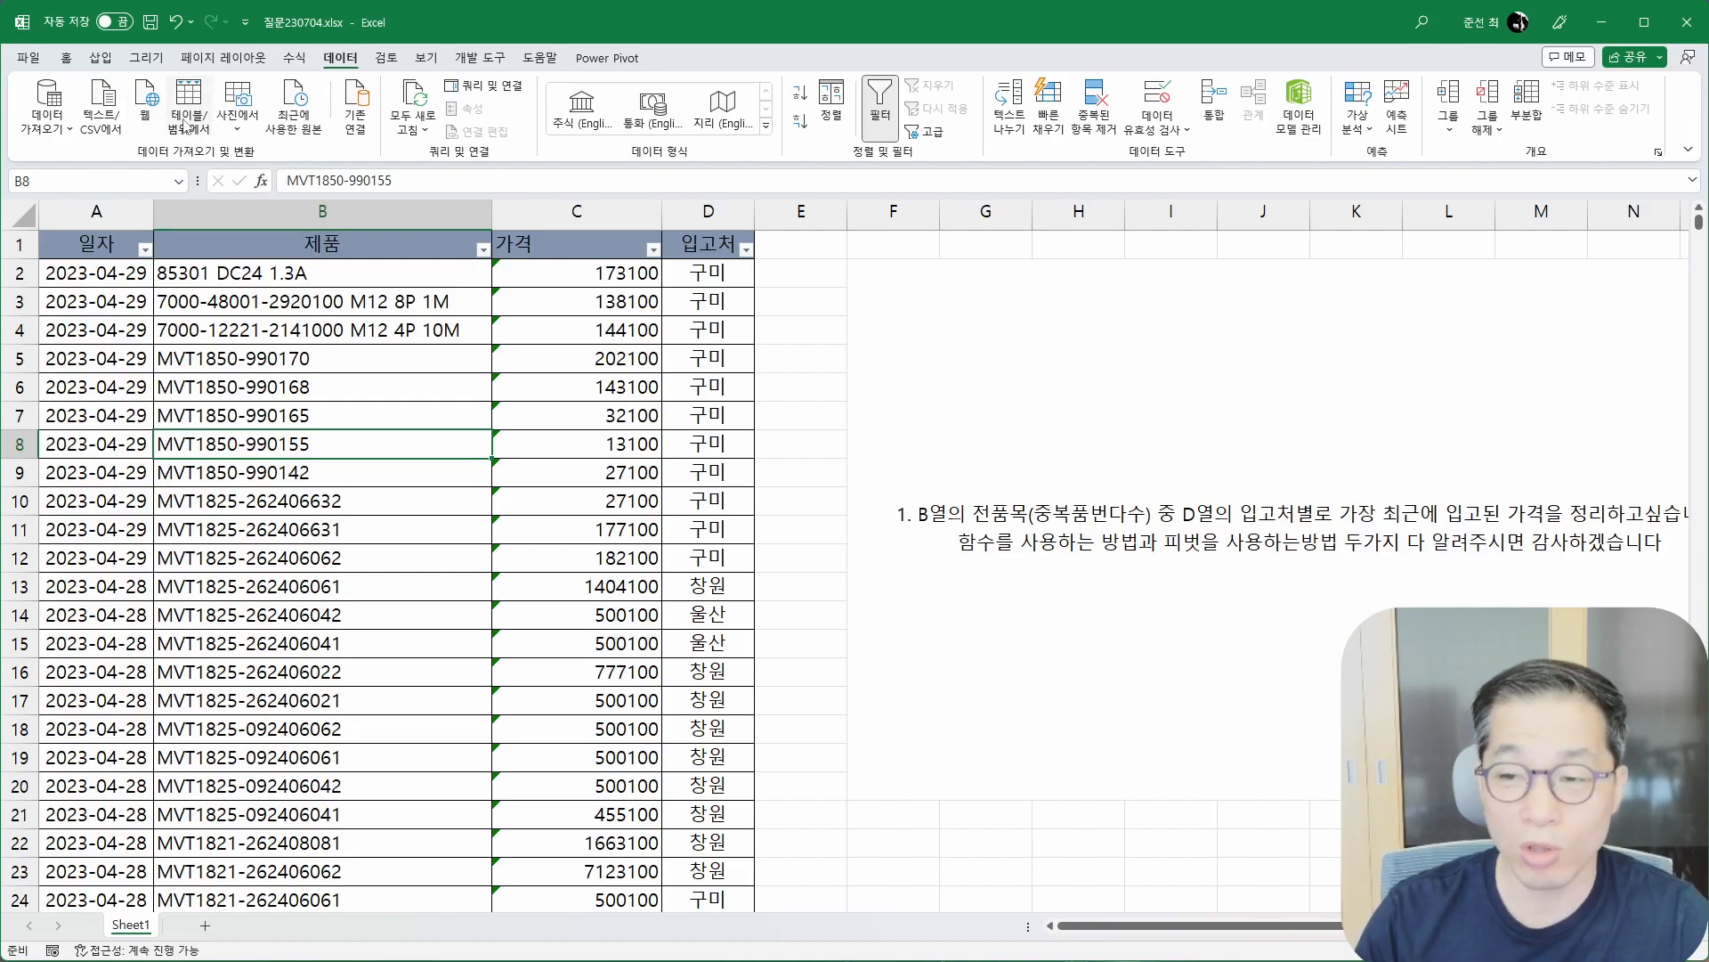
{"action": "left_click", "coordinate": [190, 126]}
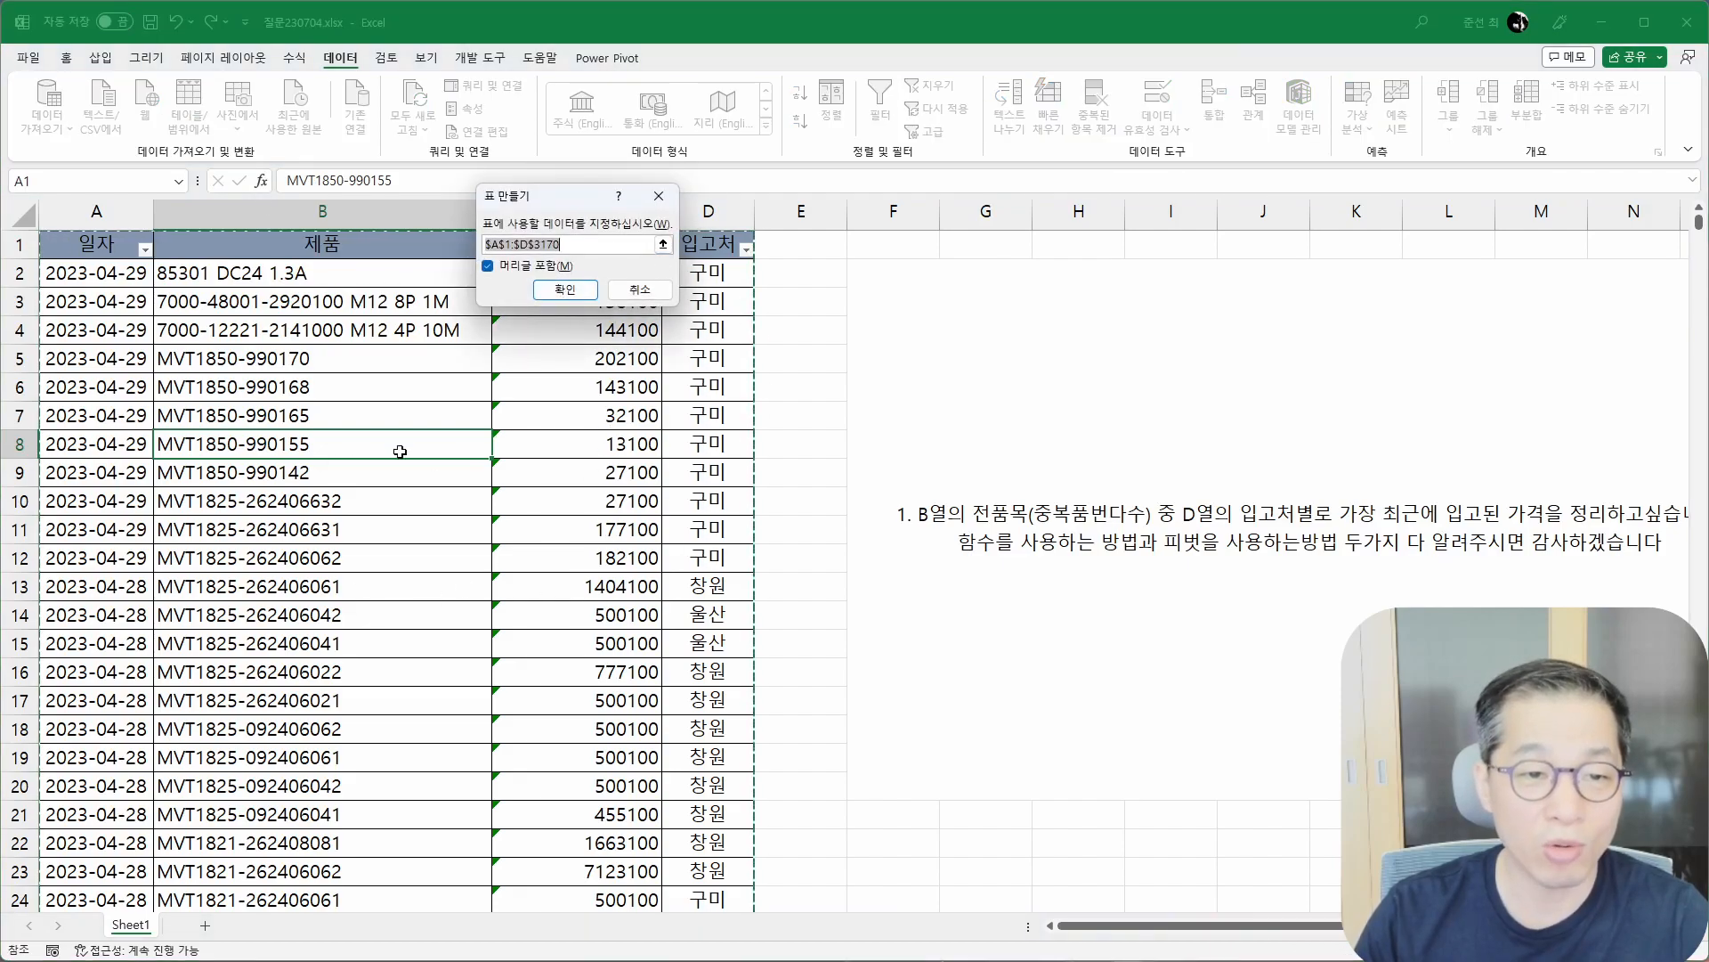
{"action": "left_click", "coordinate": [564, 299]}
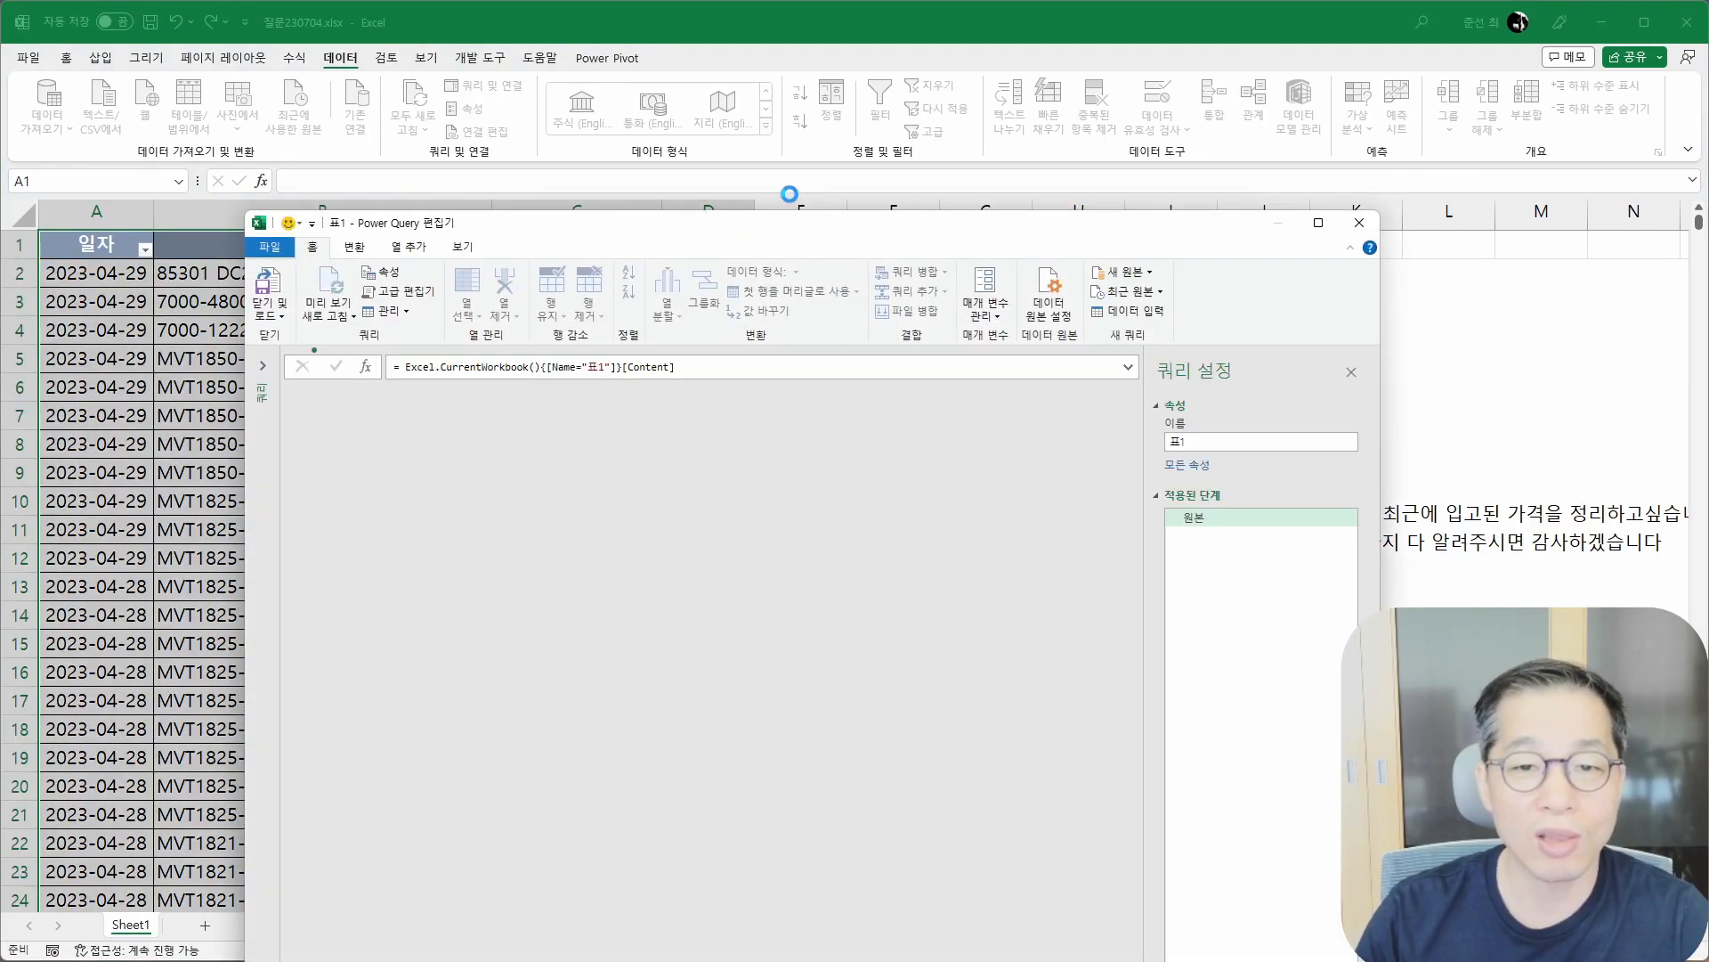
Set the 일자 column's data type to date in the formula of the 변경된 유형 step.
{"action": "left_click_drag", "start_coordinate": [829, 229], "coordinate": [842, 56]}
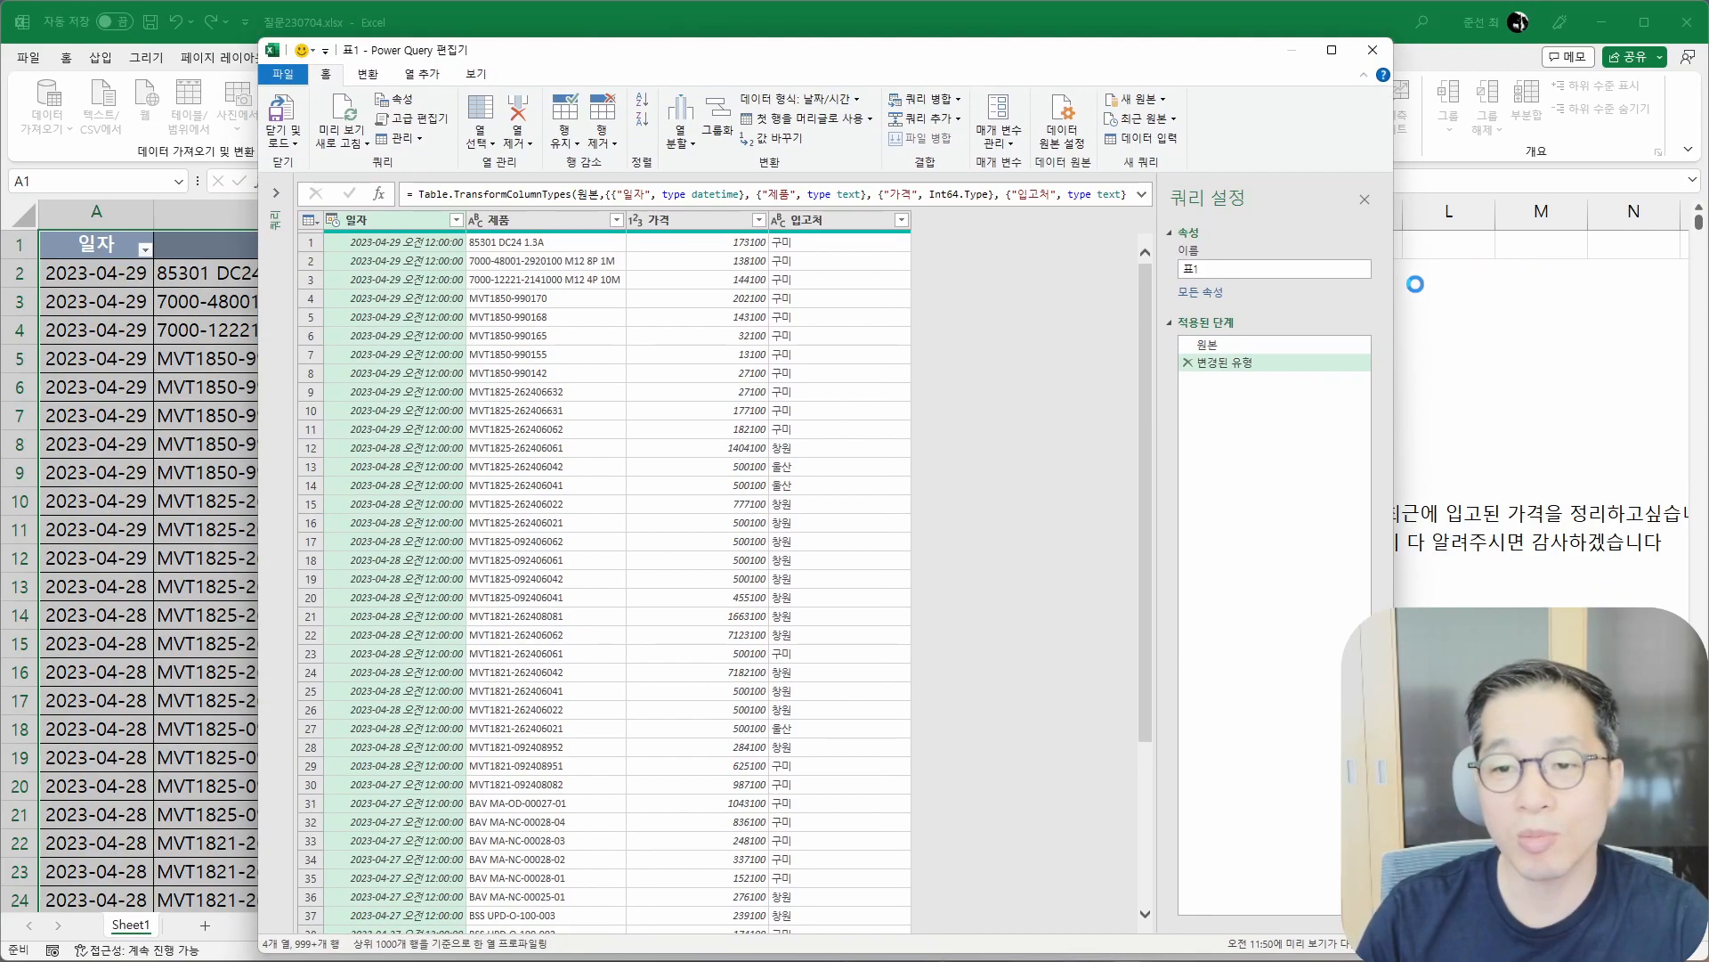
{"action": "left_click_drag", "start_coordinate": [1393, 284], "coordinate": [1656, 285]}
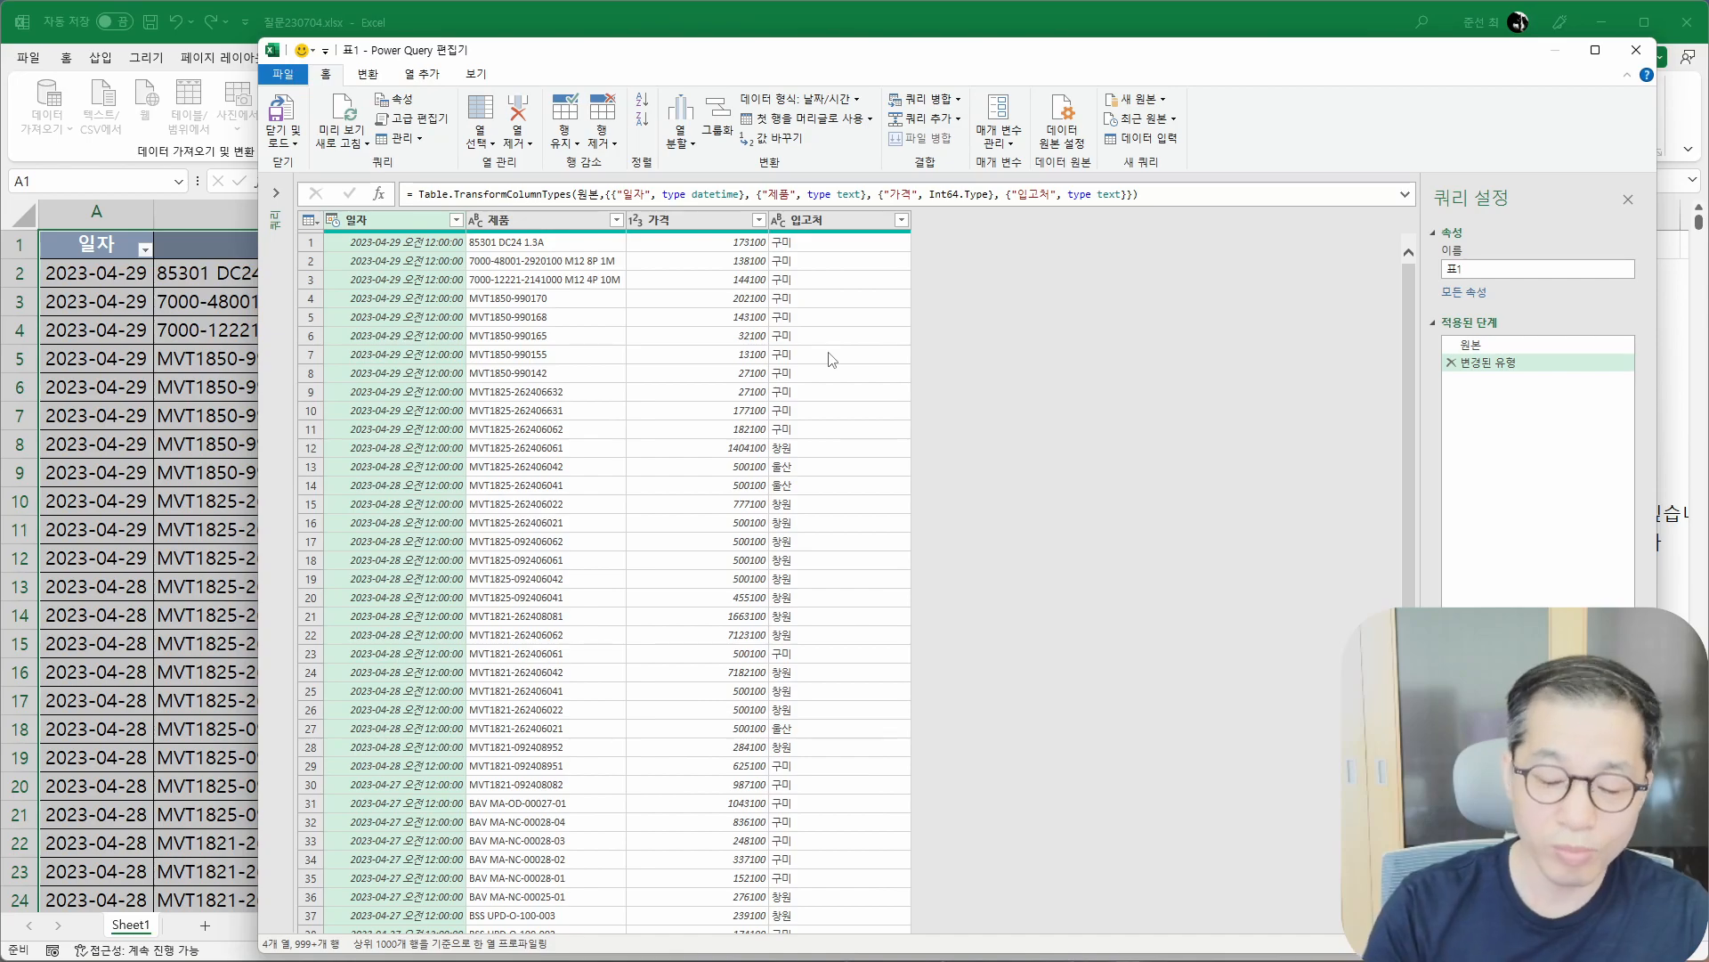
{"action": "key", "text": "ctrl+plus"}
{"action": "key", "text": "ctrl+plus"}
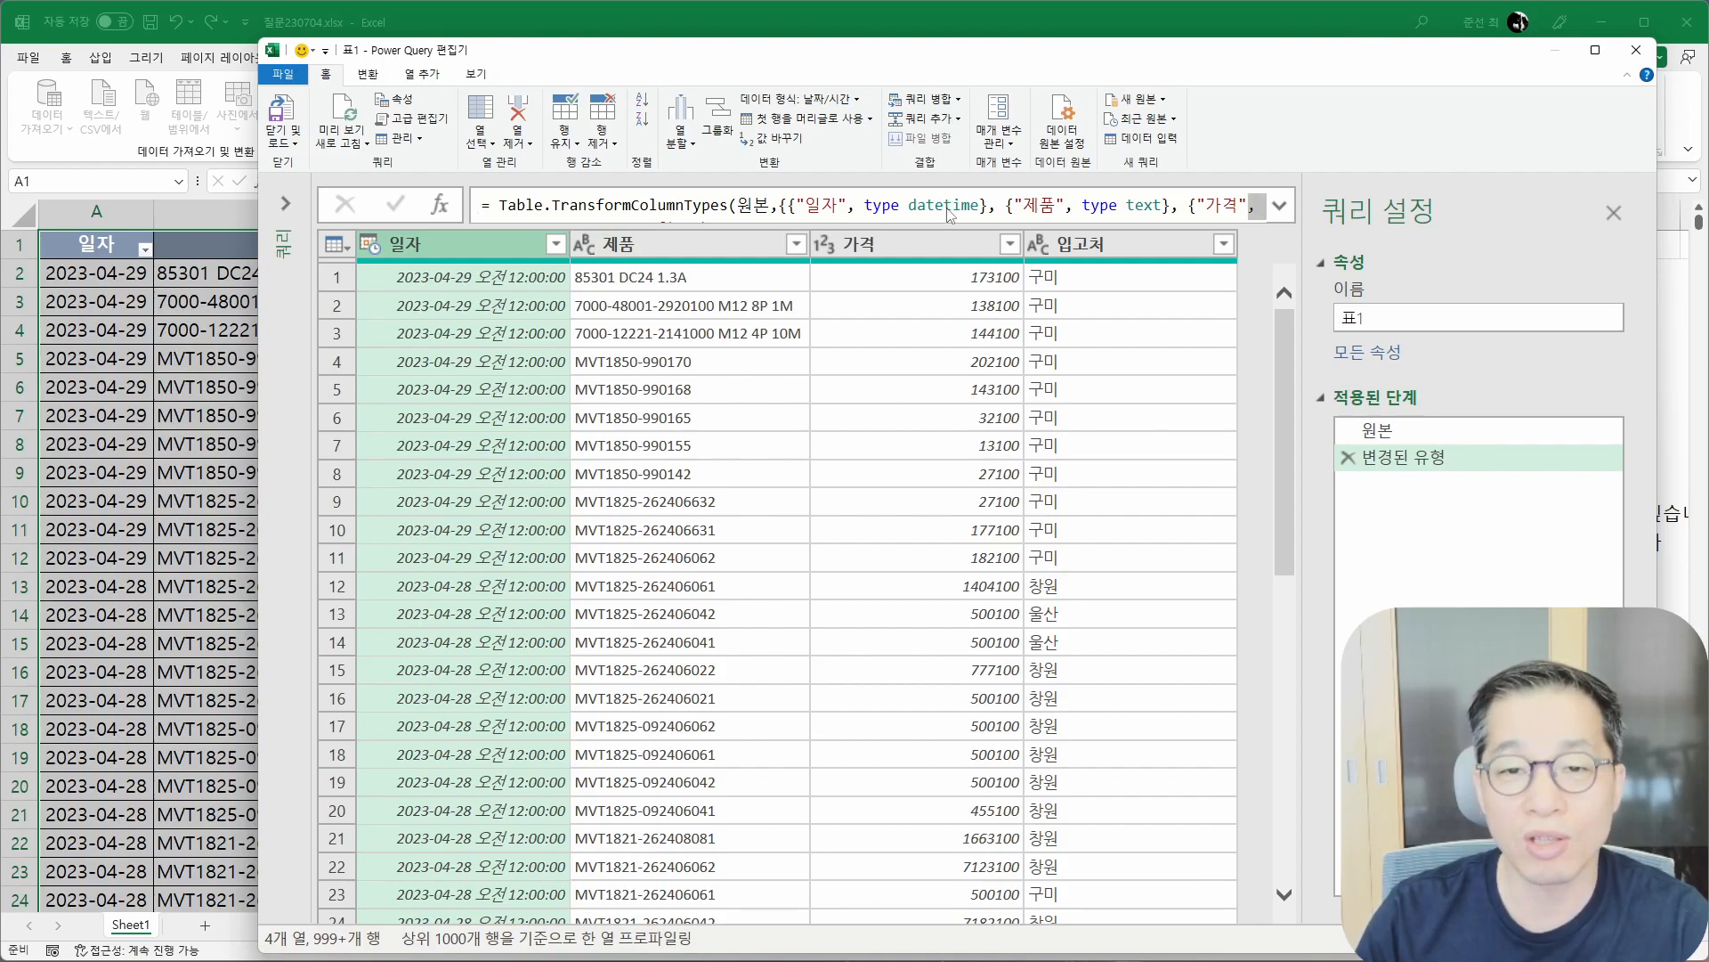
{"action": "left_click_drag", "start_coordinate": [946, 206], "coordinate": [980, 206]}
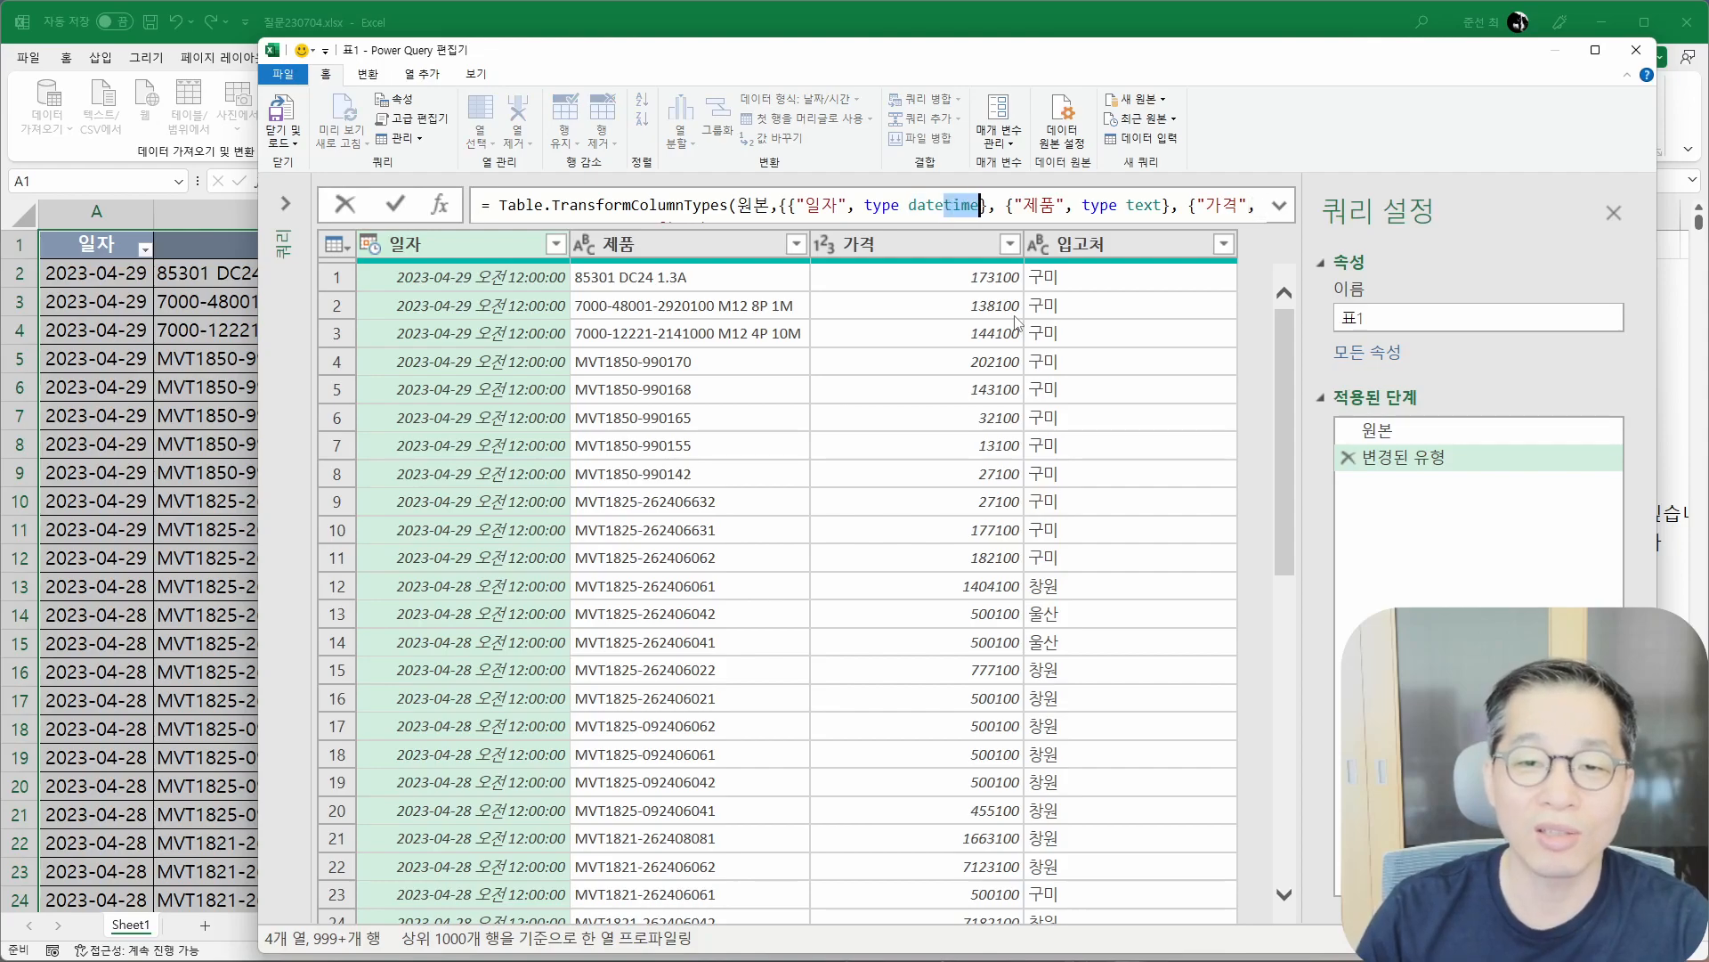
{"action": "key", "text": "BackSpace"}
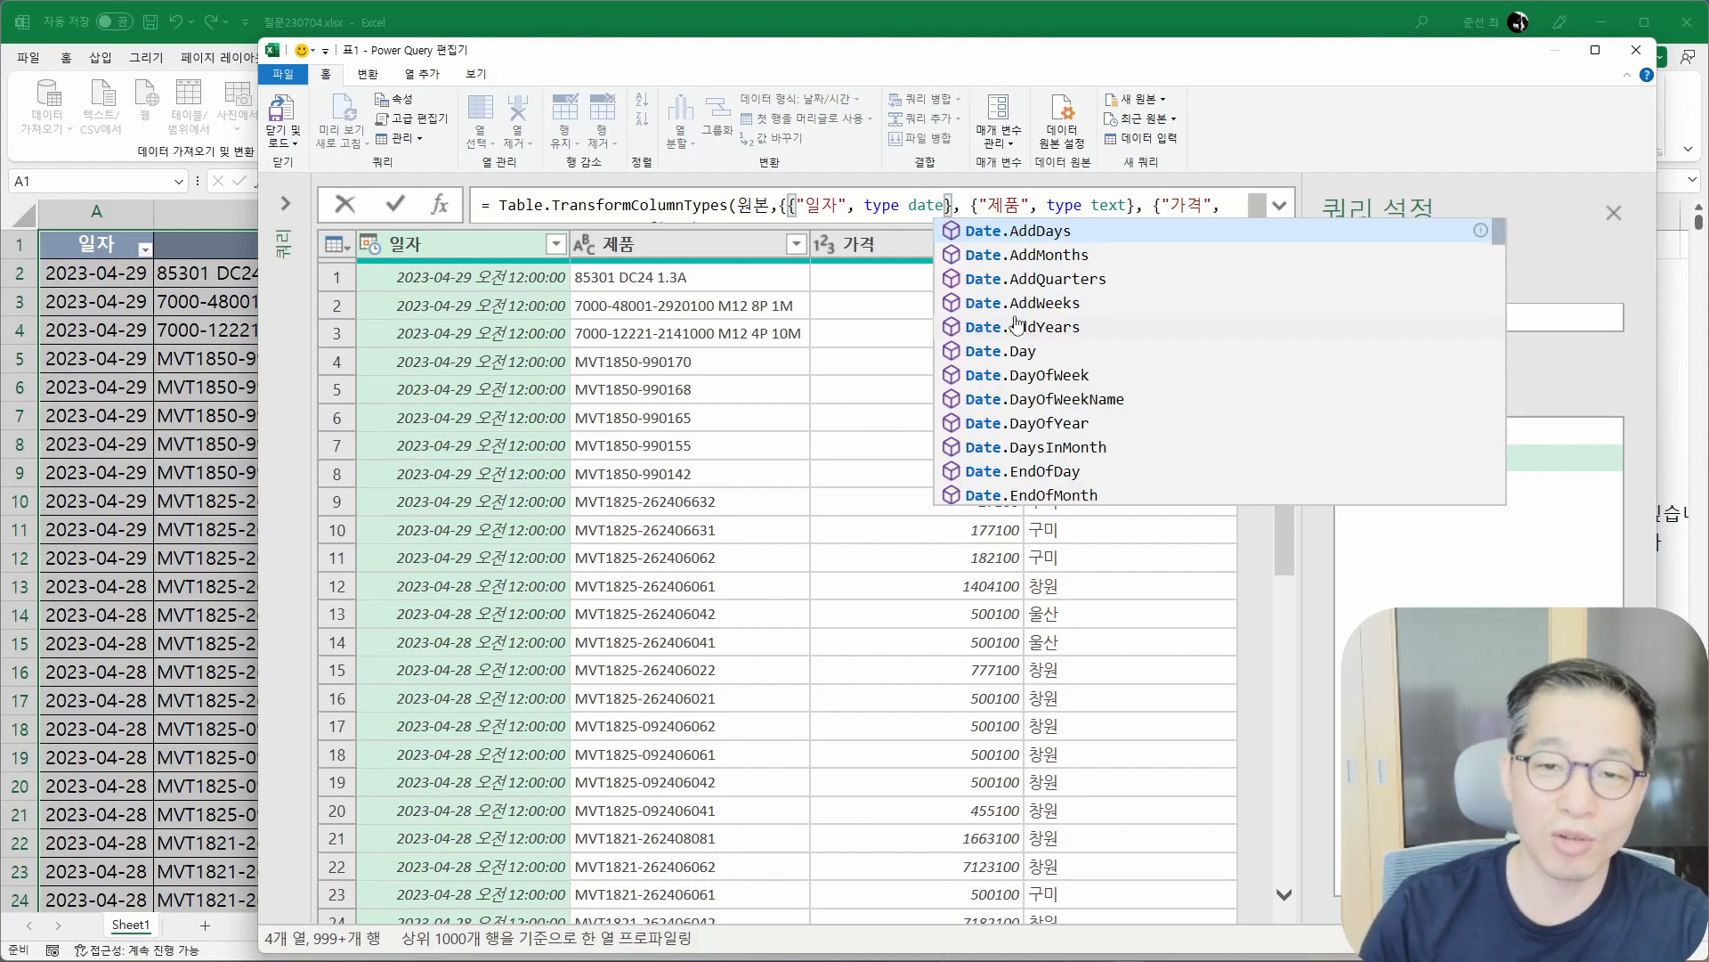
{"action": "left_click", "coordinate": [395, 203]}
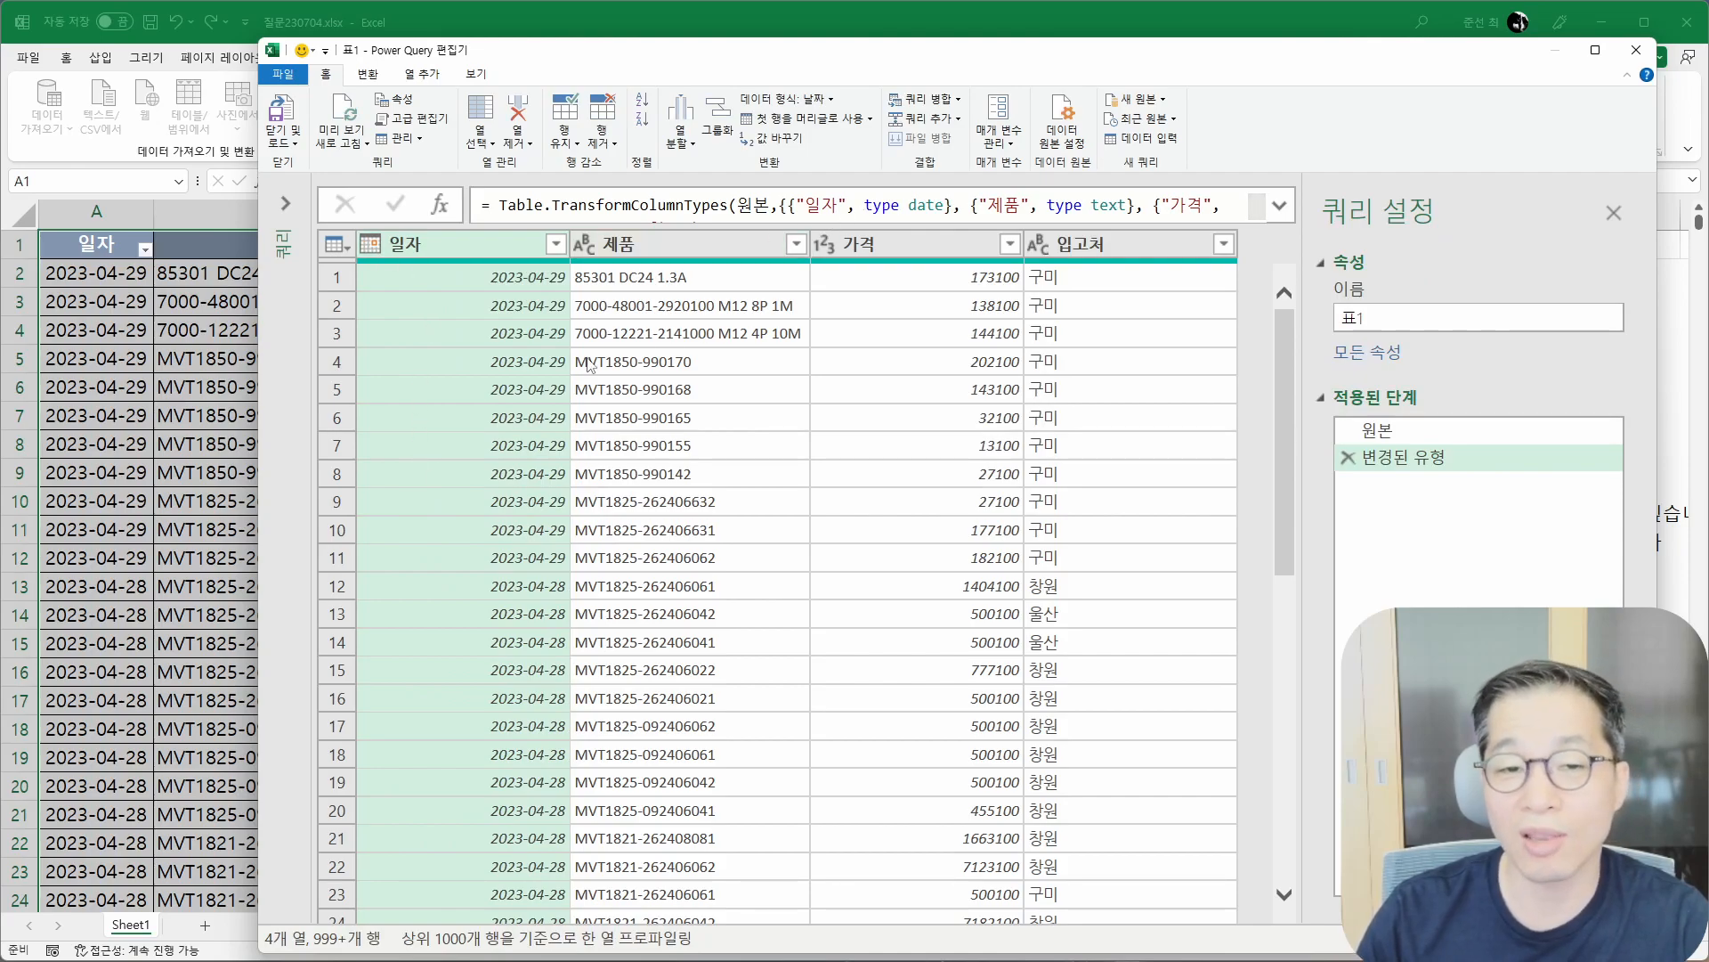
{"action": "left_click", "coordinate": [373, 251]}
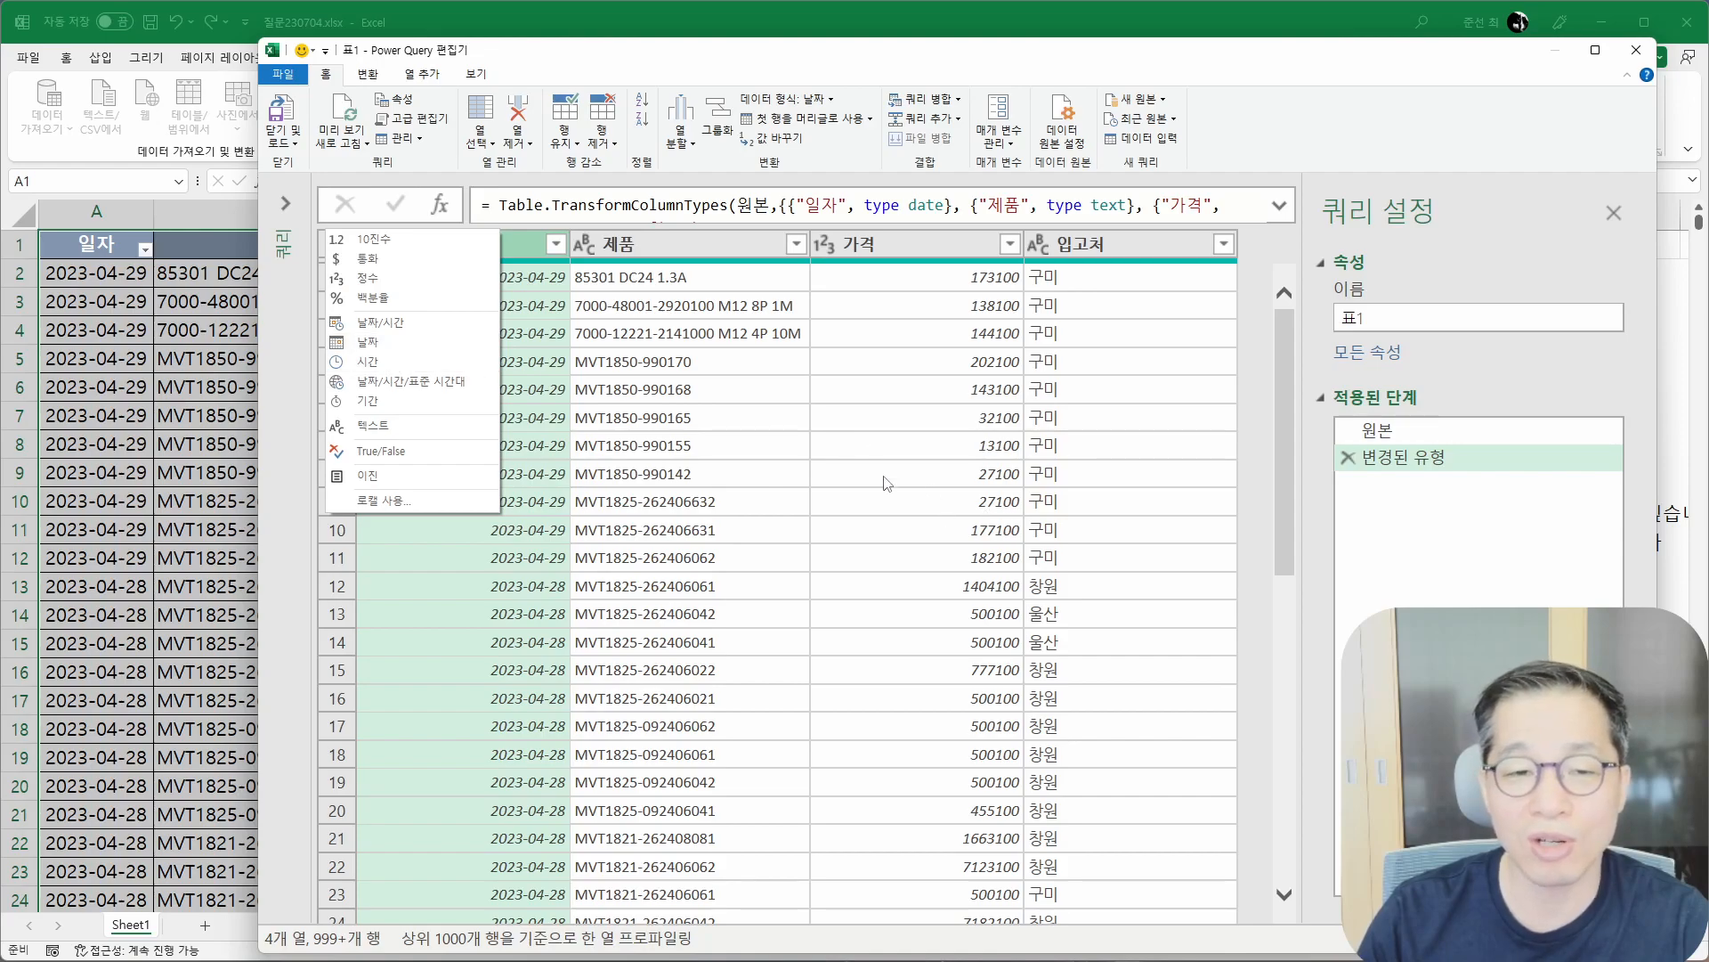
{"action": "left_click", "coordinate": [786, 430]}
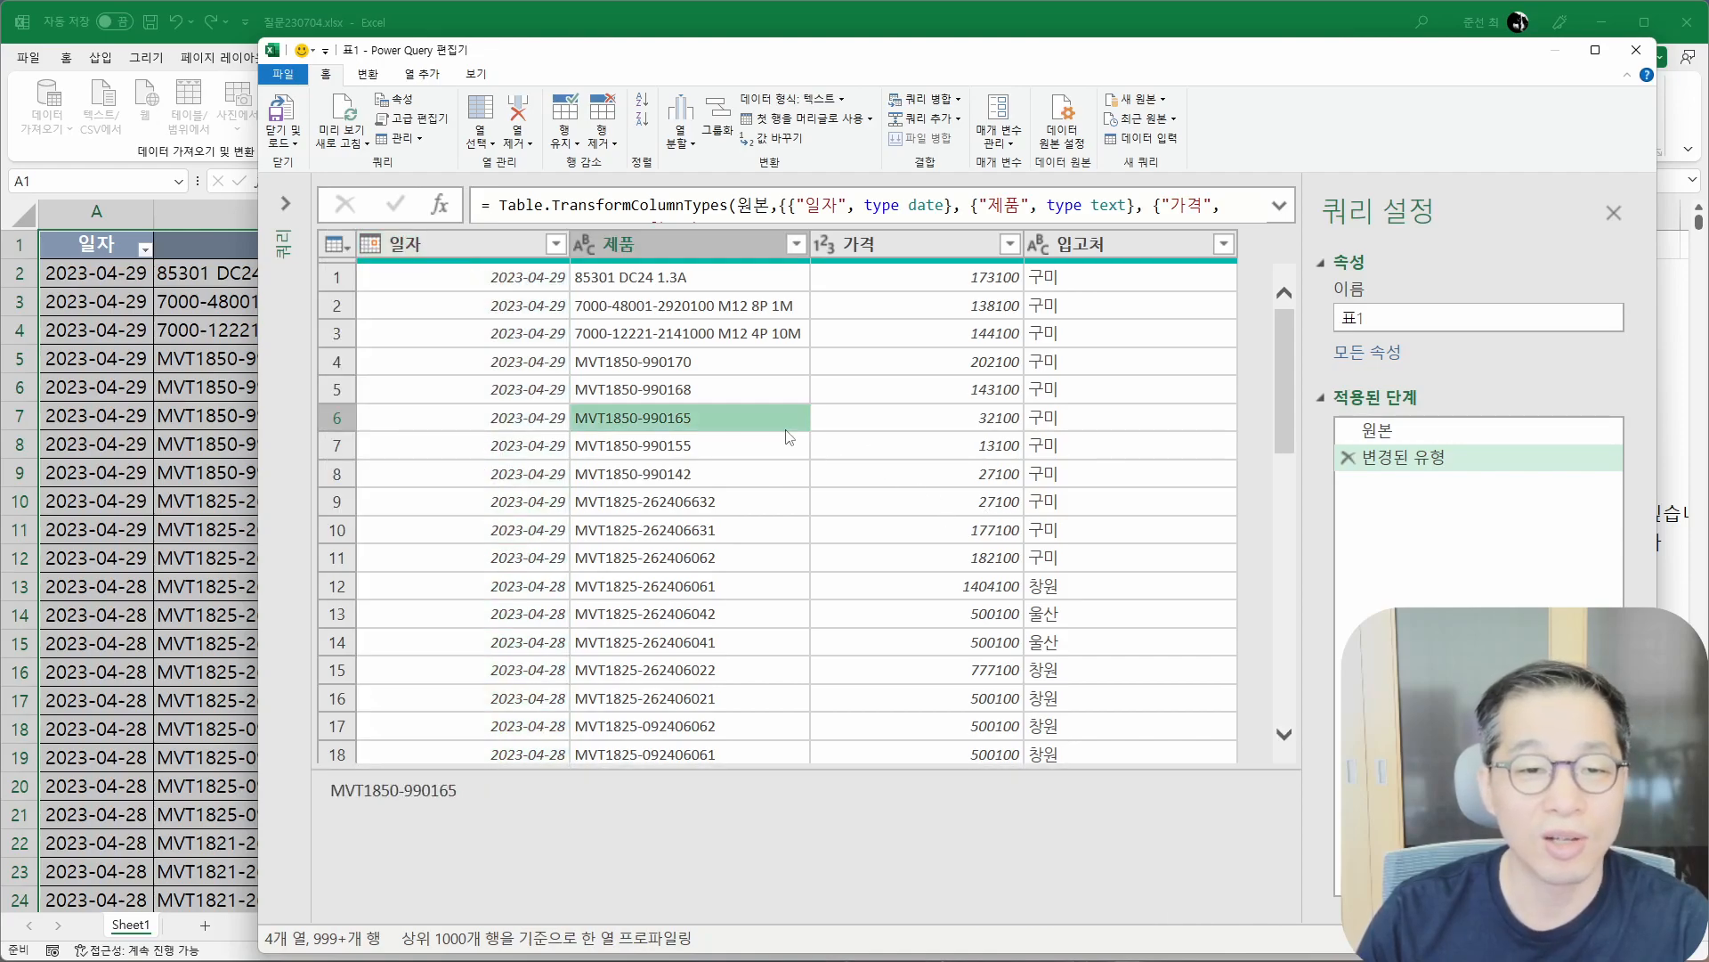
{"action": "left_click", "coordinate": [546, 283]}
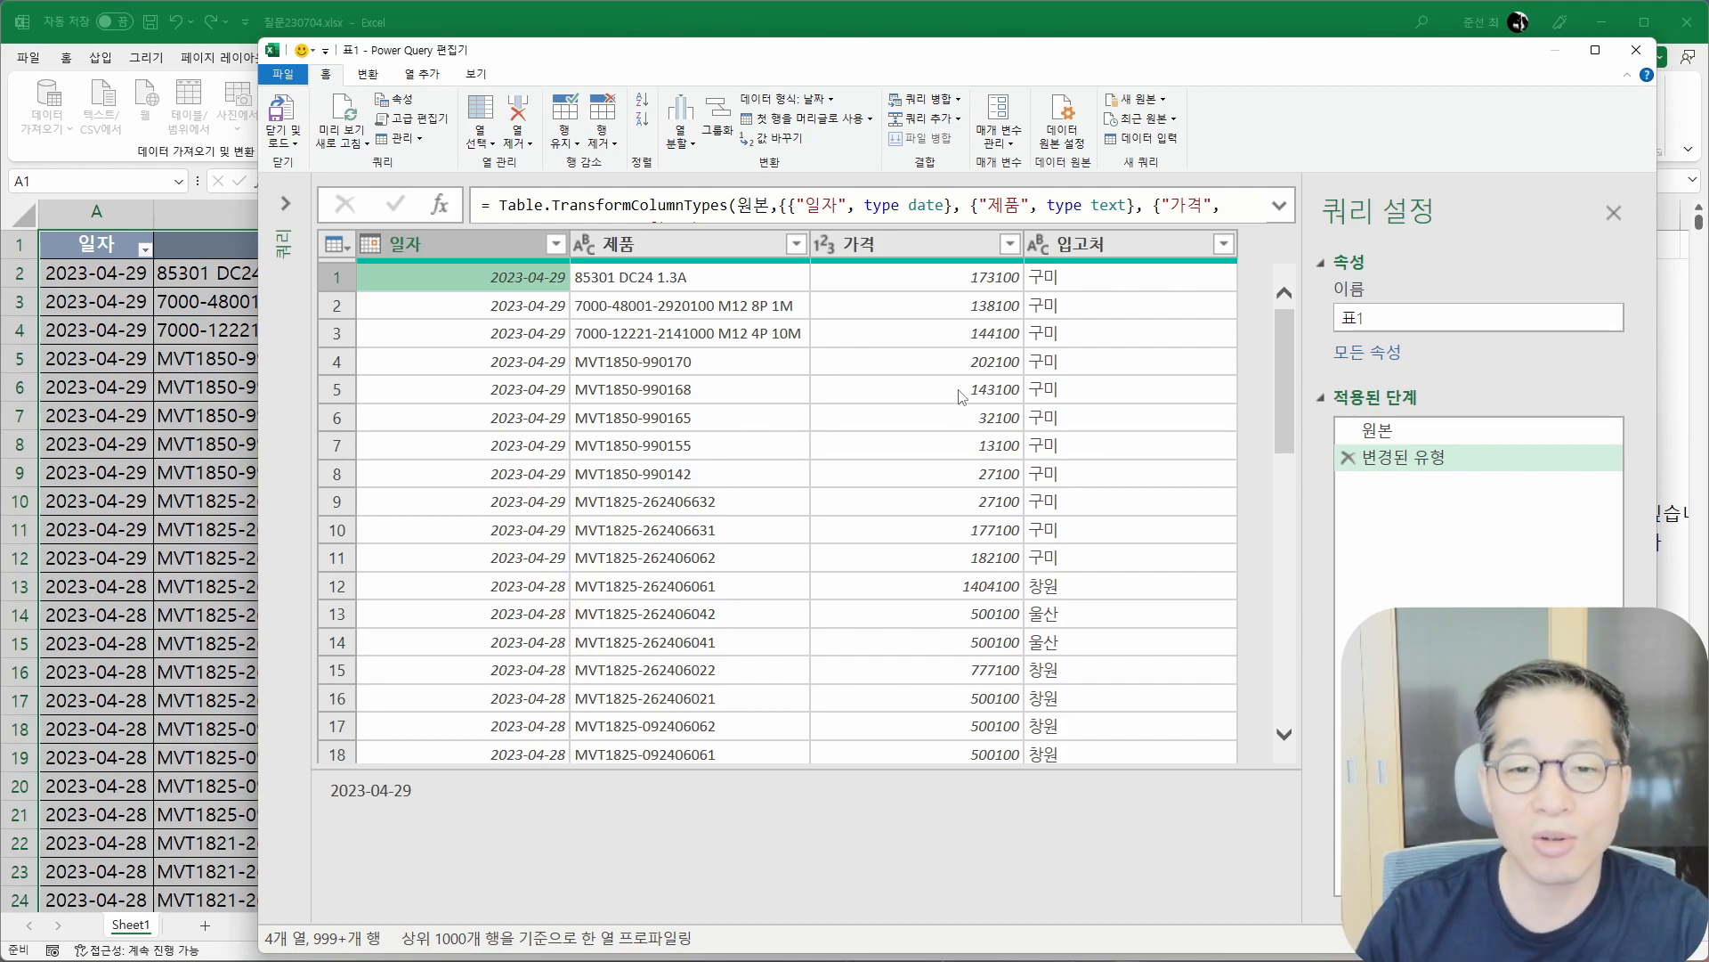
Start an advanced grouping of the rows by the 제품 and 입고처 columns.
{"action": "left_click", "coordinate": [670, 248]}
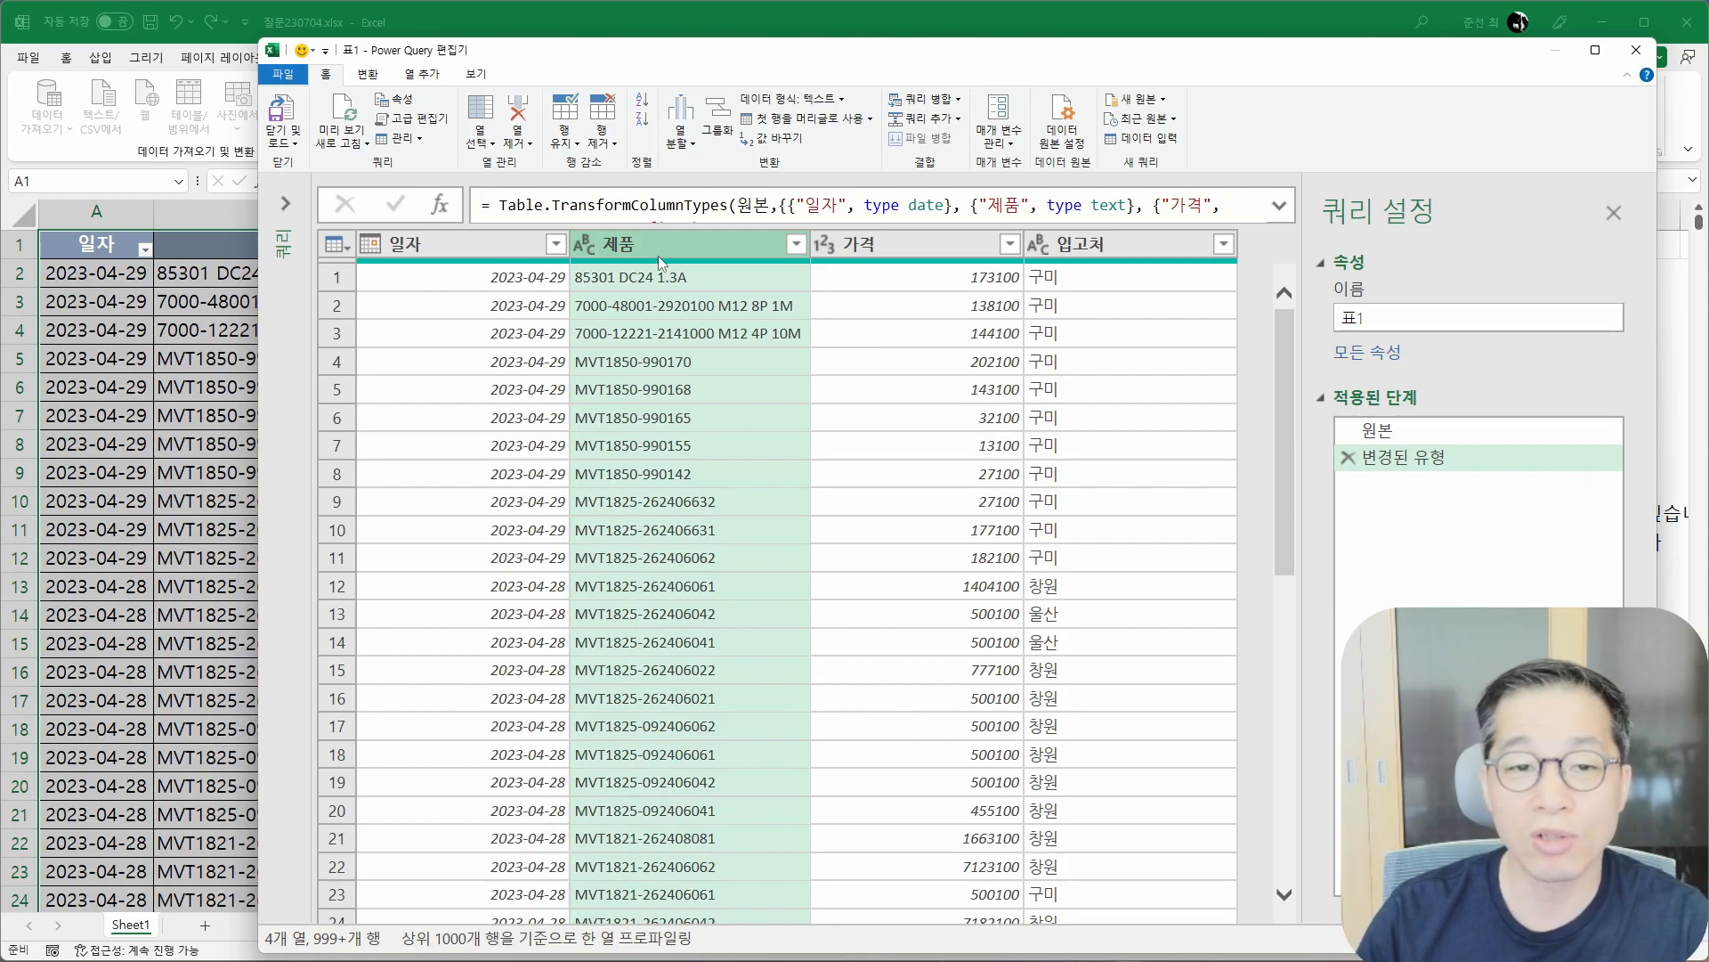
{"action": "left_click", "coordinate": [1149, 246], "text": "ctrl"}
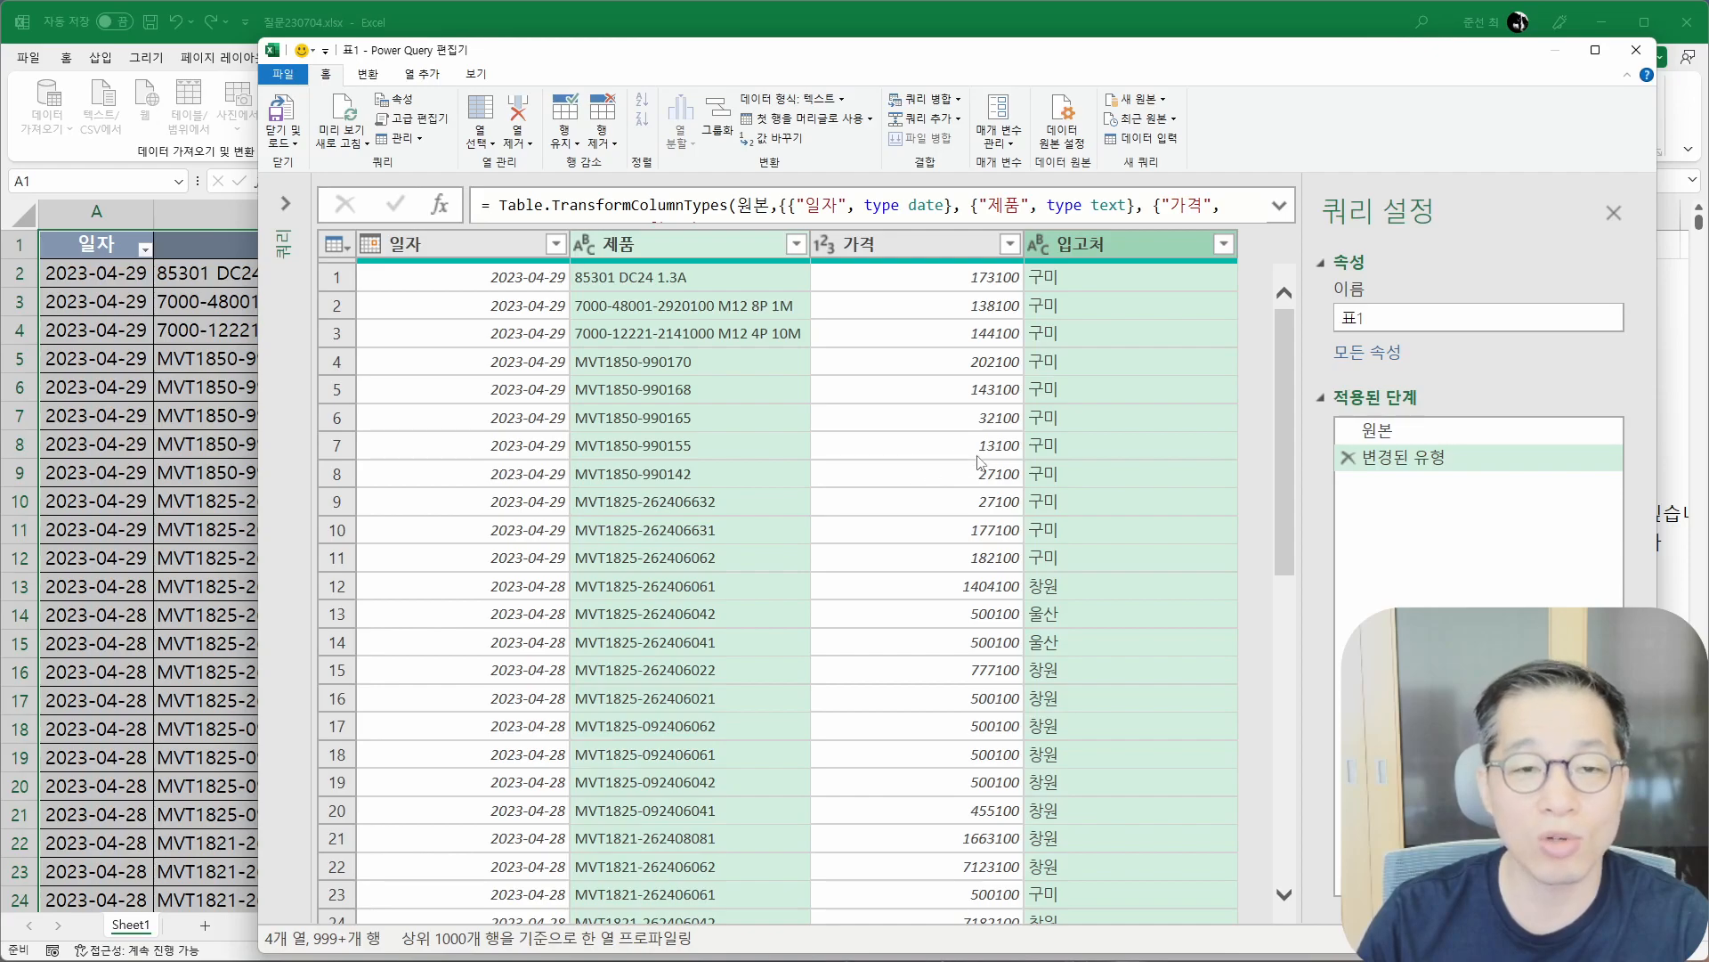
{"action": "left_click", "coordinate": [732, 132]}
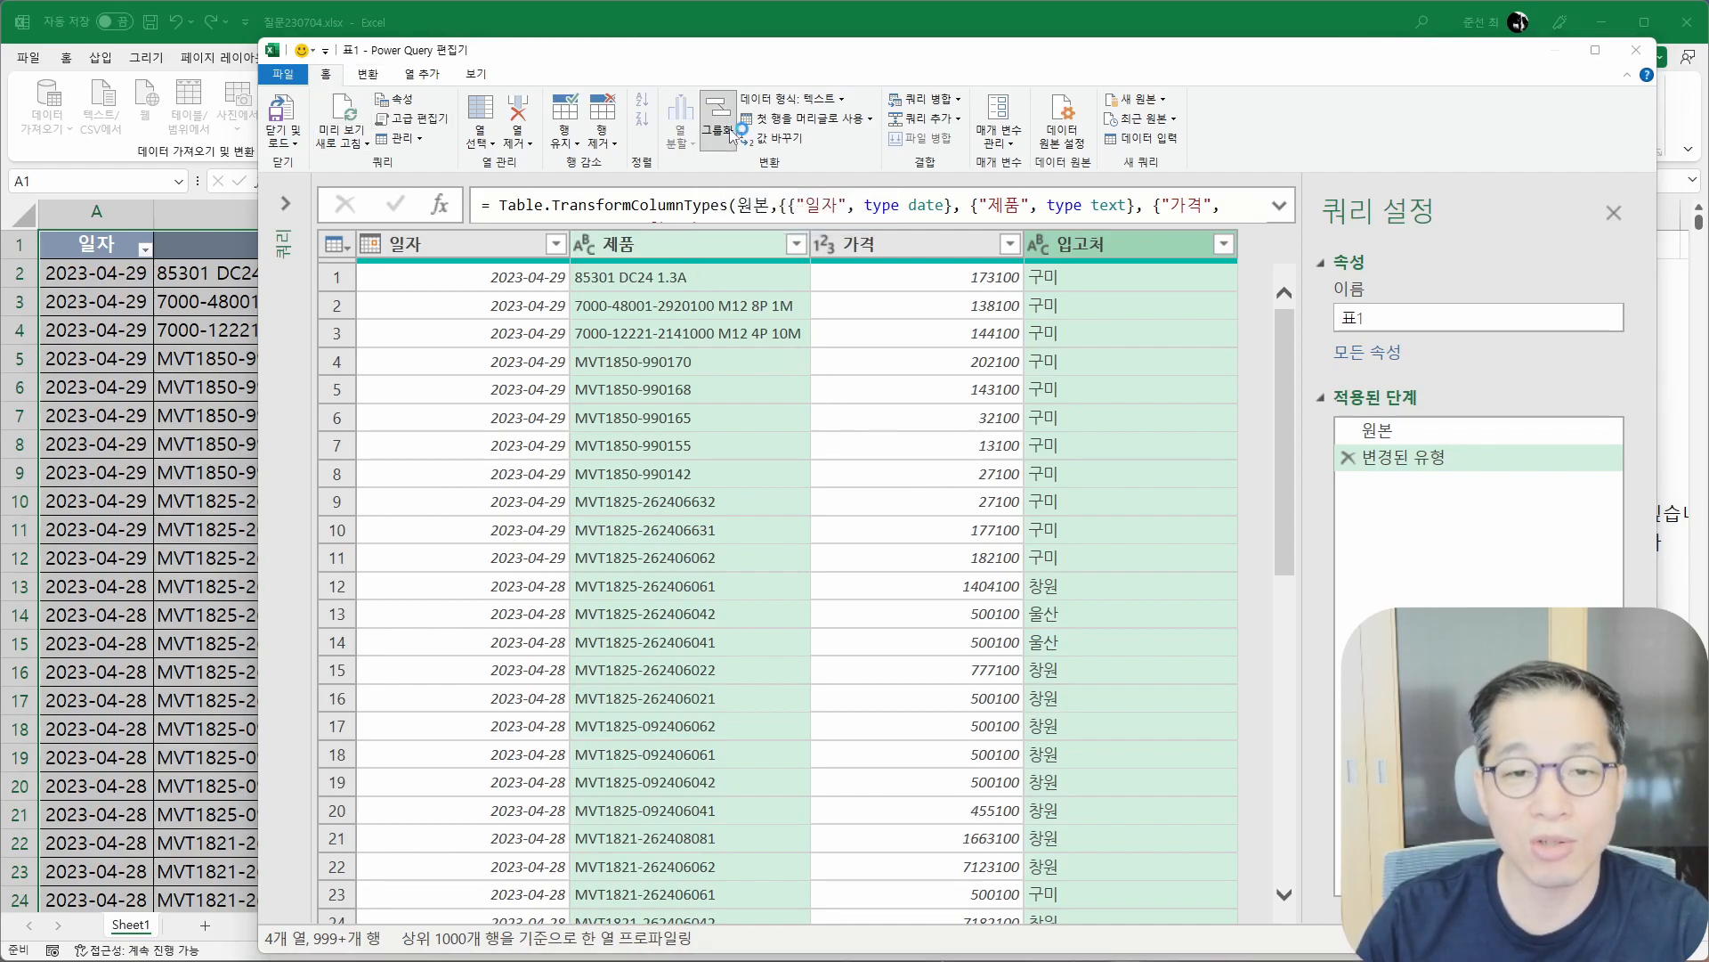
{"action": "left_click_drag", "start_coordinate": [719, 437], "coordinate": [855, 401]}
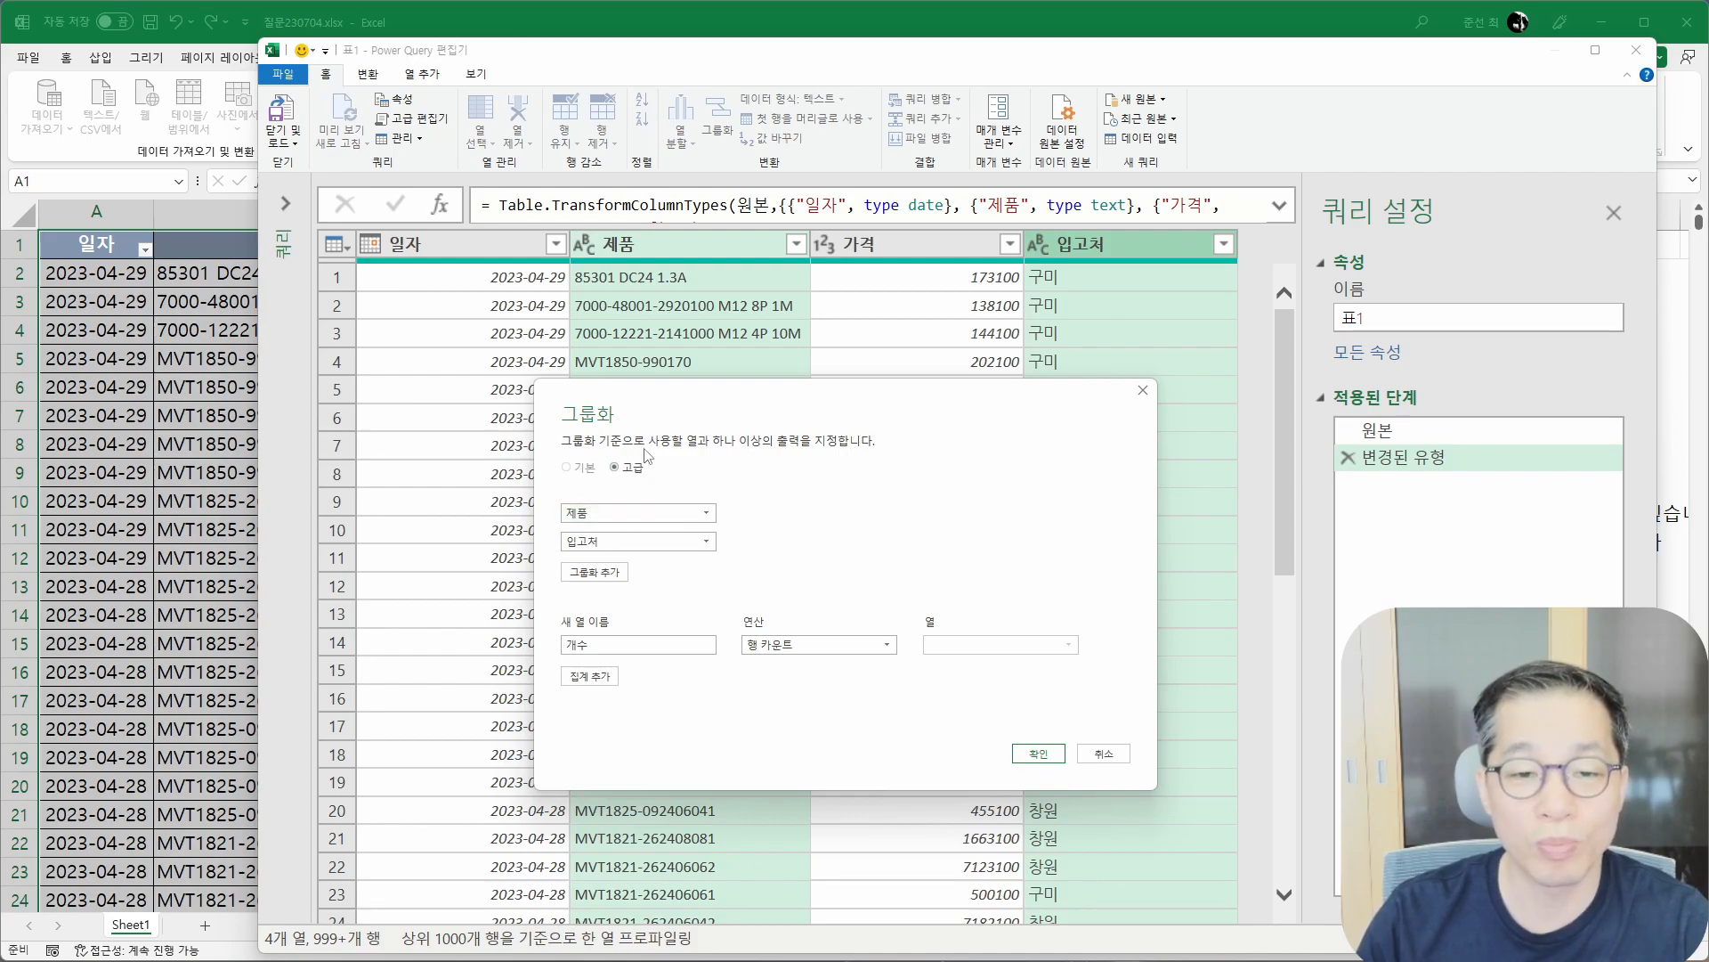
{"action": "left_click", "coordinate": [637, 514]}
{"action": "left_click", "coordinate": [637, 515]}
{"action": "left_click", "coordinate": [643, 542]}
{"action": "left_click", "coordinate": [644, 546]}
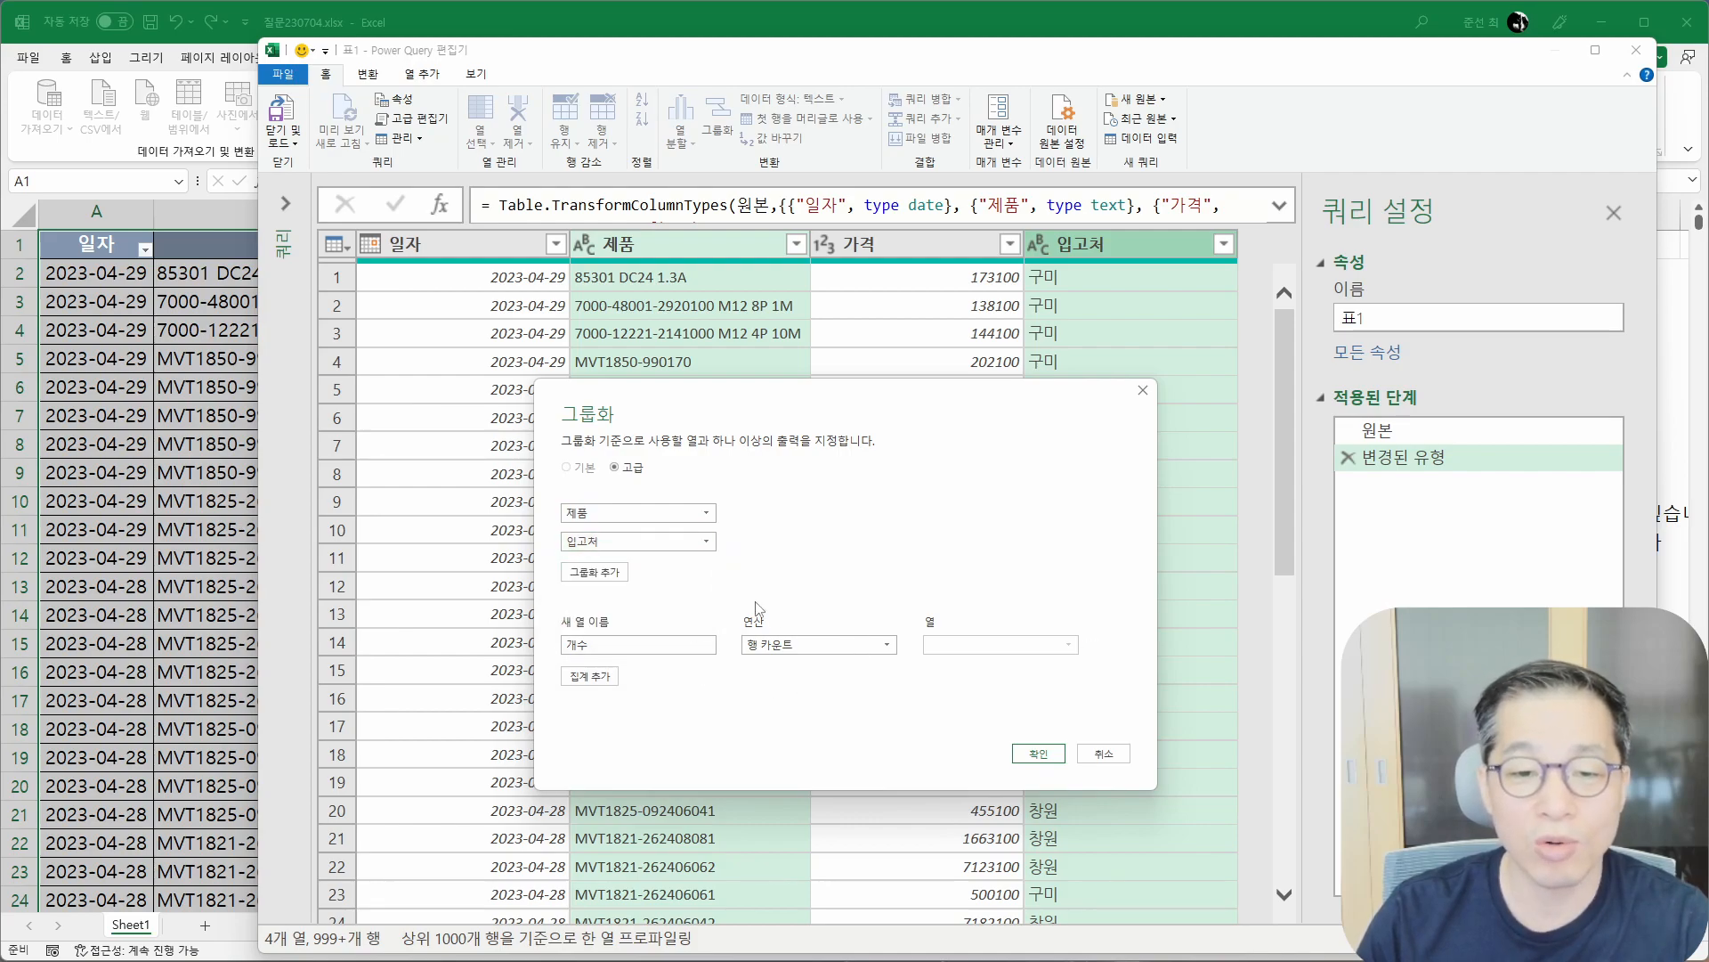
Name the new aggregated column 최근가격, set its operation to 모든 행 and apply the grouping.
{"action": "double_click", "coordinate": [624, 644]}
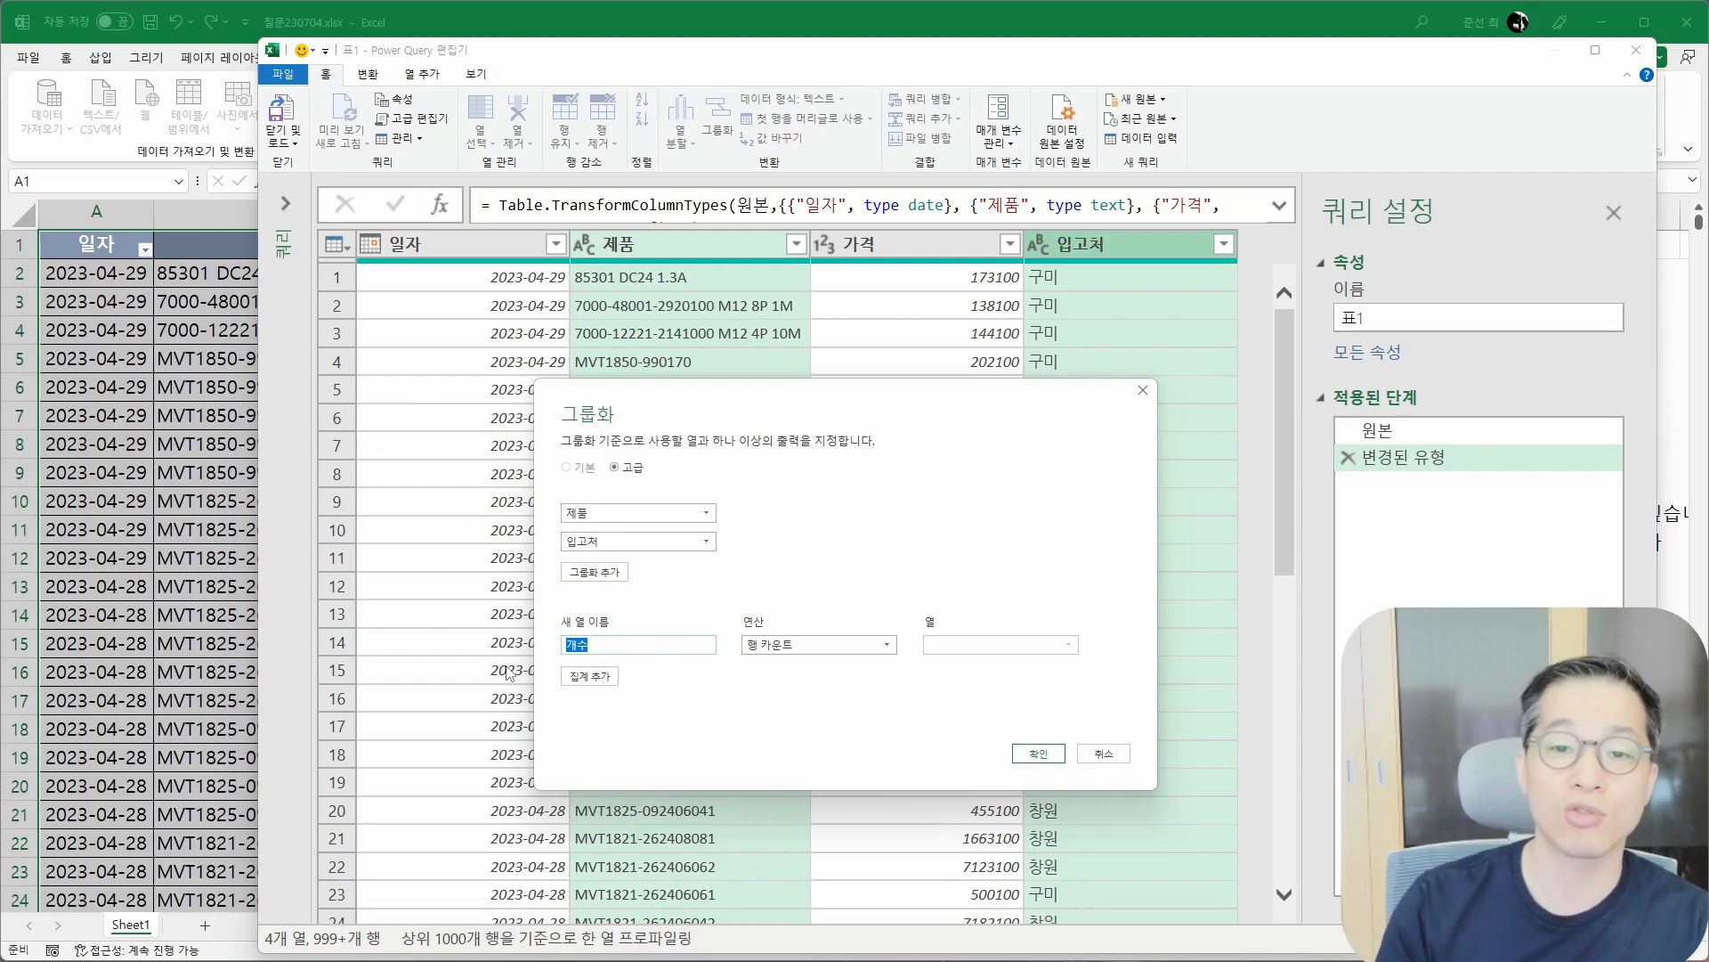
{"action": "type", "text": "ch"}
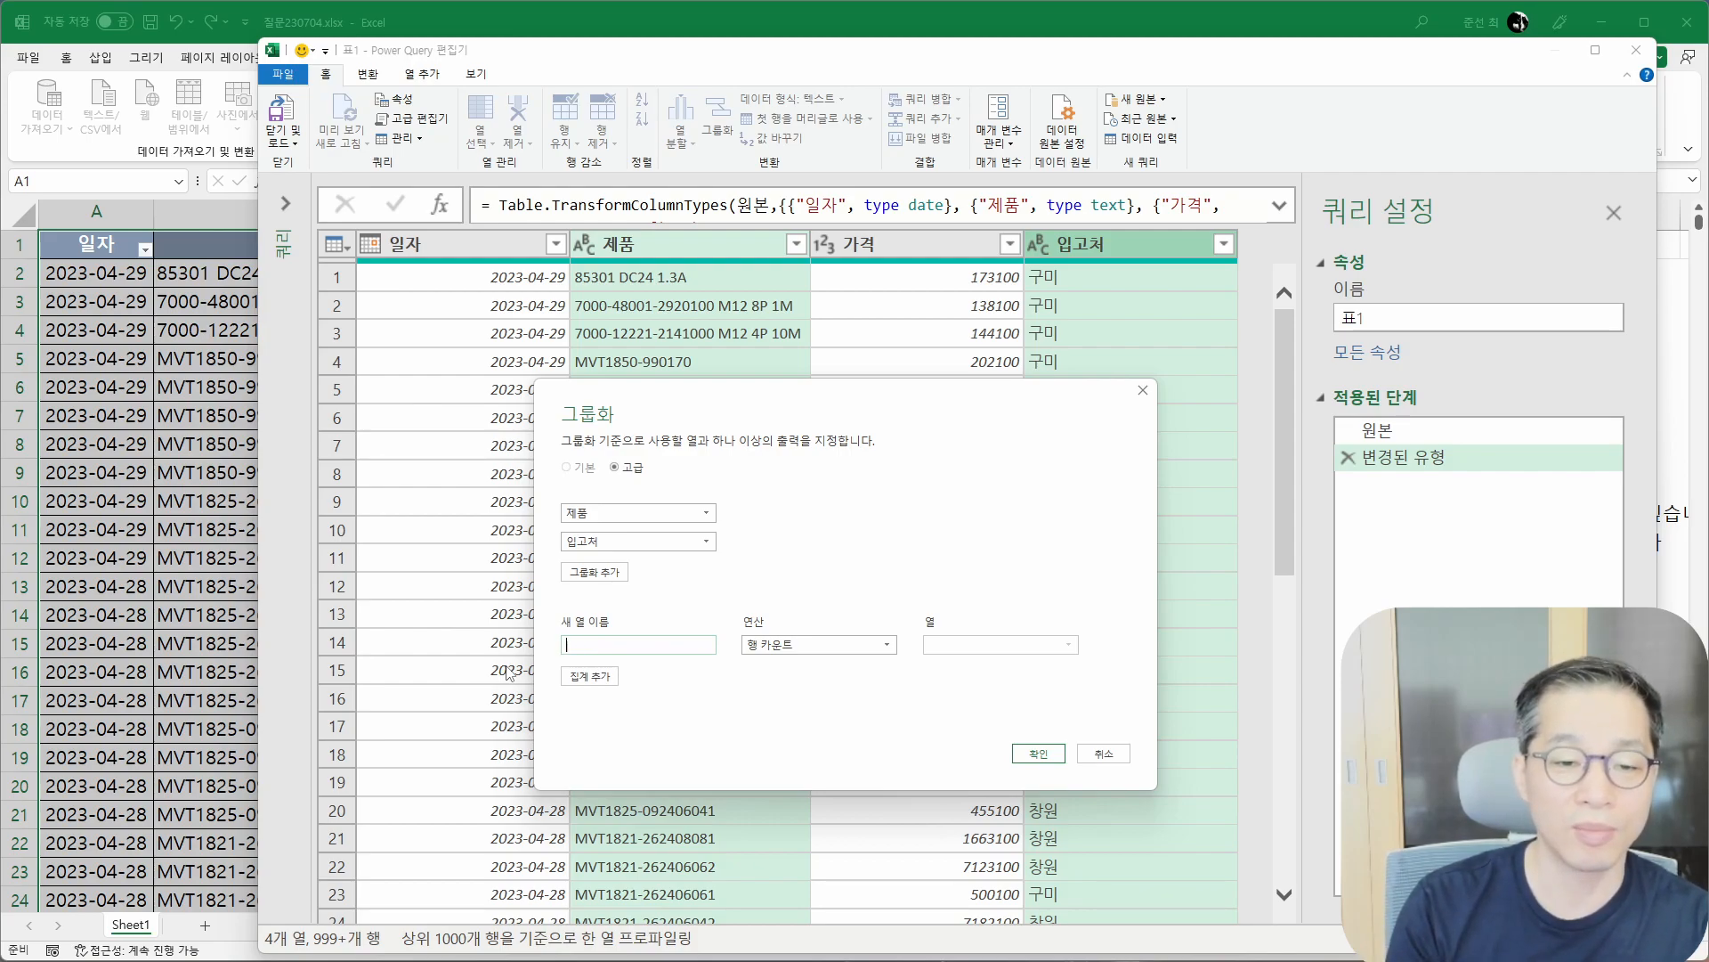
{"action": "type", "text": "근가격"}
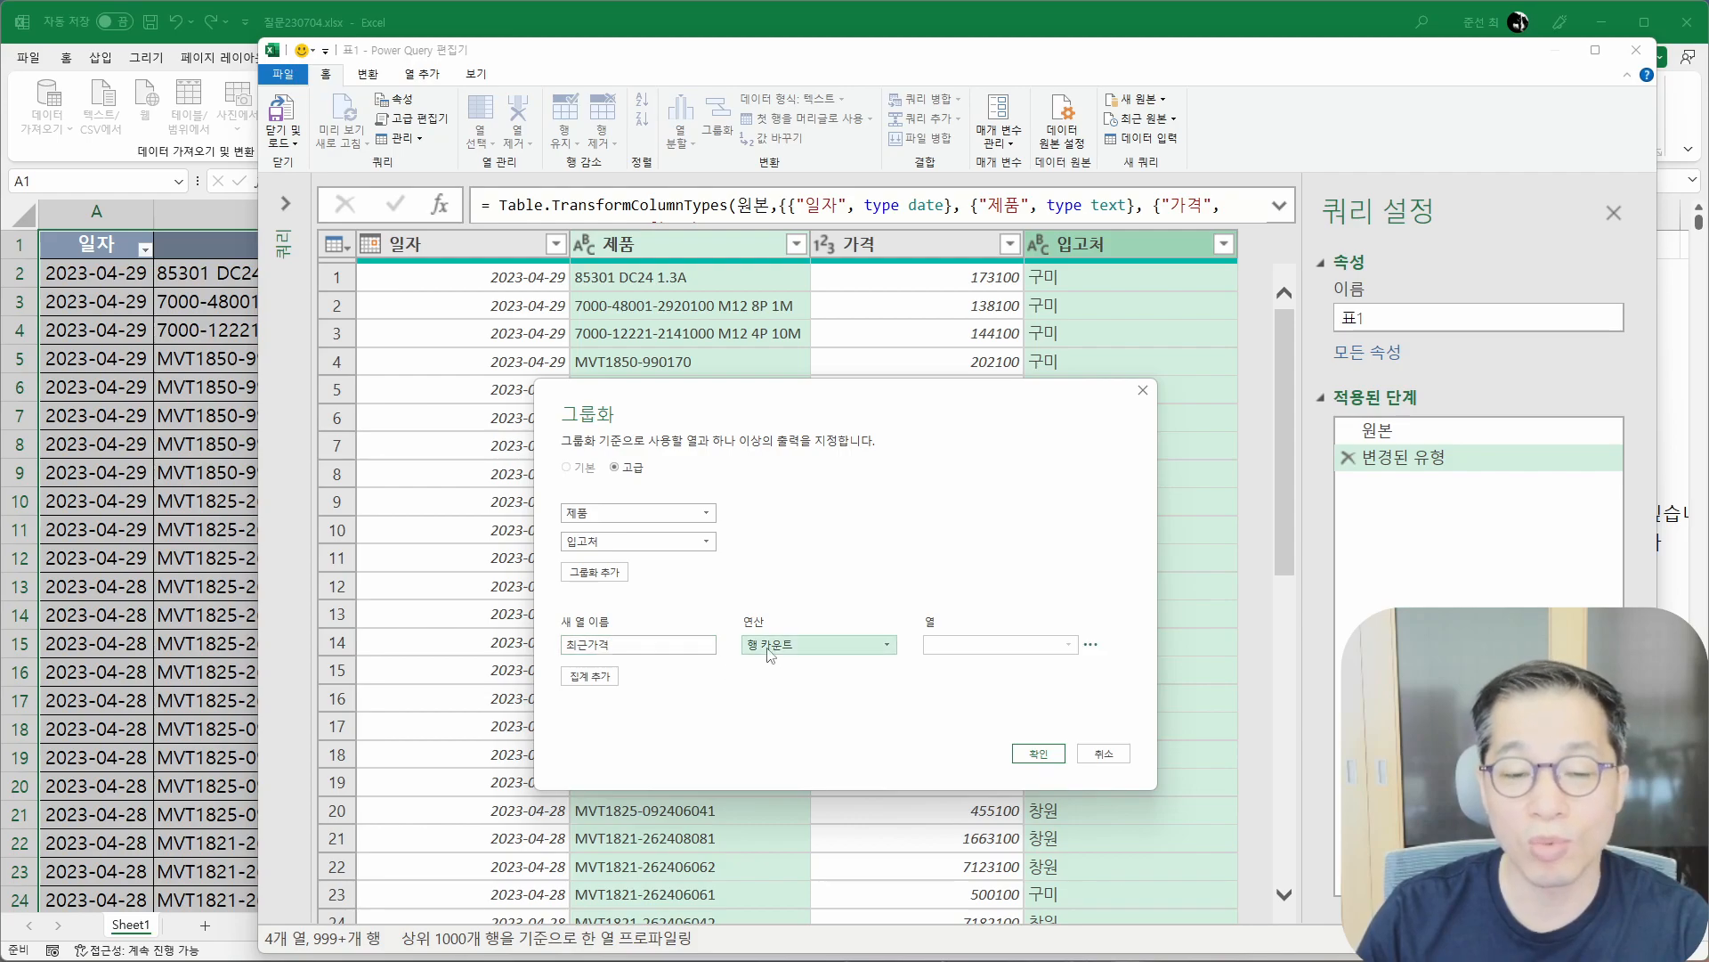
{"action": "left_click", "coordinate": [824, 646]}
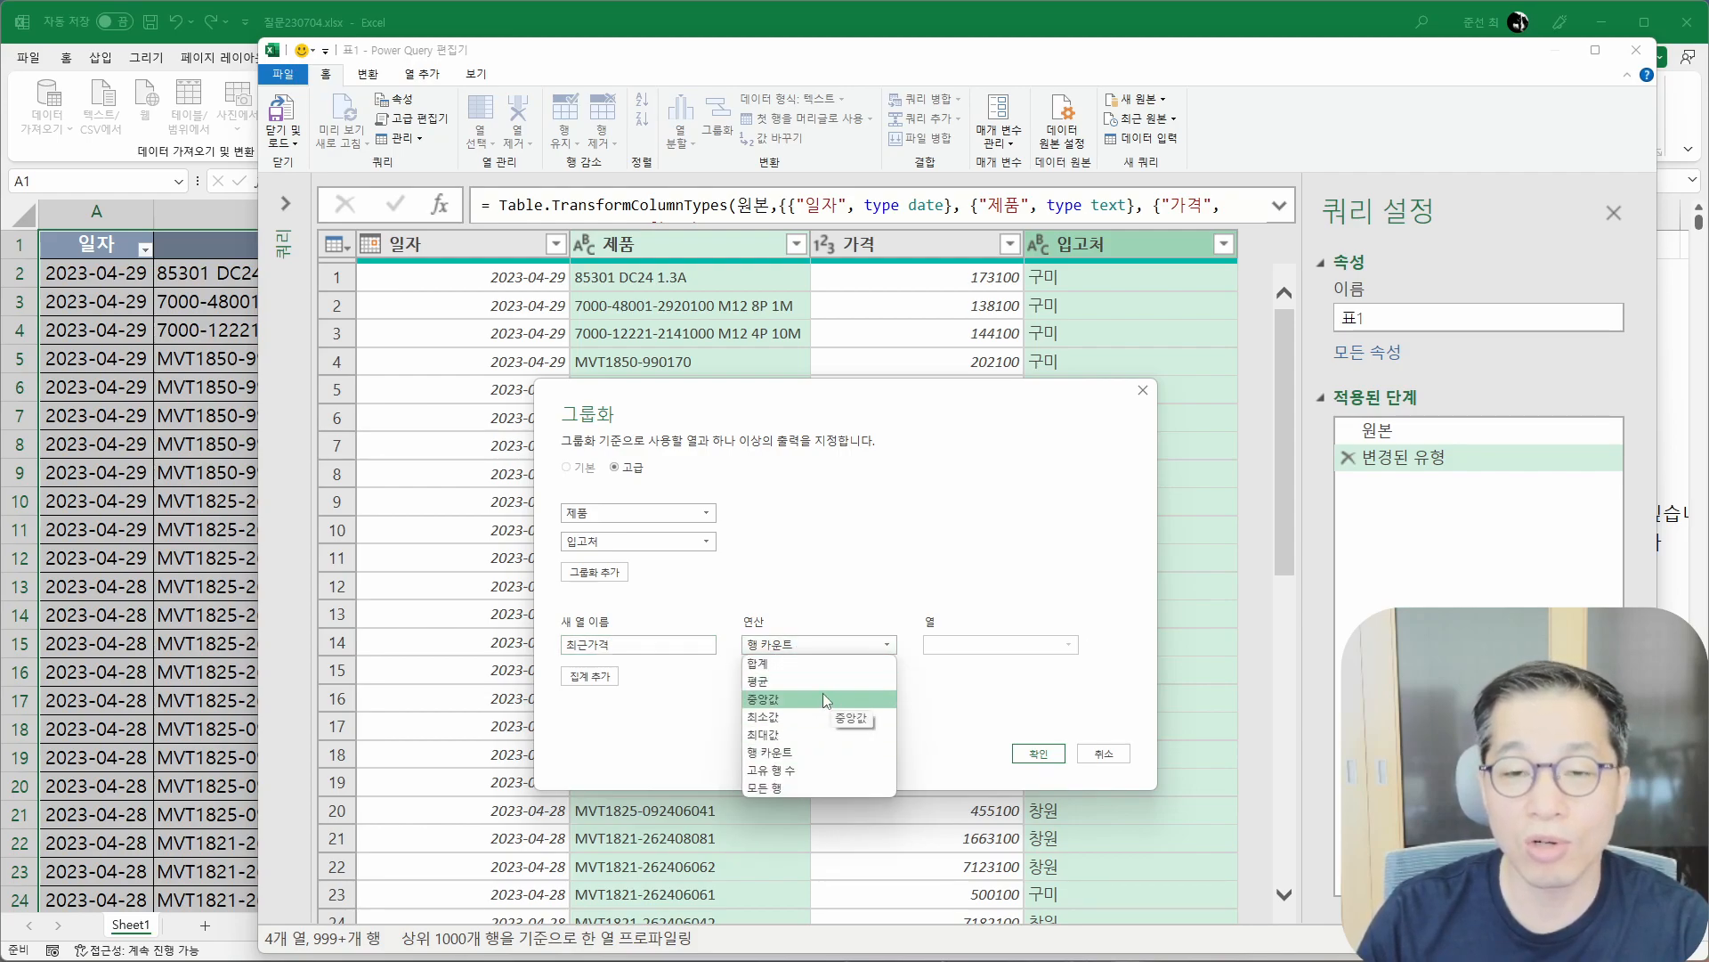
{"action": "left_click", "coordinate": [805, 792]}
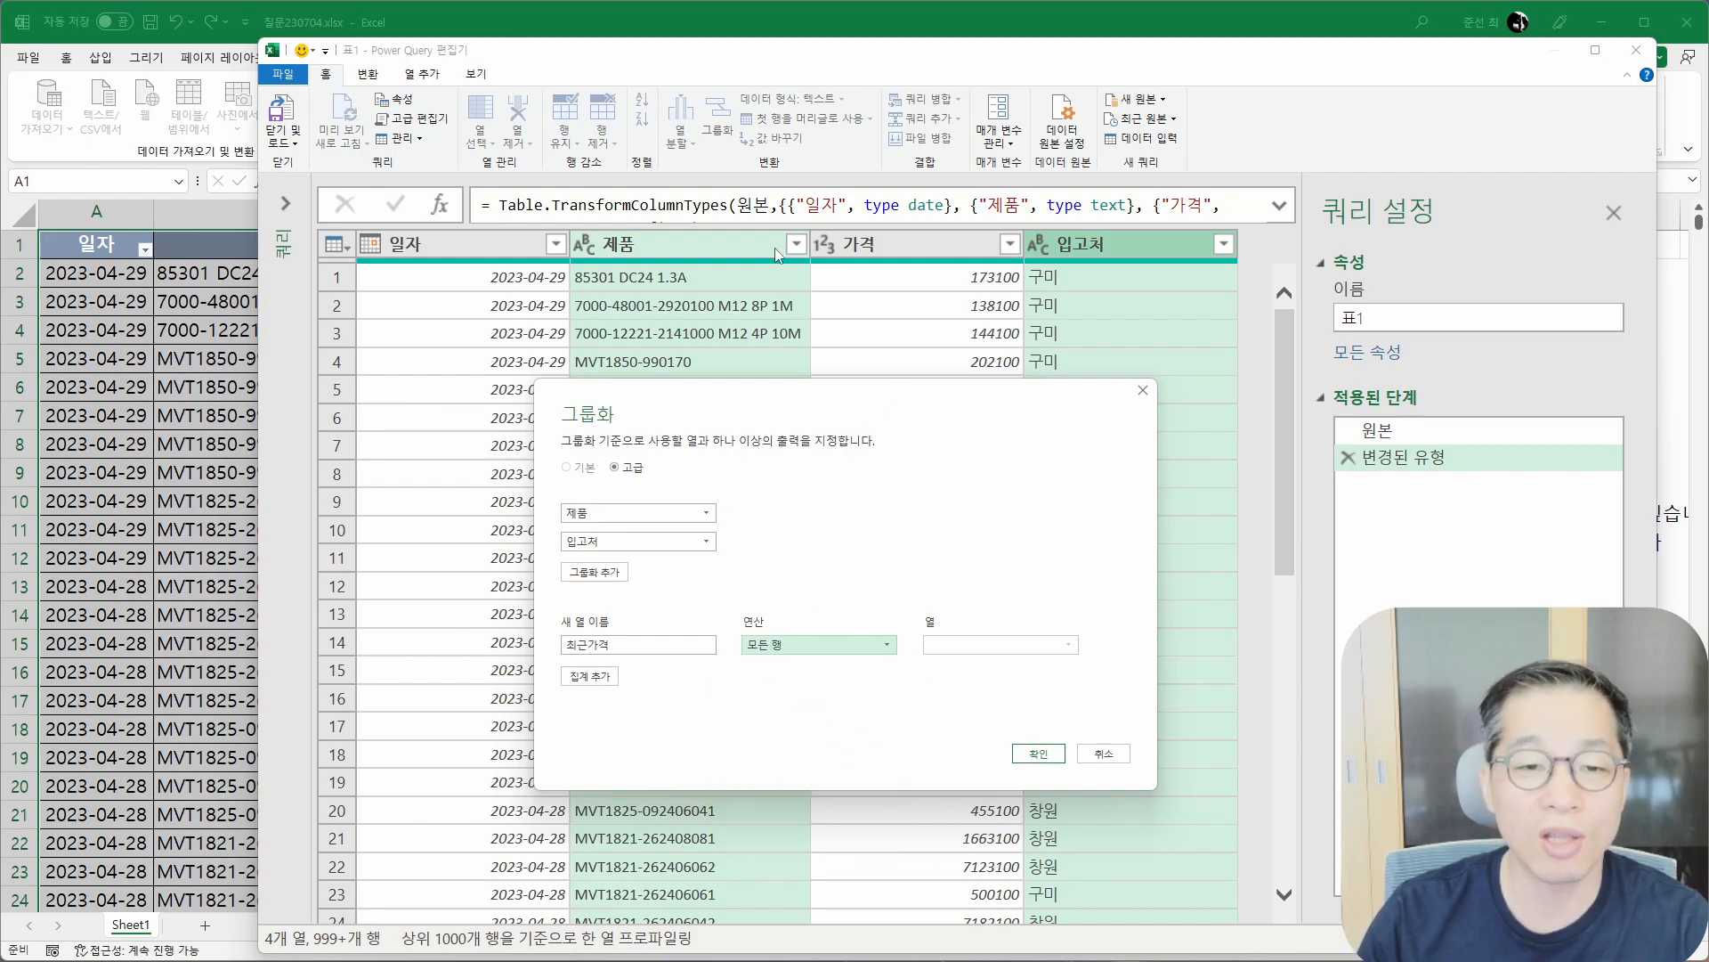
{"action": "left_click", "coordinate": [1038, 755]}
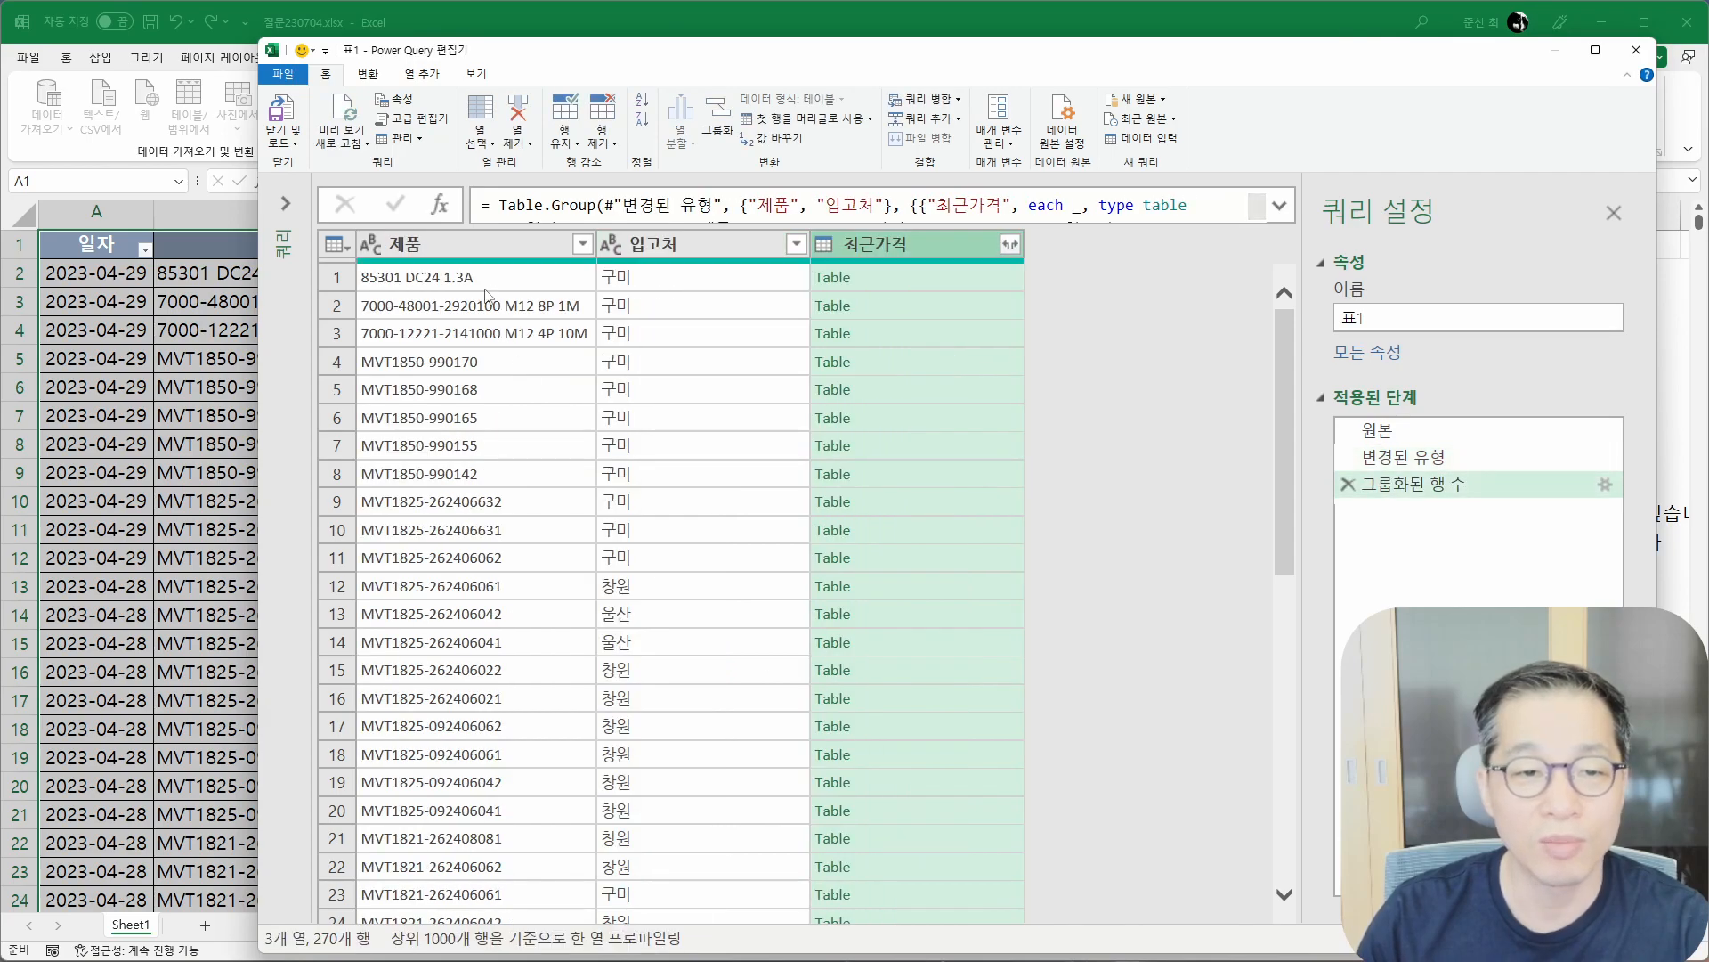
Examine the nested tables in the 최근가격 column for several products, comparing the date order and the first row of each.
{"action": "left_click", "coordinate": [456, 284]}
{"action": "left_click", "coordinate": [682, 285]}
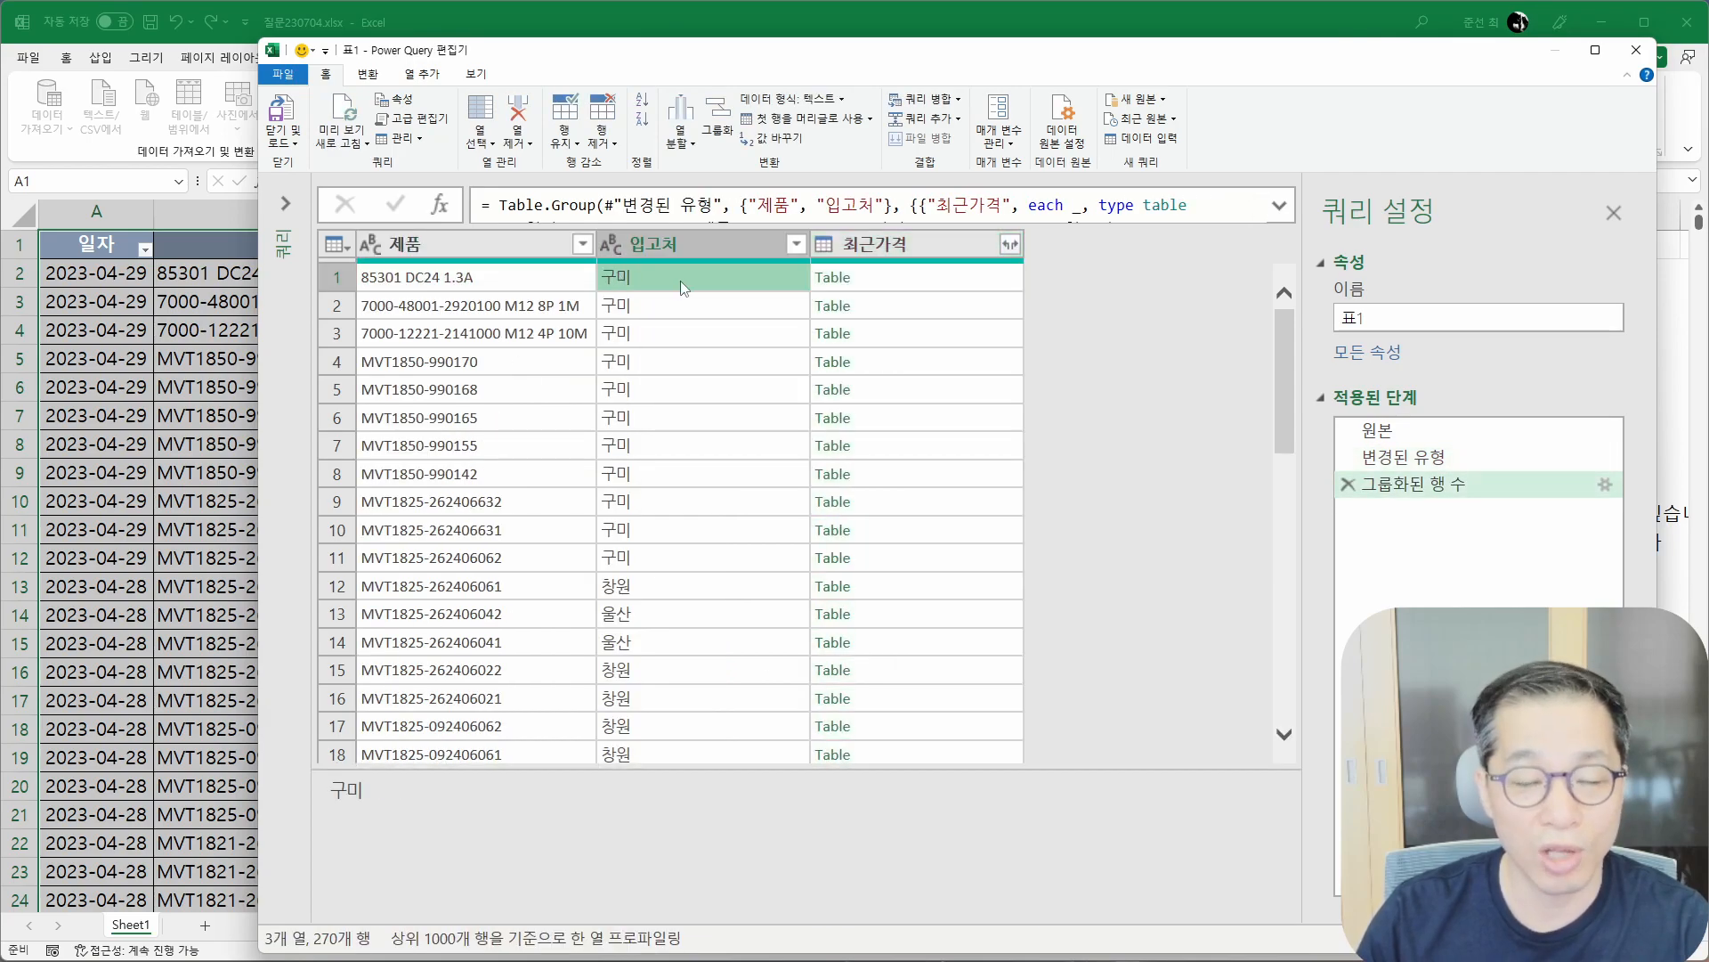
{"action": "left_click", "coordinate": [929, 278]}
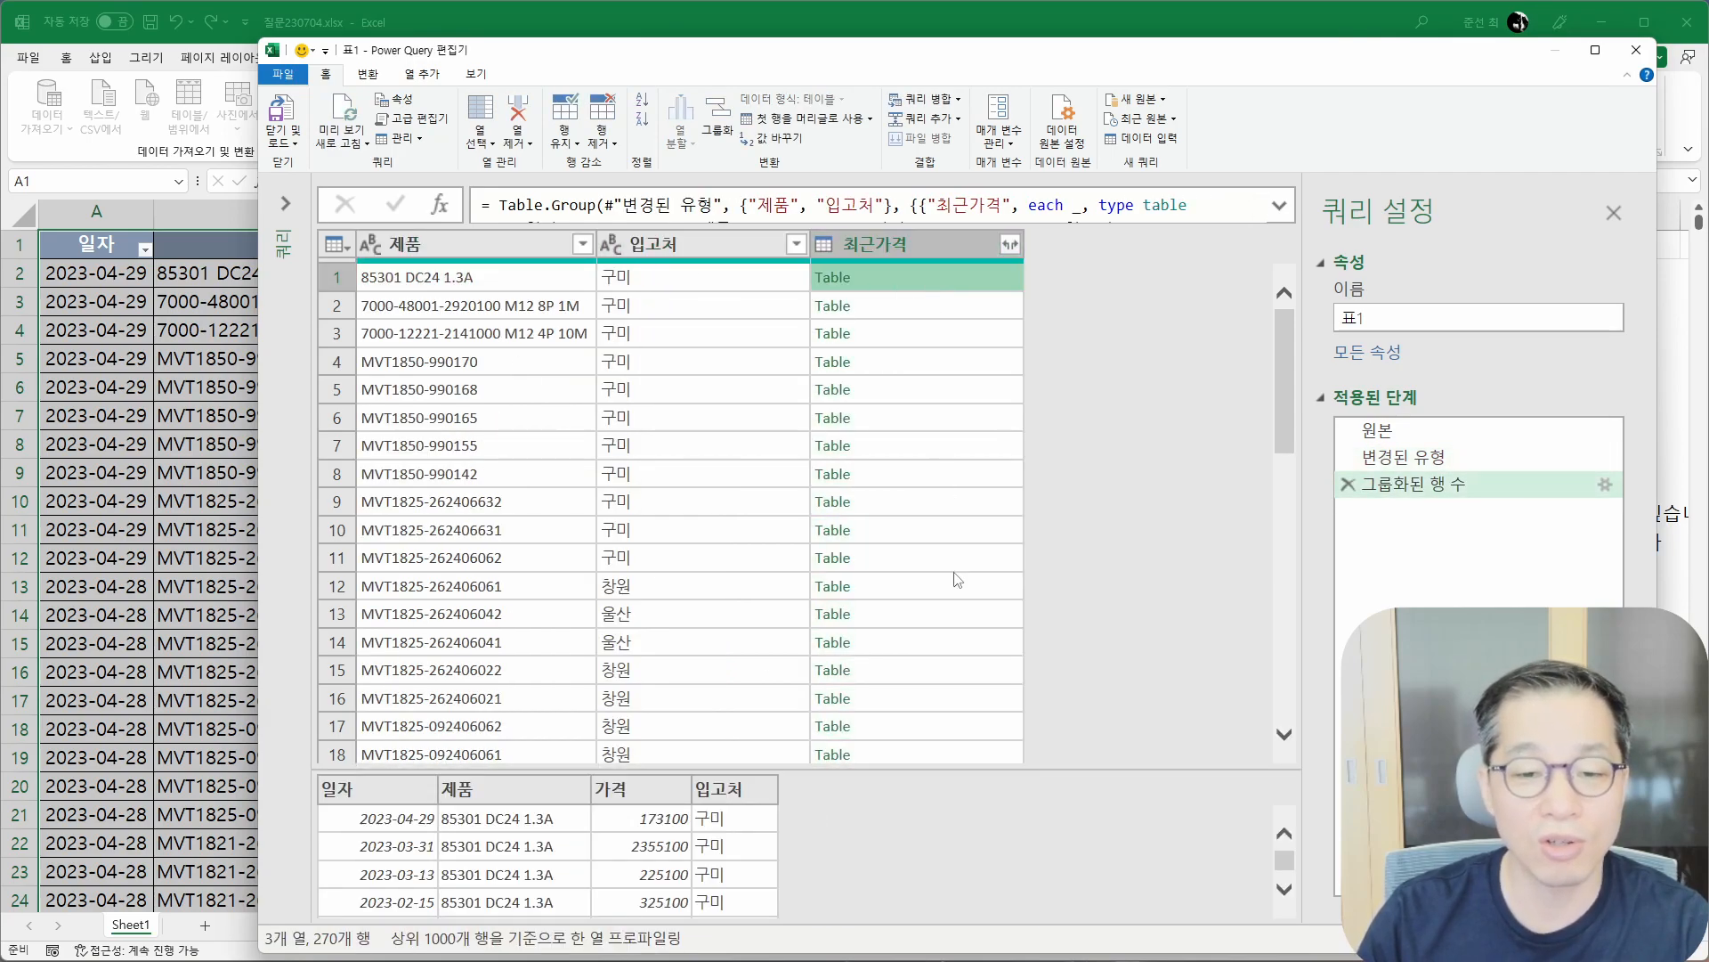
{"action": "left_click_drag", "start_coordinate": [933, 769], "coordinate": [931, 448]}
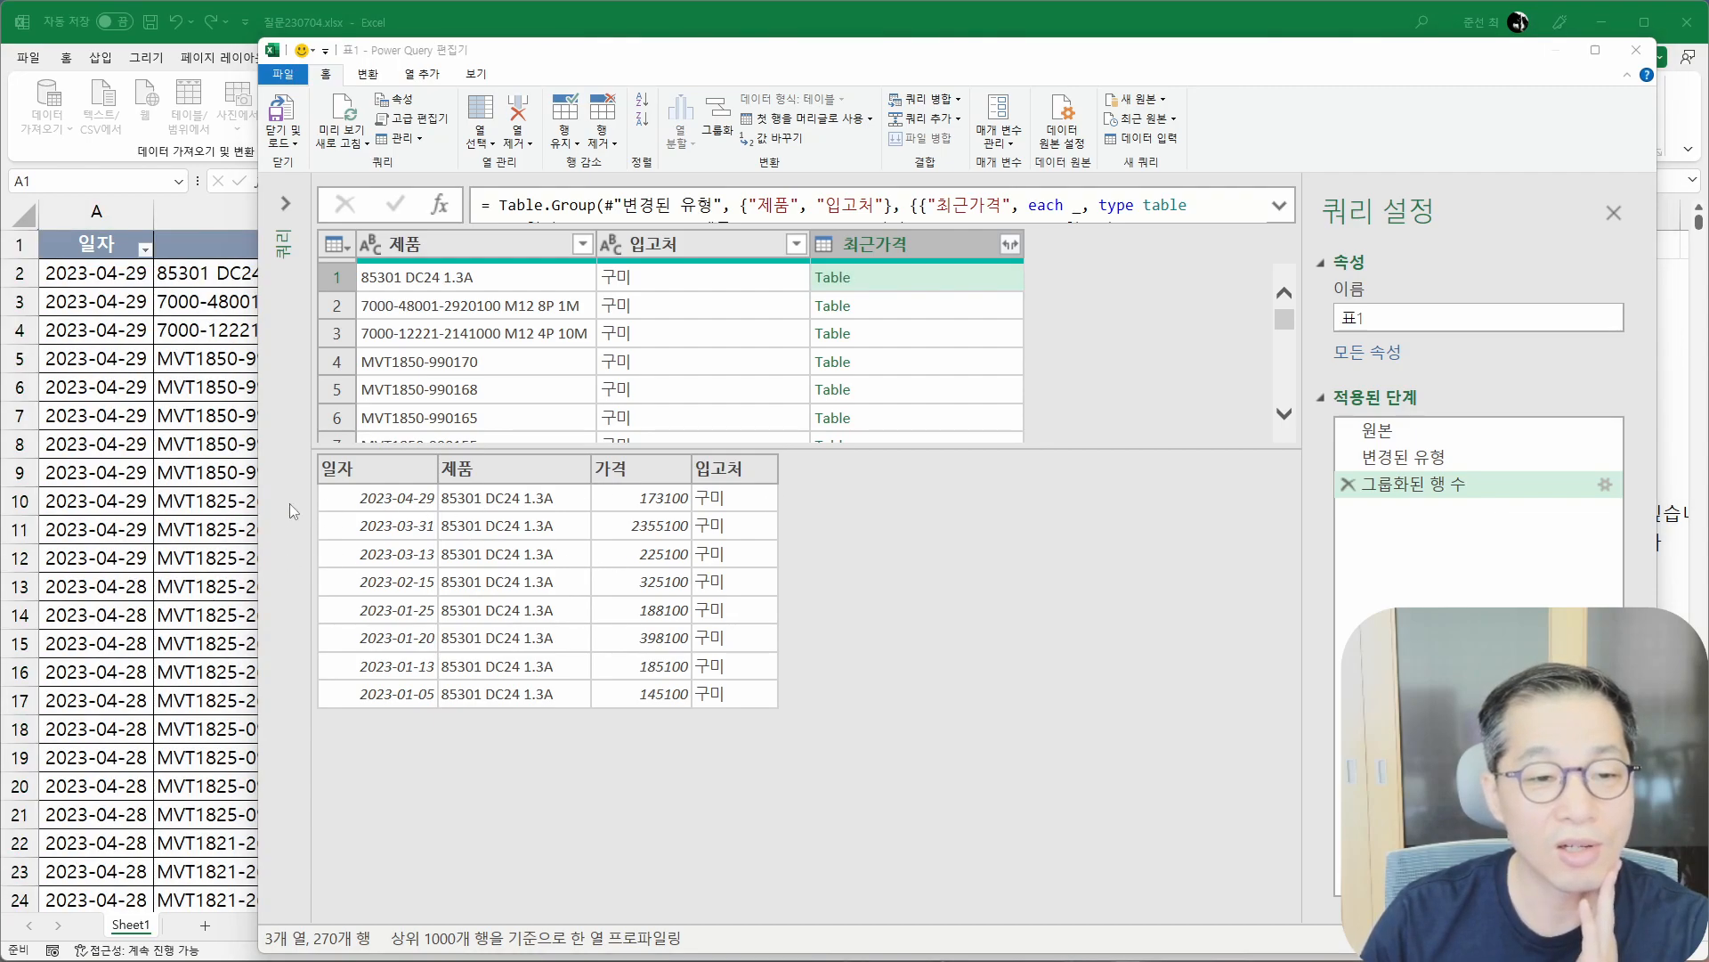
{"action": "left_click_drag", "start_coordinate": [316, 483], "coordinate": [785, 519]}
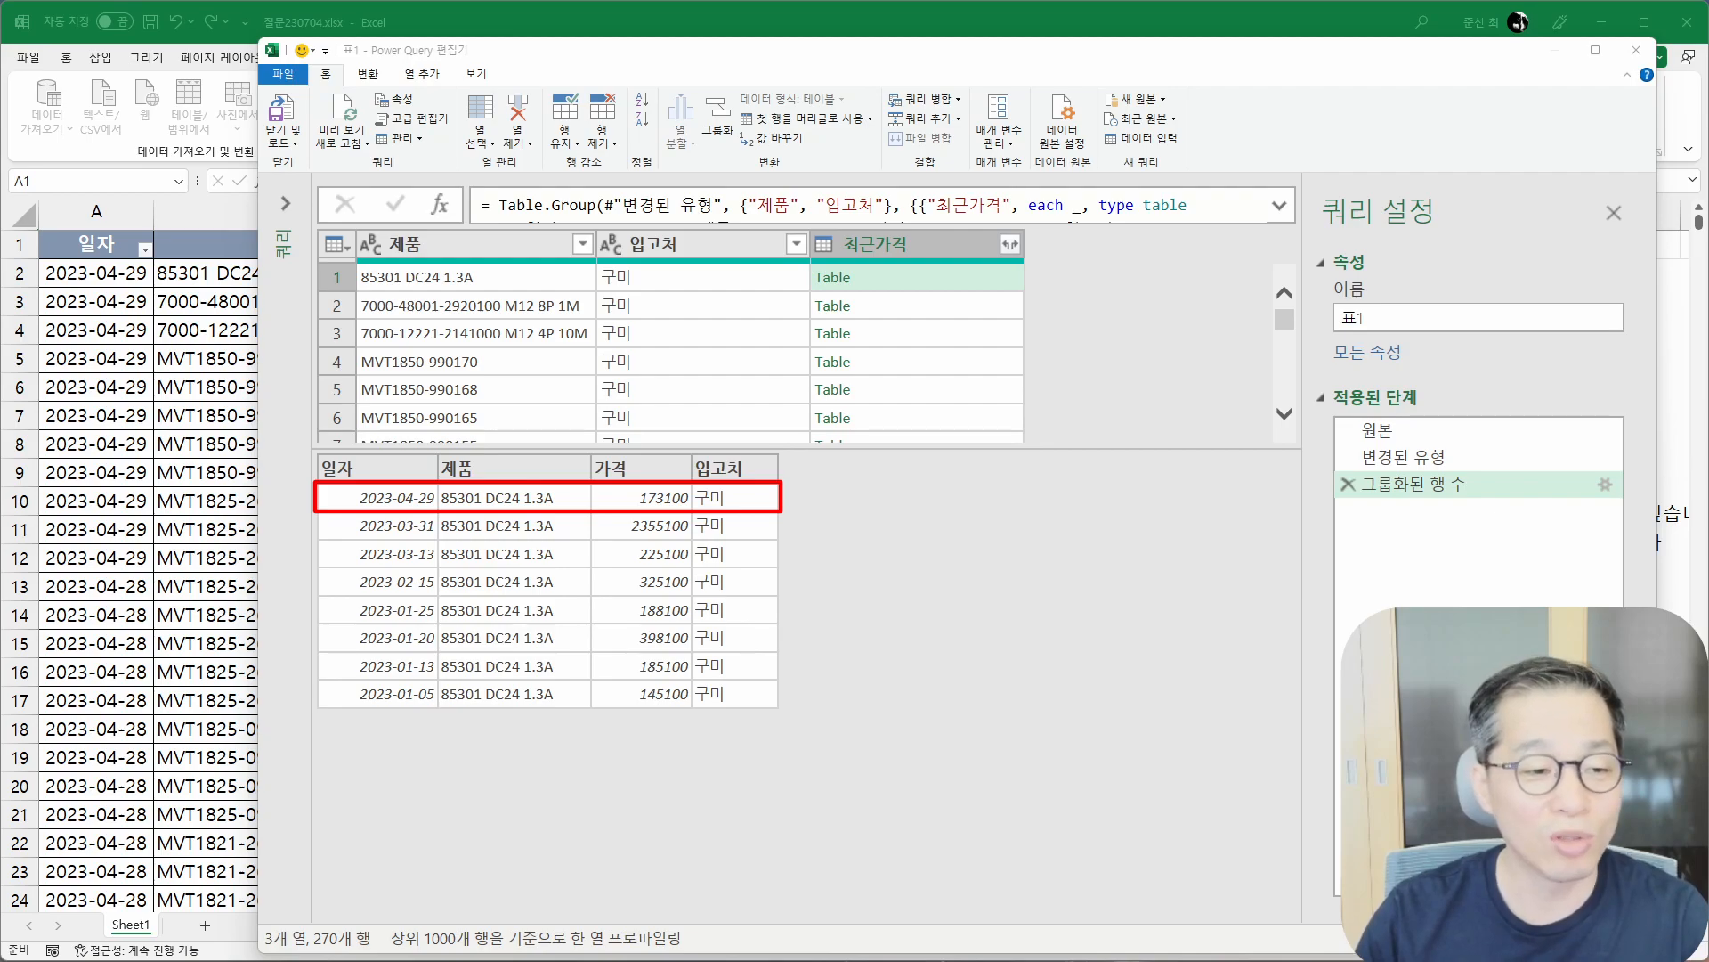
{"action": "left_click", "coordinate": [936, 305]}
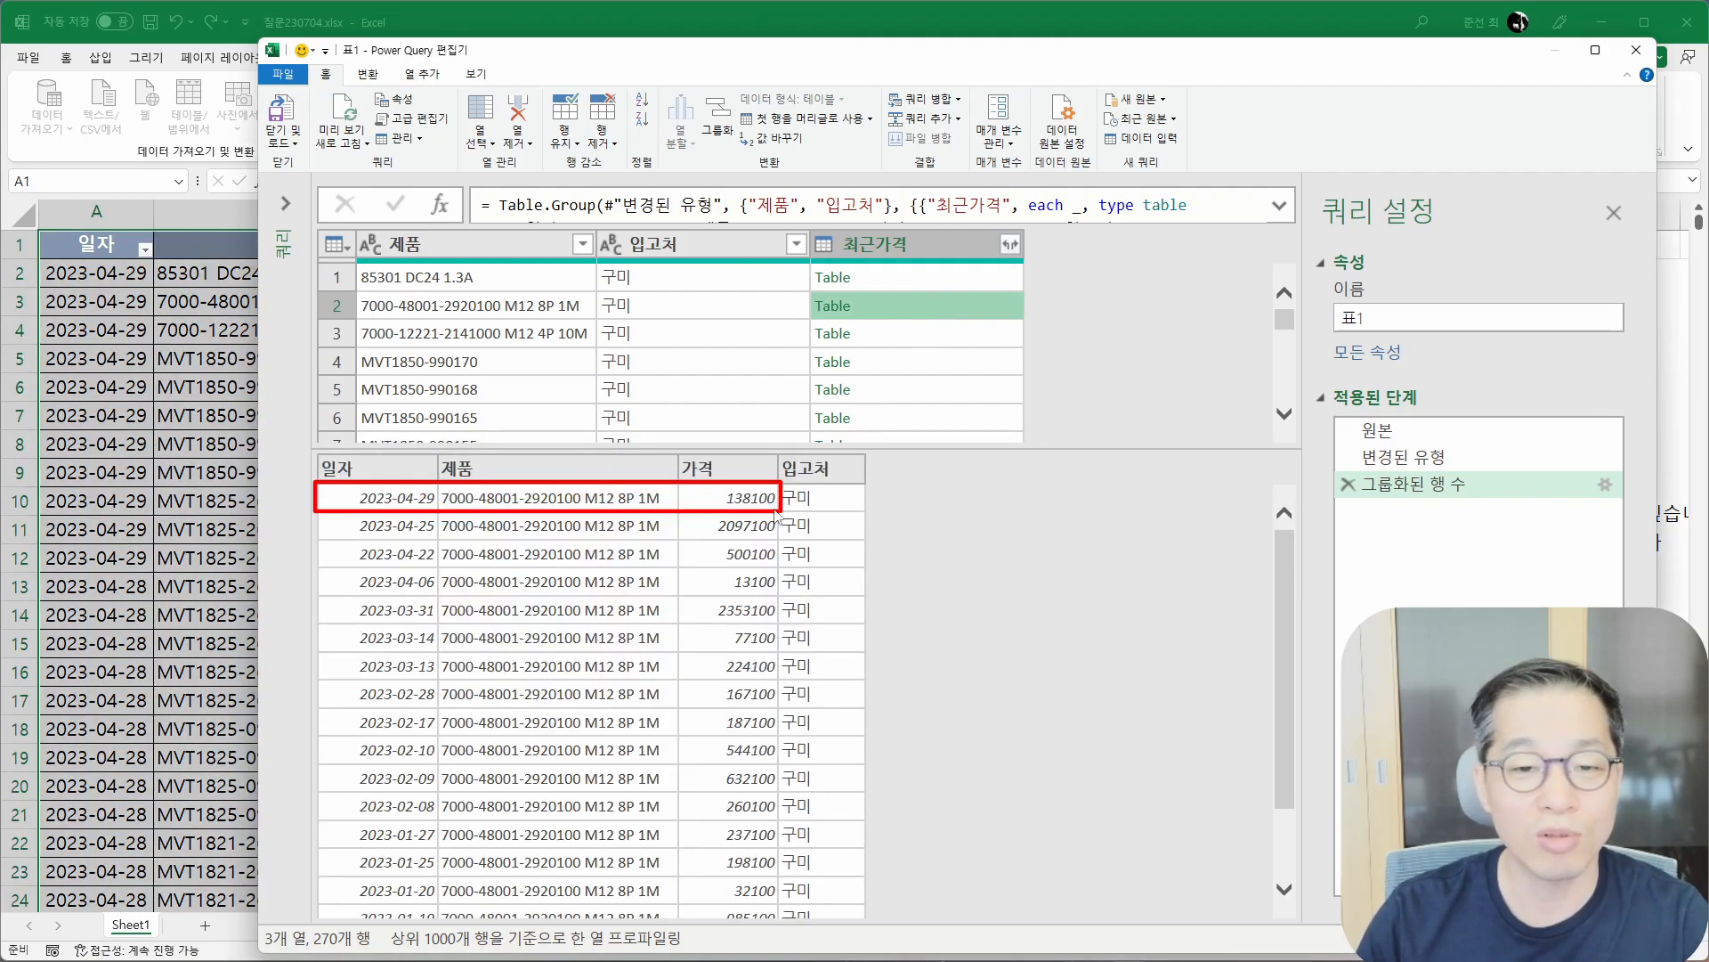
{"action": "left_click", "coordinate": [939, 361]}
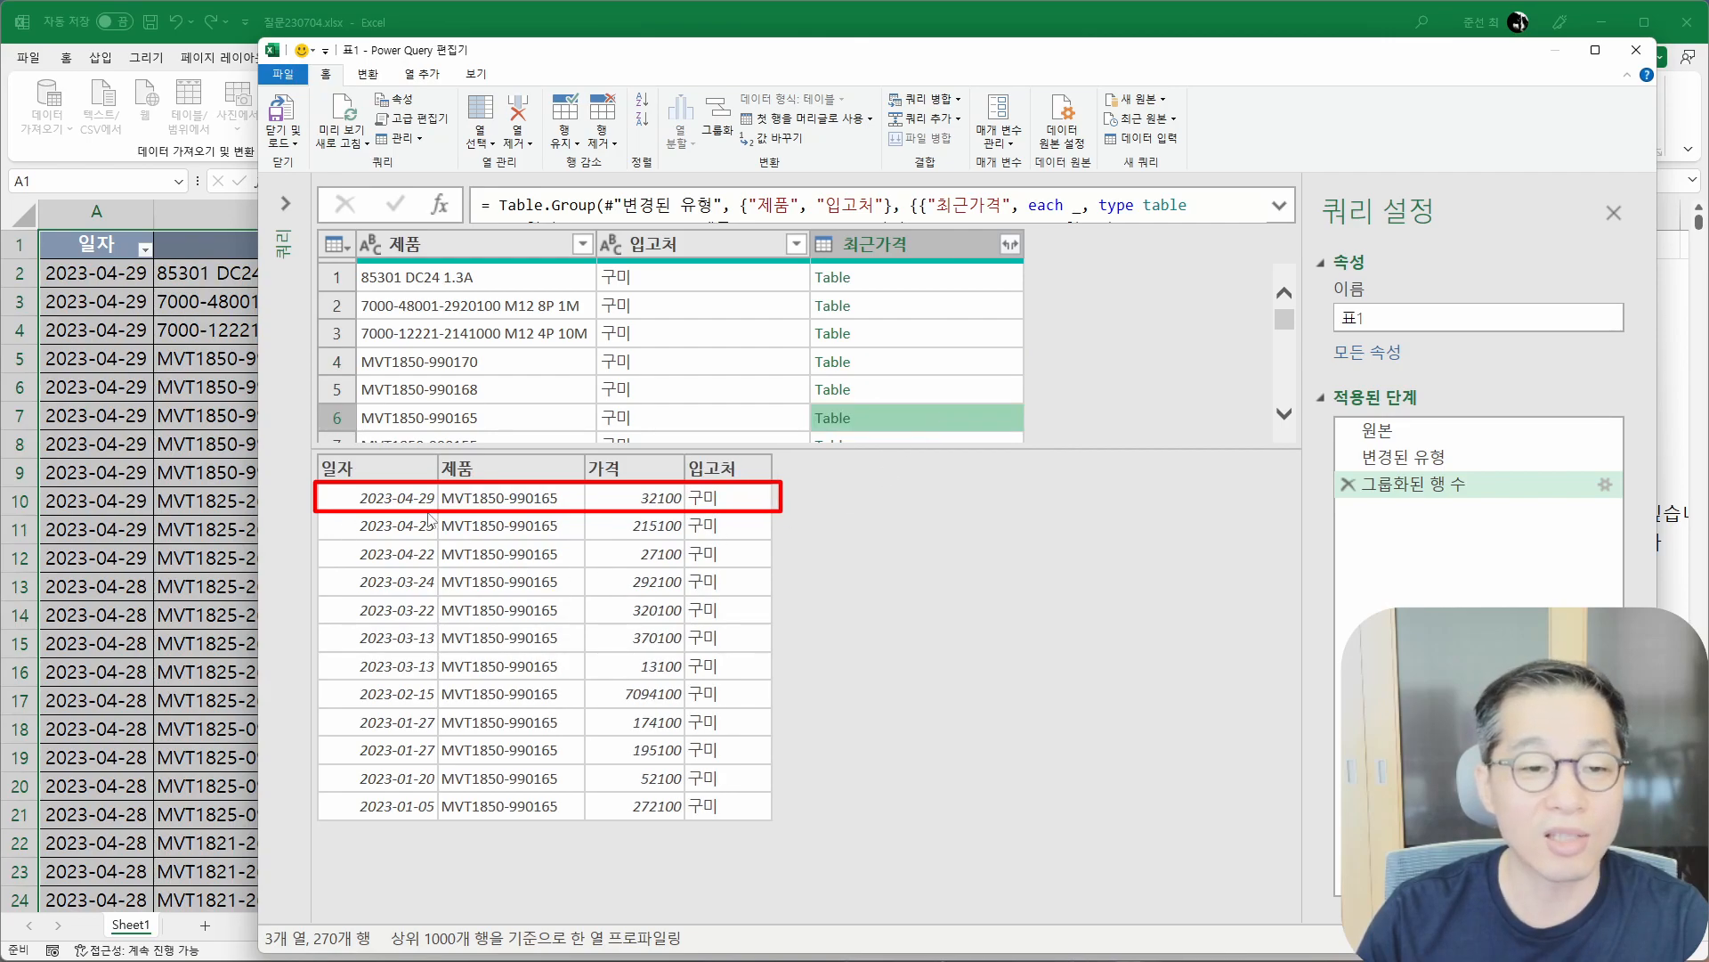
{"action": "left_click", "coordinate": [900, 440]}
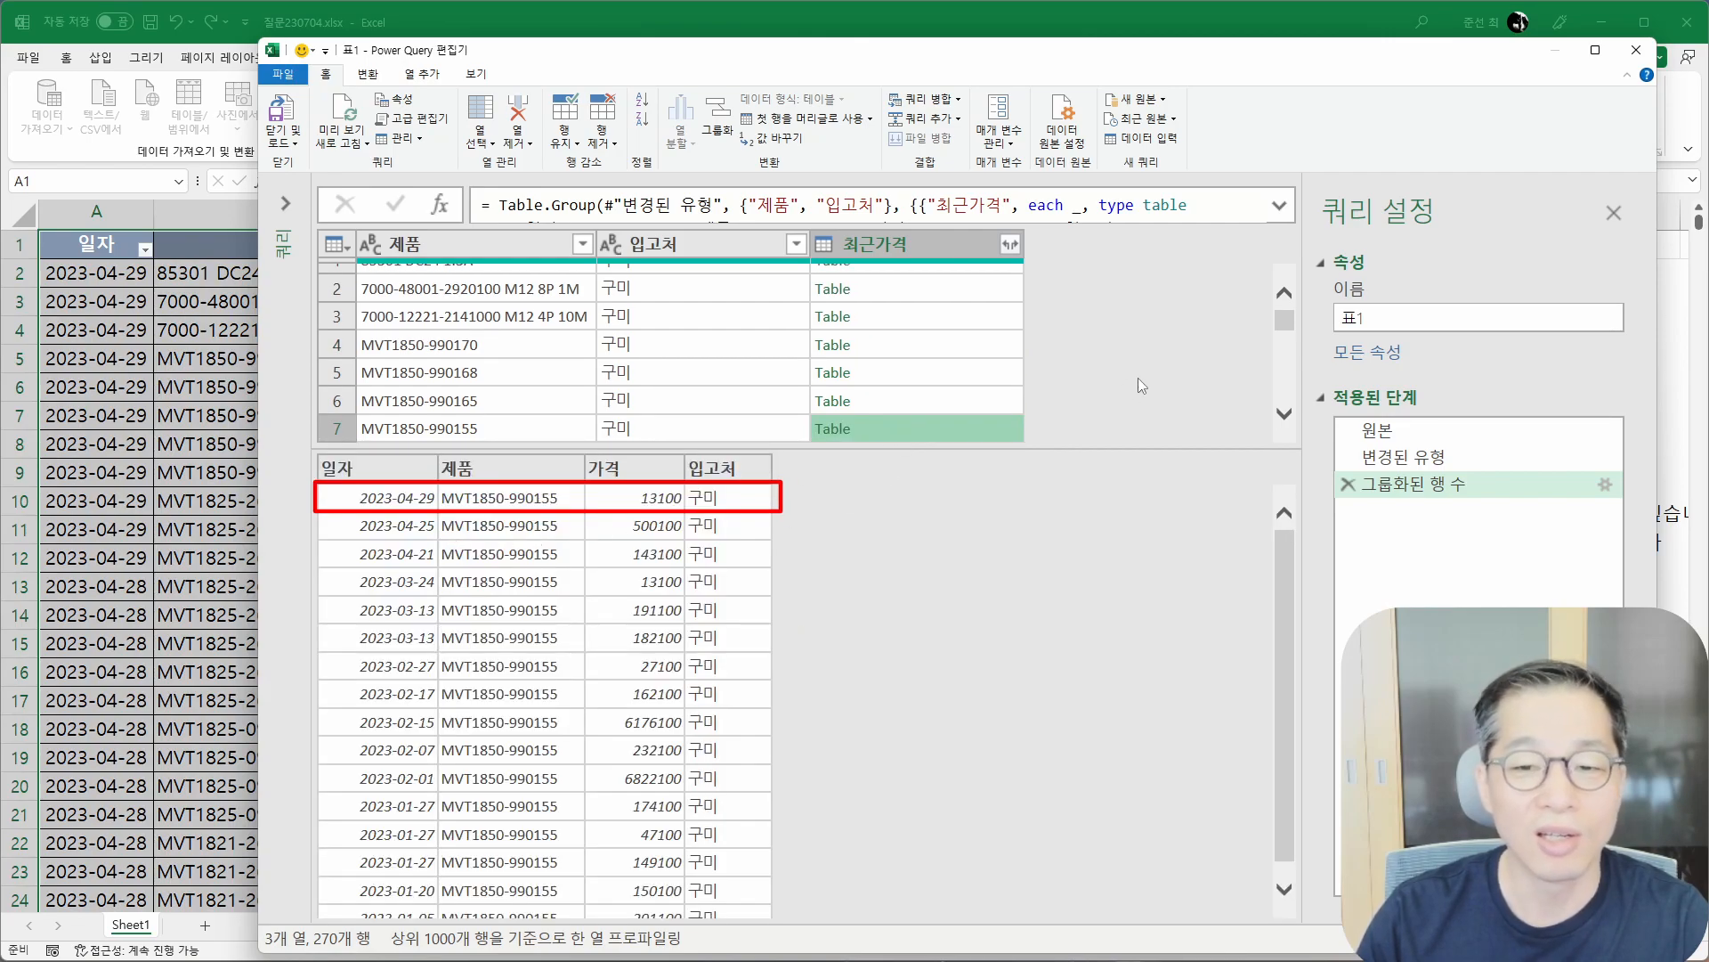
{"action": "scroll", "coordinate": [1140, 378], "scroll_direction": "down", "scroll_amount": 3}
{"action": "left_click", "coordinate": [970, 424]}
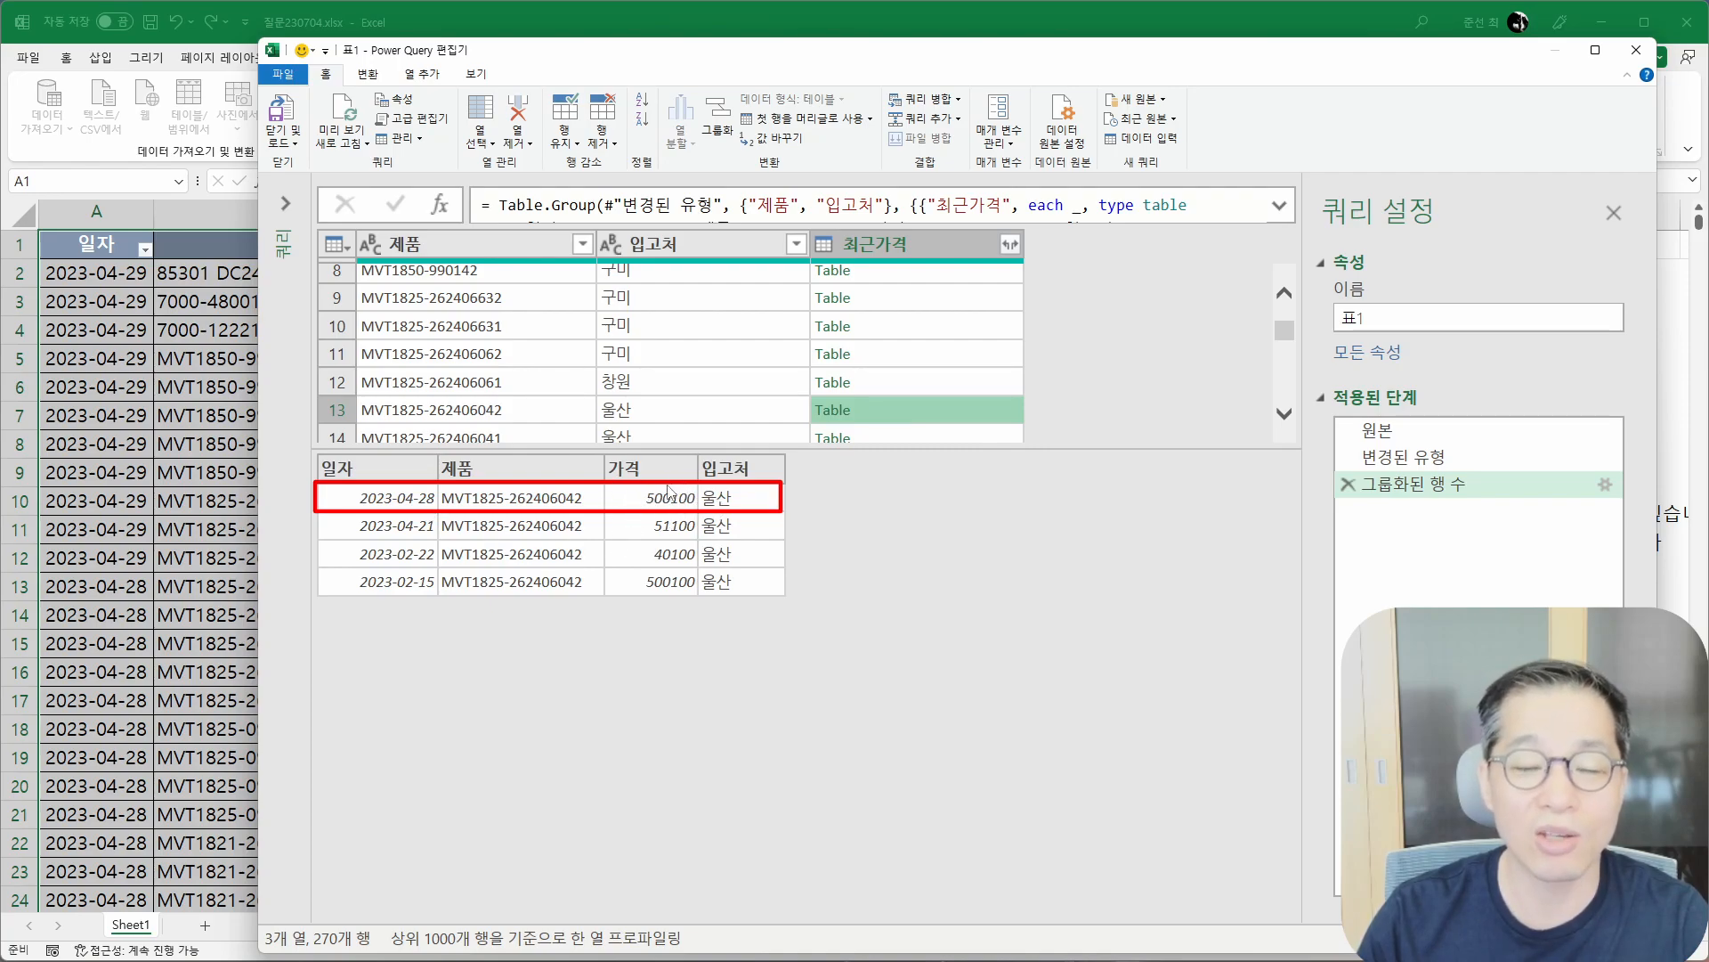
{"action": "scroll", "coordinate": [1280, 342], "scroll_direction": "down", "scroll_amount": 2}
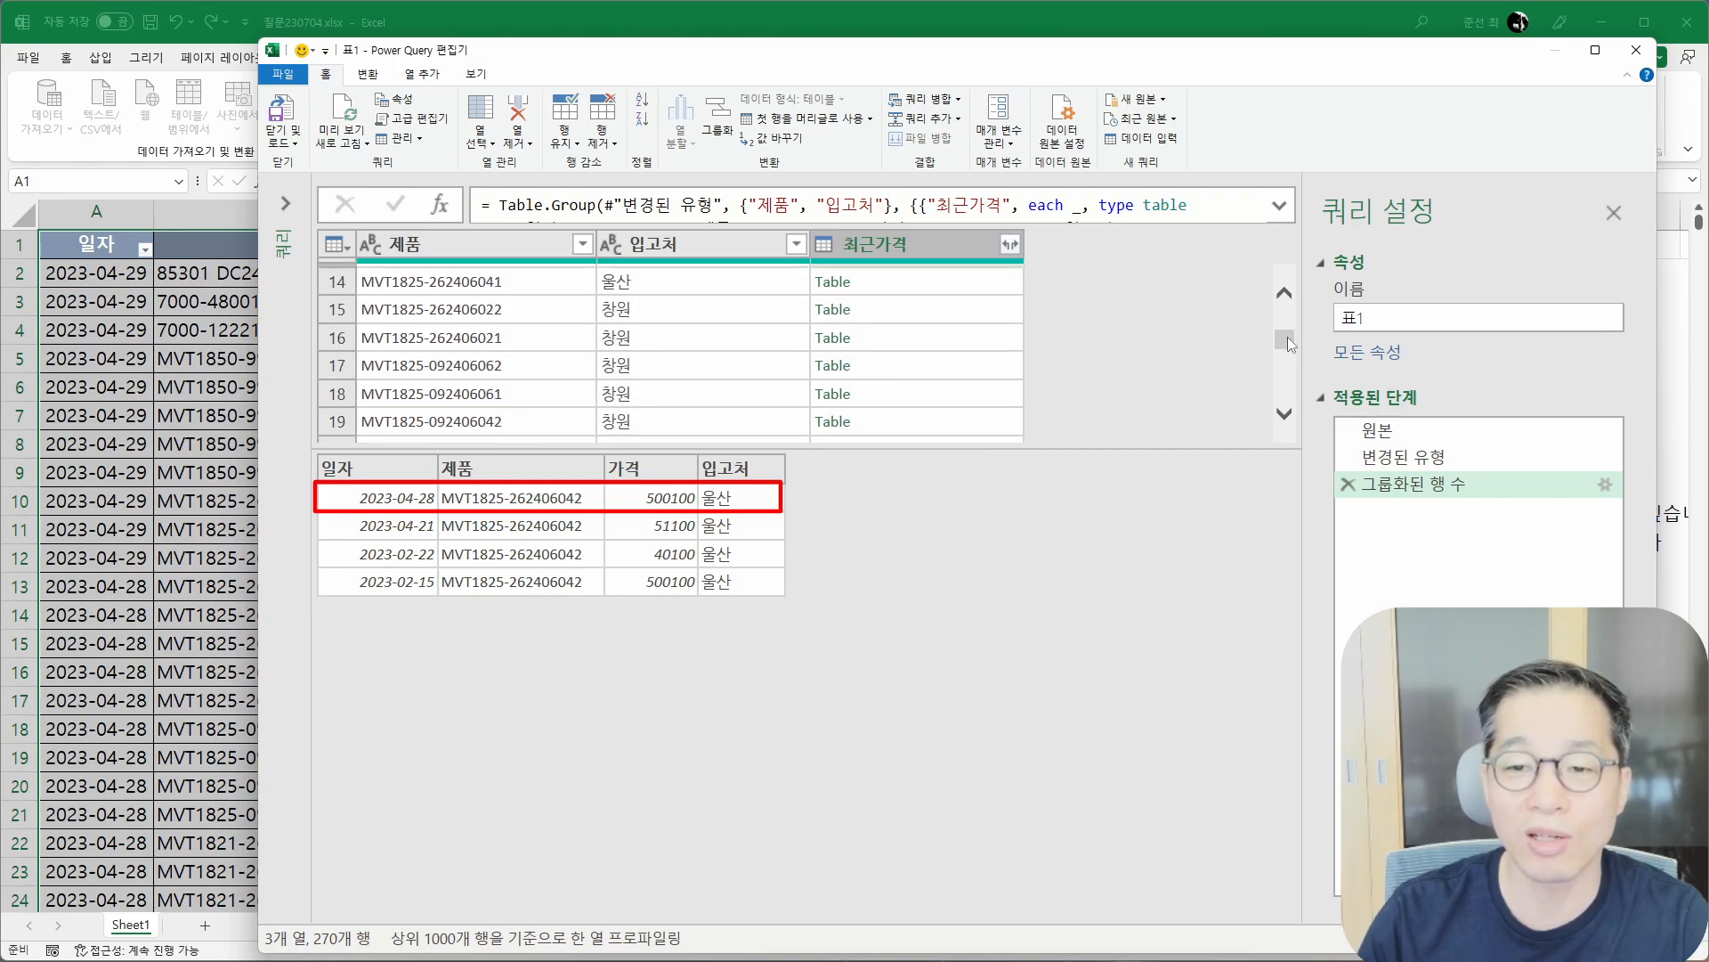
{"action": "scroll", "coordinate": [1280, 342], "scroll_direction": "up", "scroll_amount": 5}
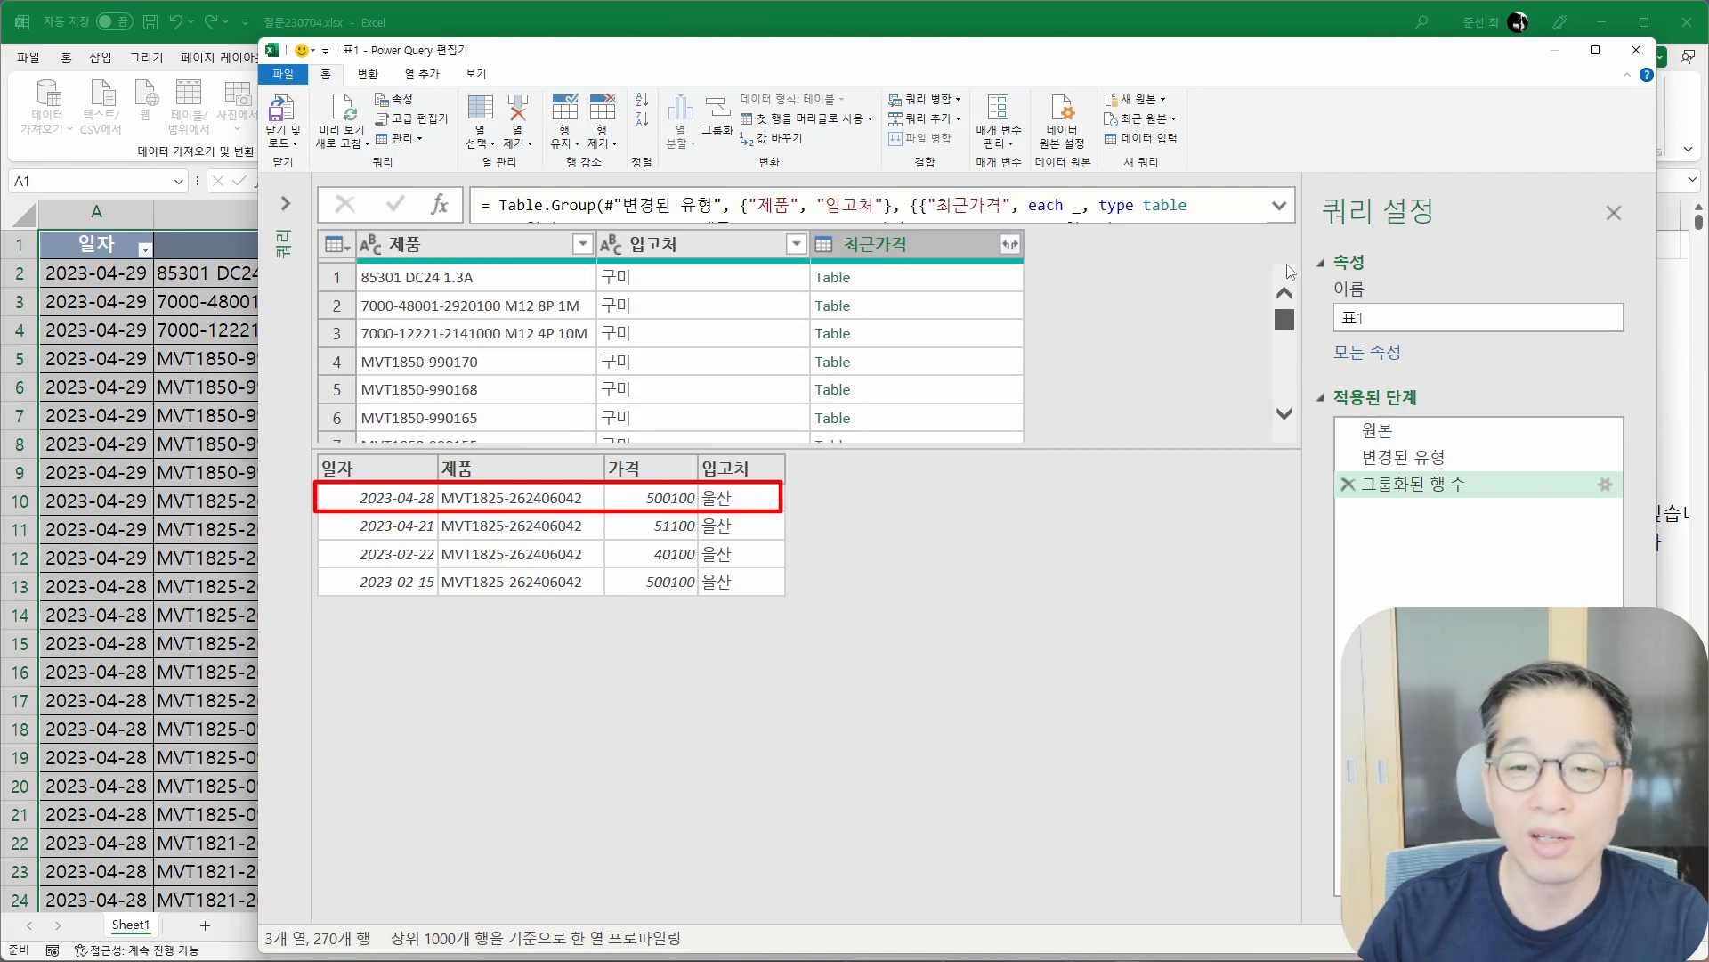
Remove the "type table" column type definition after "each _" in the Table.Group formula, and preview the nested tables of the first groups.
{"action": "left_click", "coordinate": [1279, 206]}
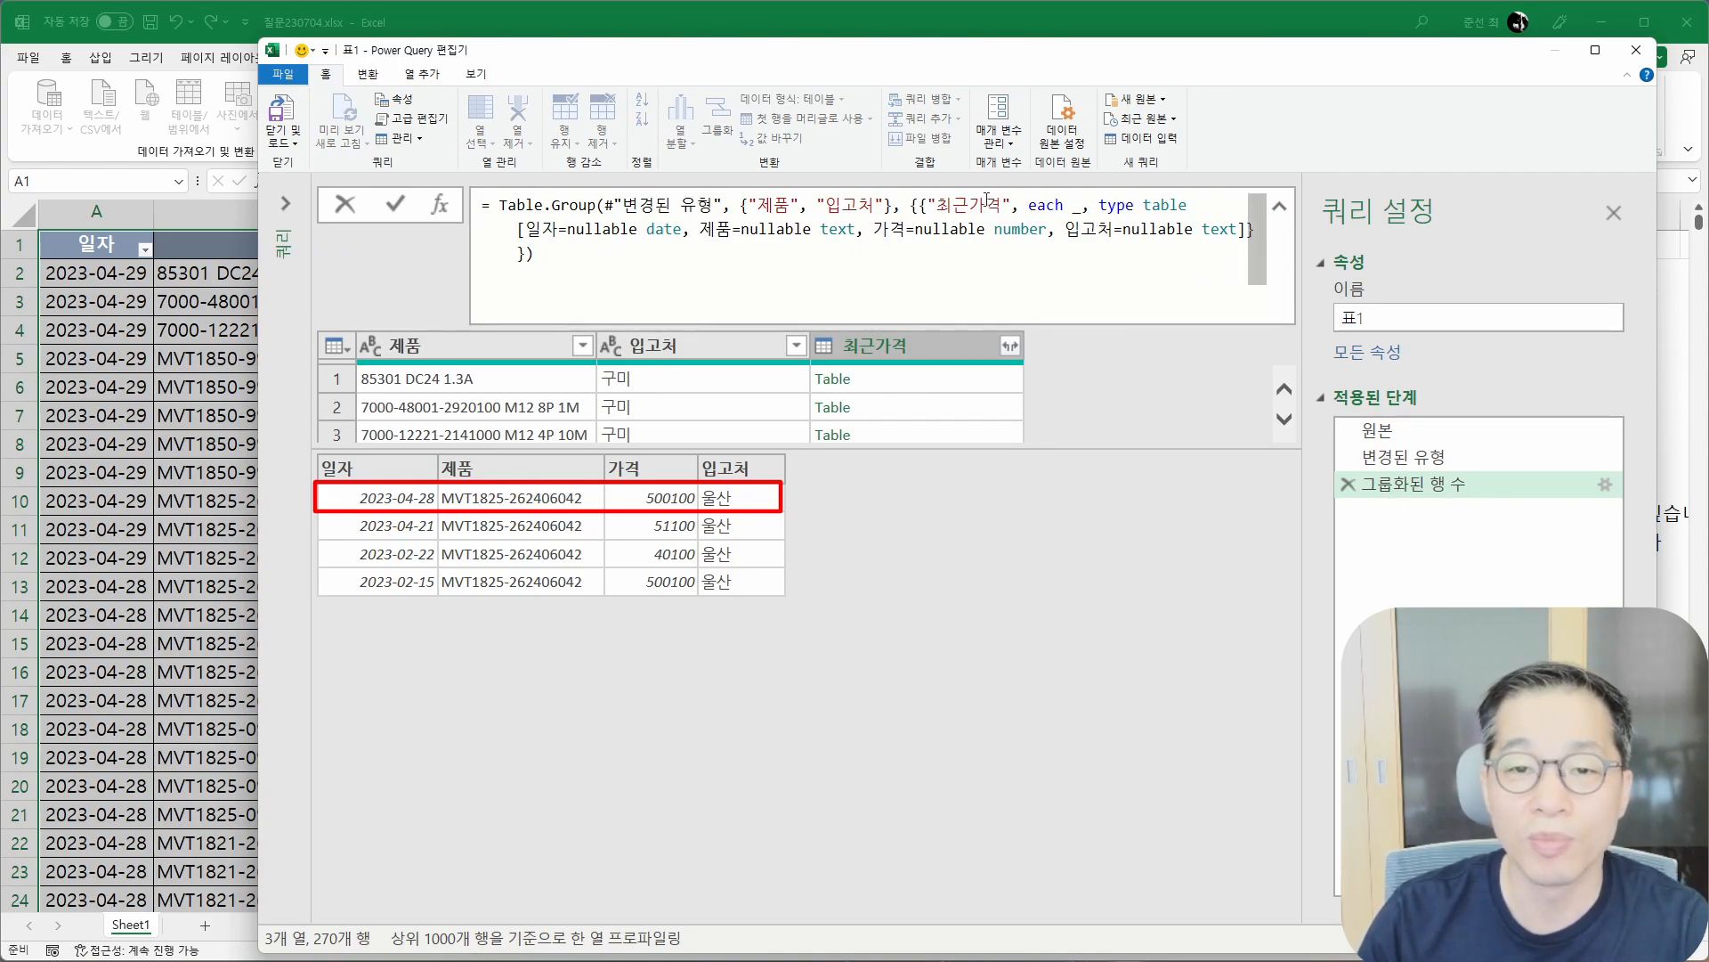
{"action": "left_click_drag", "start_coordinate": [1082, 210], "coordinate": [1246, 230]}
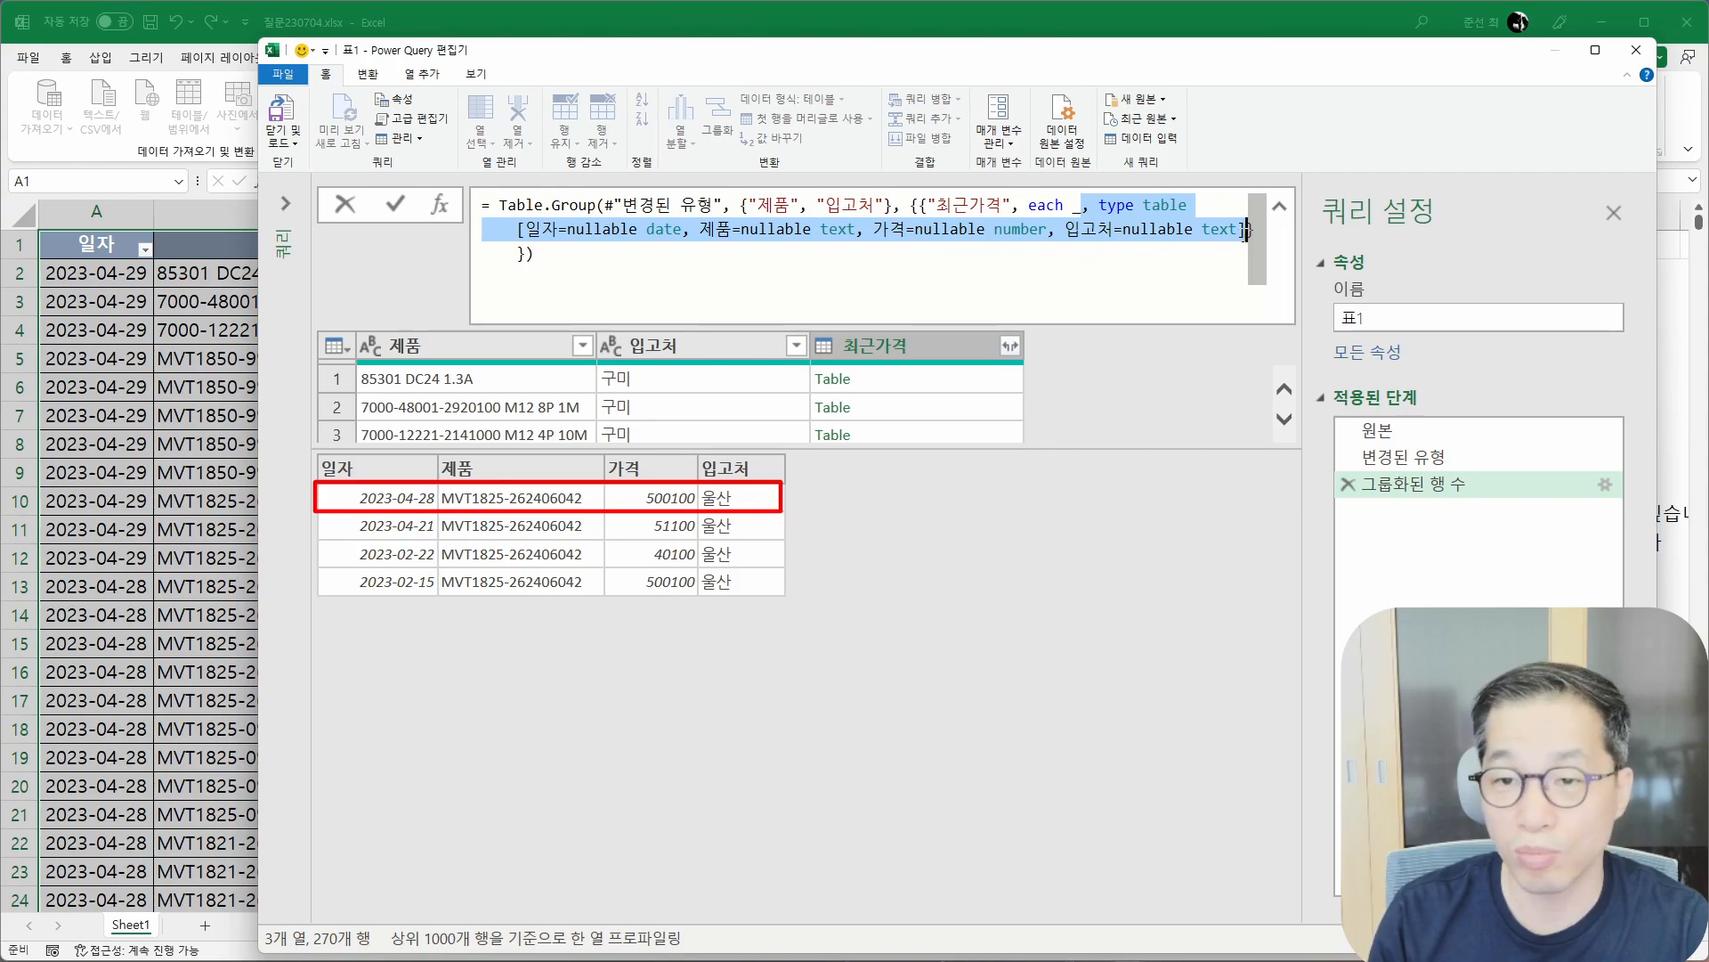
{"action": "key", "text": "Delete"}
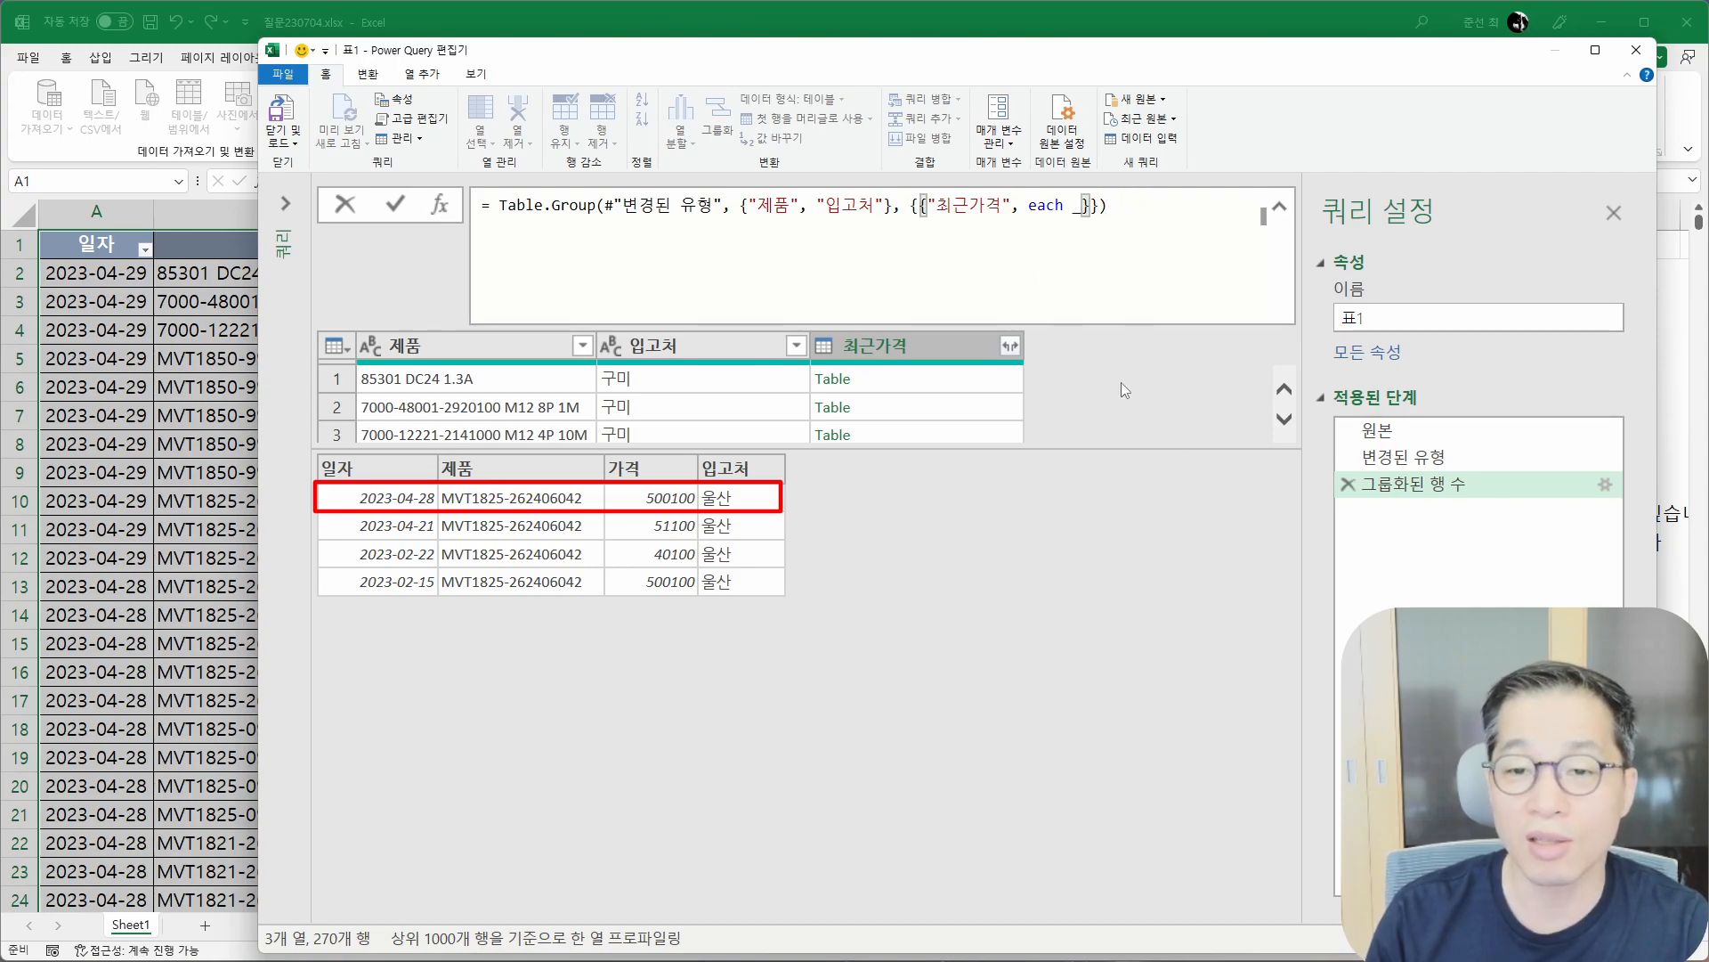
{"action": "key", "text": "Return"}
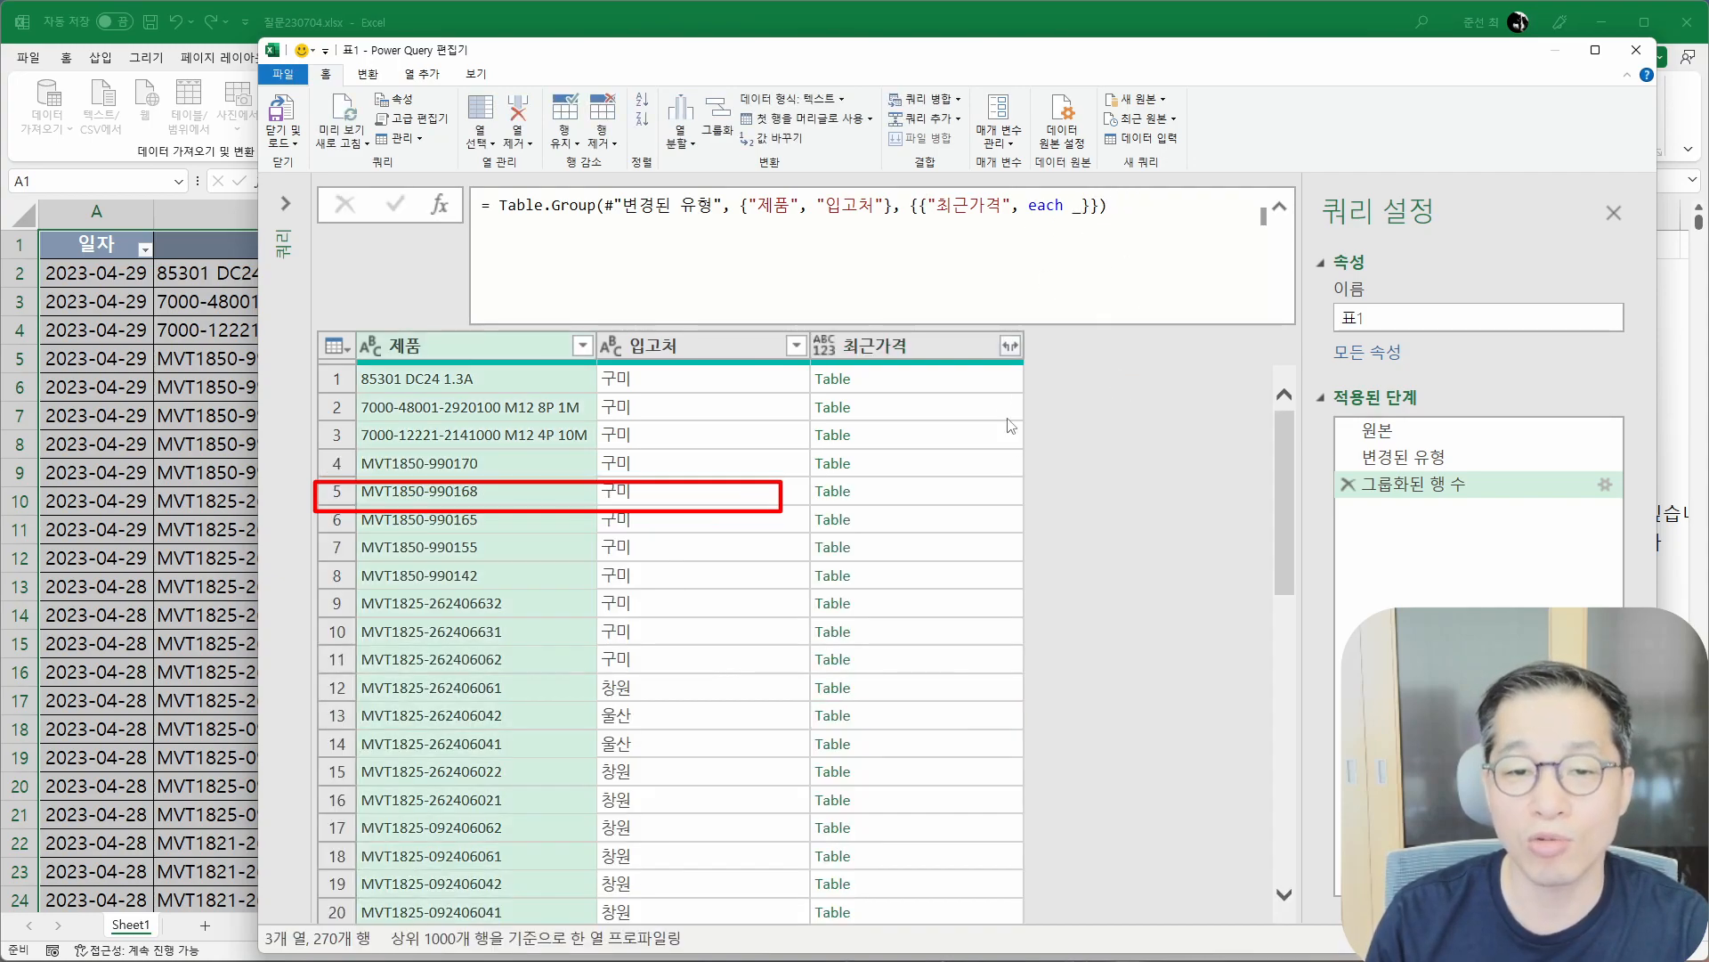
{"action": "left_click", "coordinate": [960, 378]}
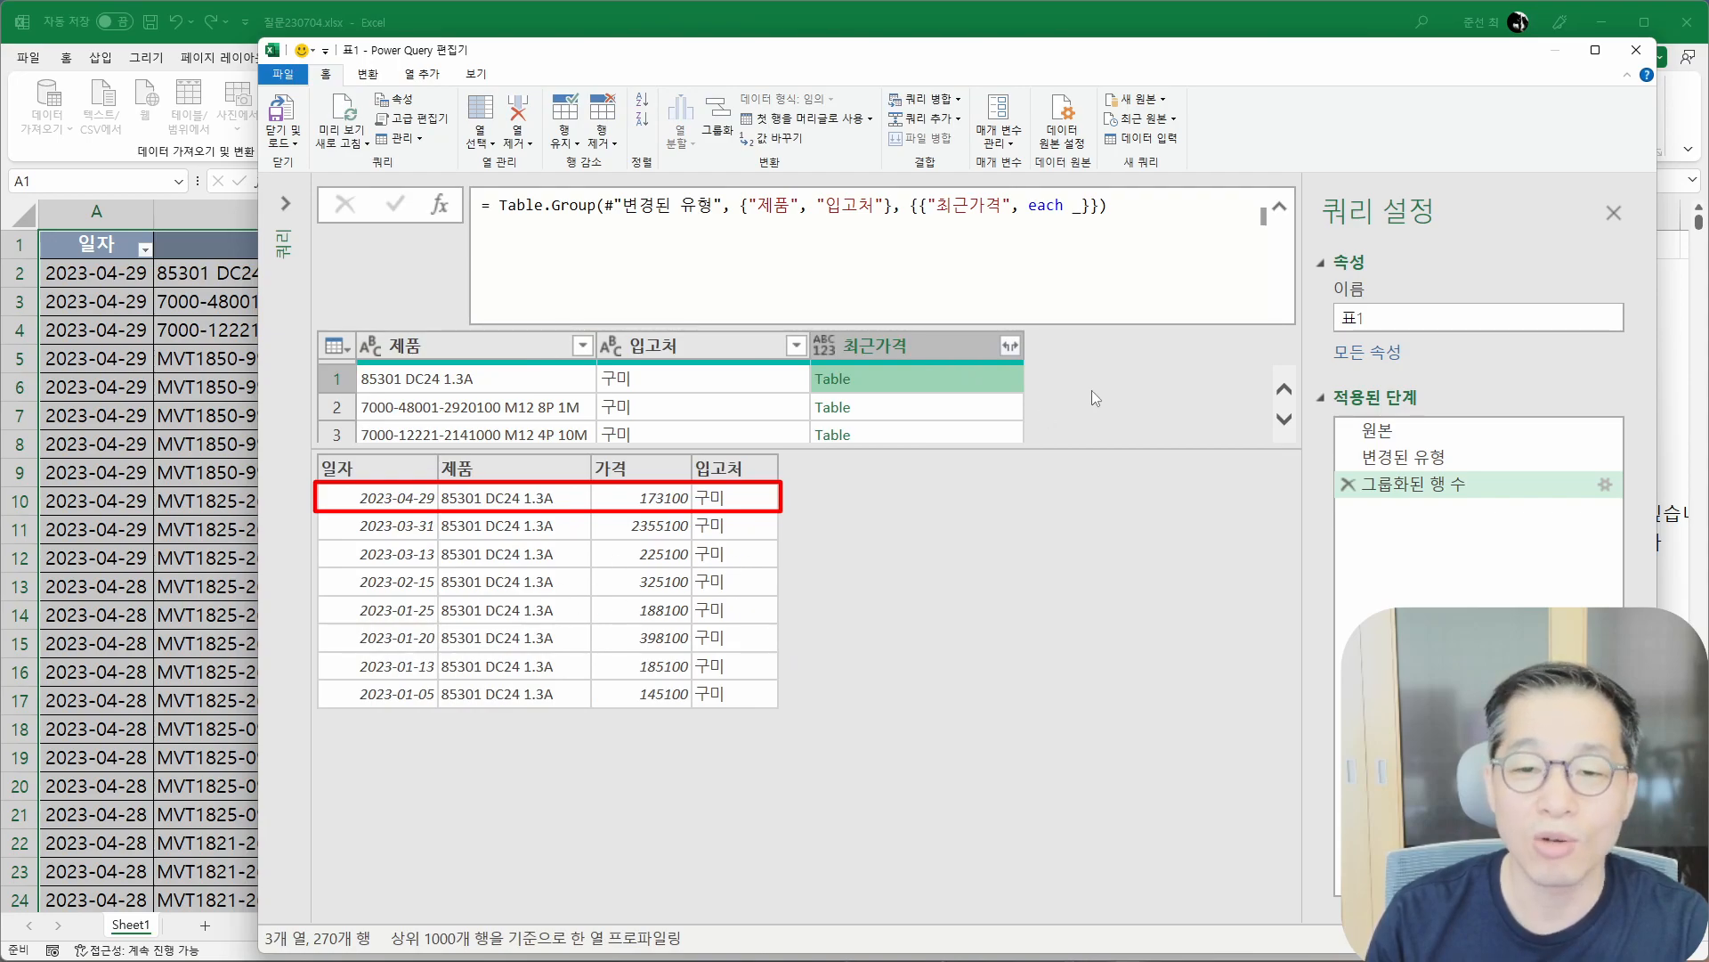
{"action": "left_click", "coordinate": [1020, 410]}
{"action": "left_click", "coordinate": [941, 436]}
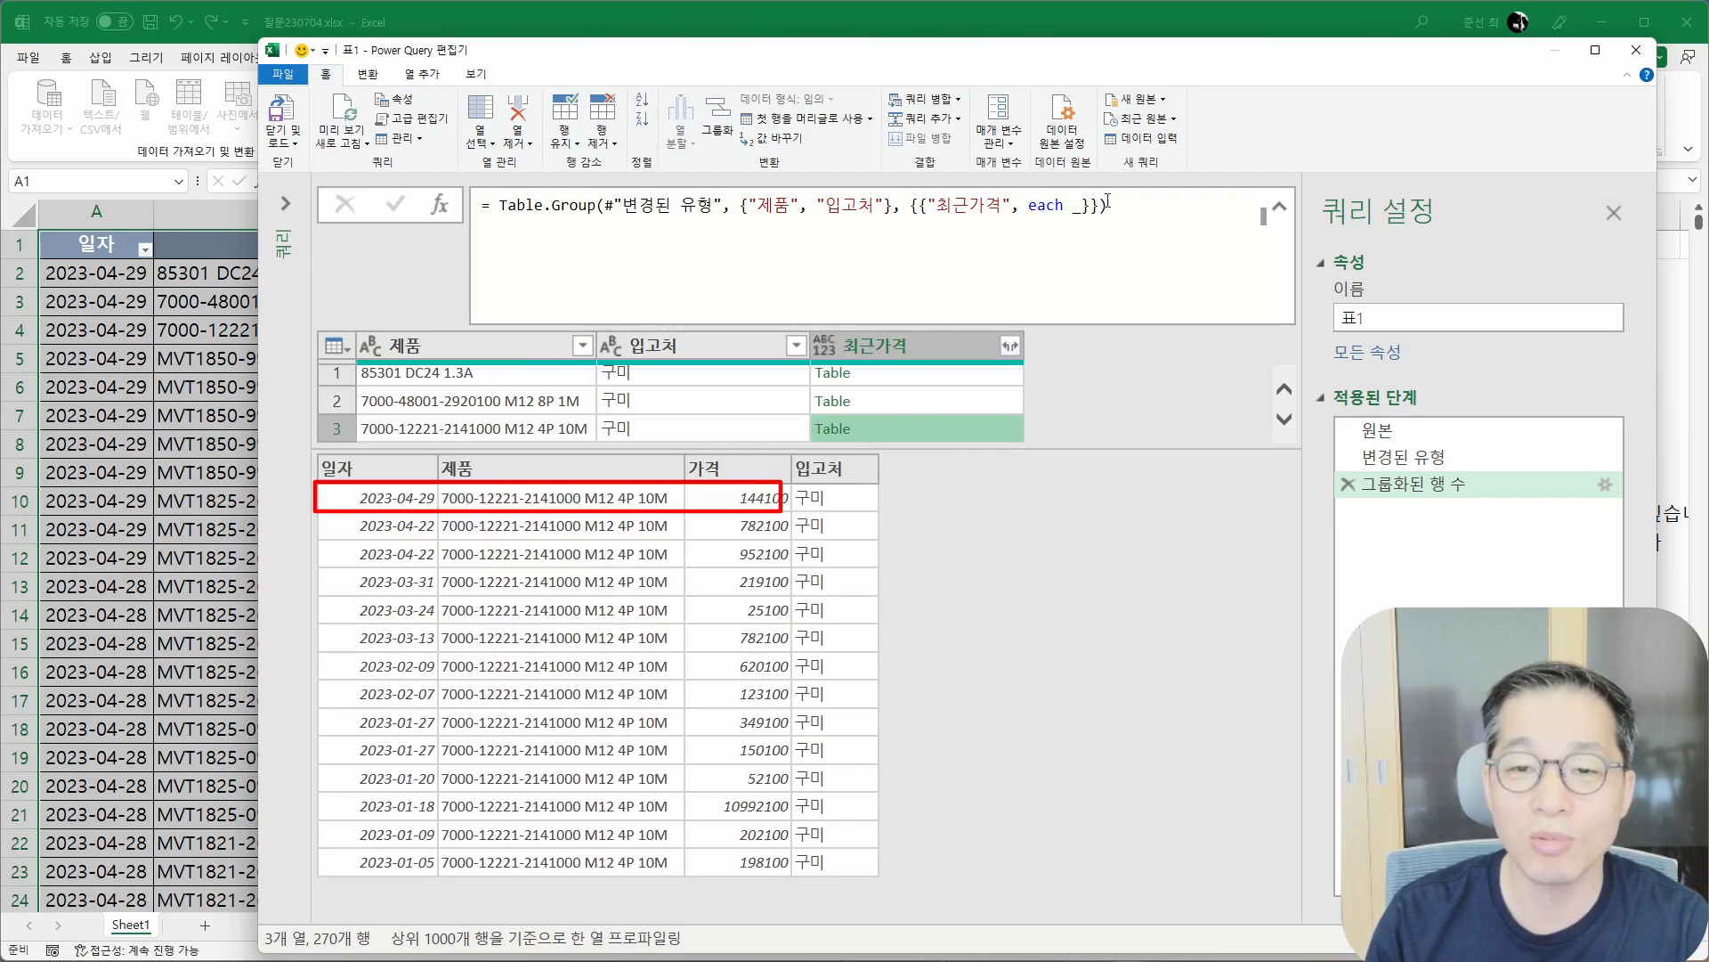
Change the 최근가격 aggregation in the formula to each Table.First(_), and preview the records of the first three groups.
{"action": "left_click", "coordinate": [1077, 204]}
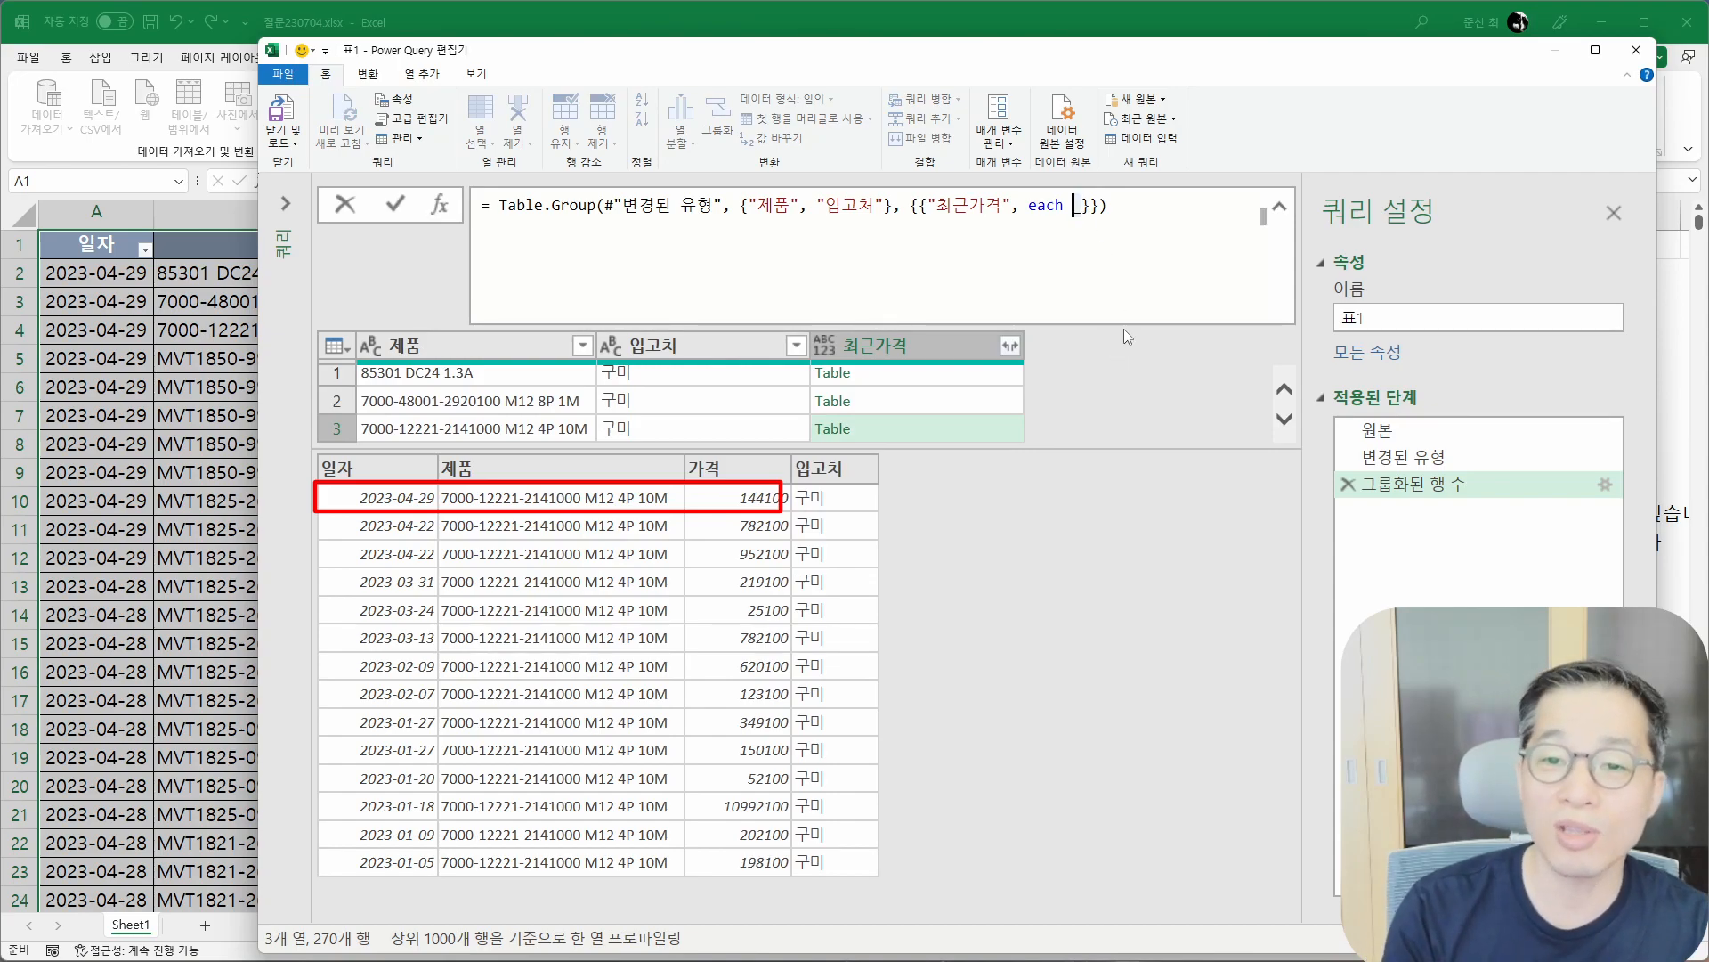
{"action": "type", "text": "Table."}
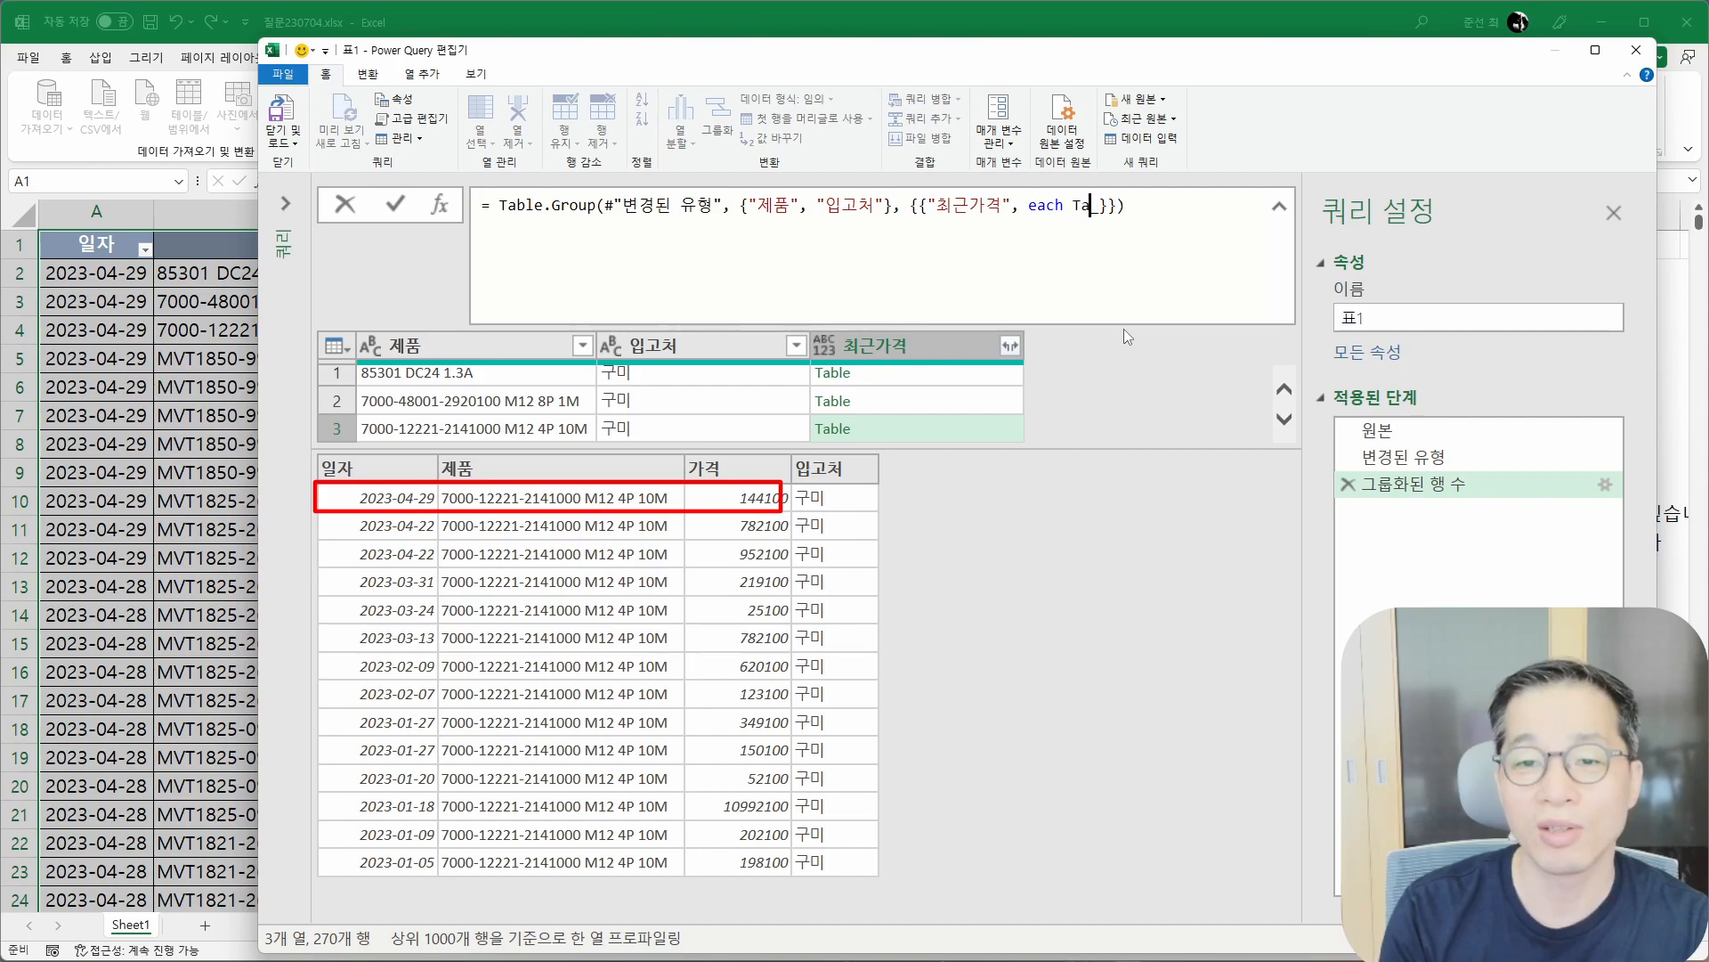
{"action": "type", "text": "First"}
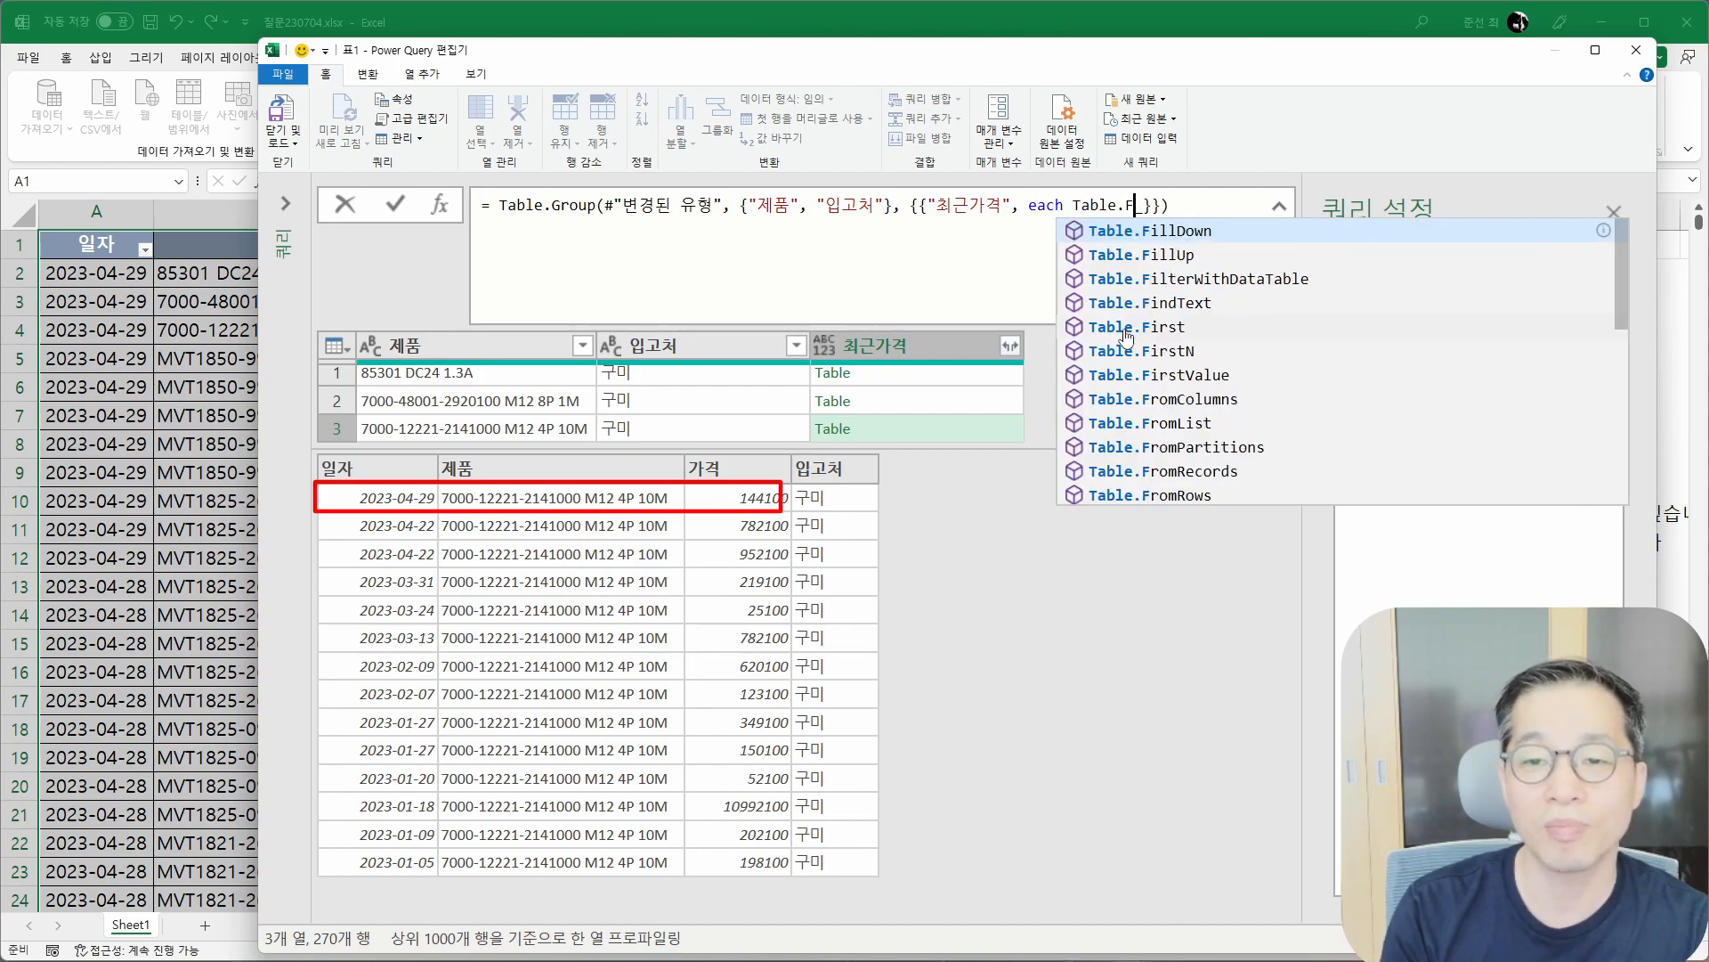
{"action": "type", "text": "(_)"}
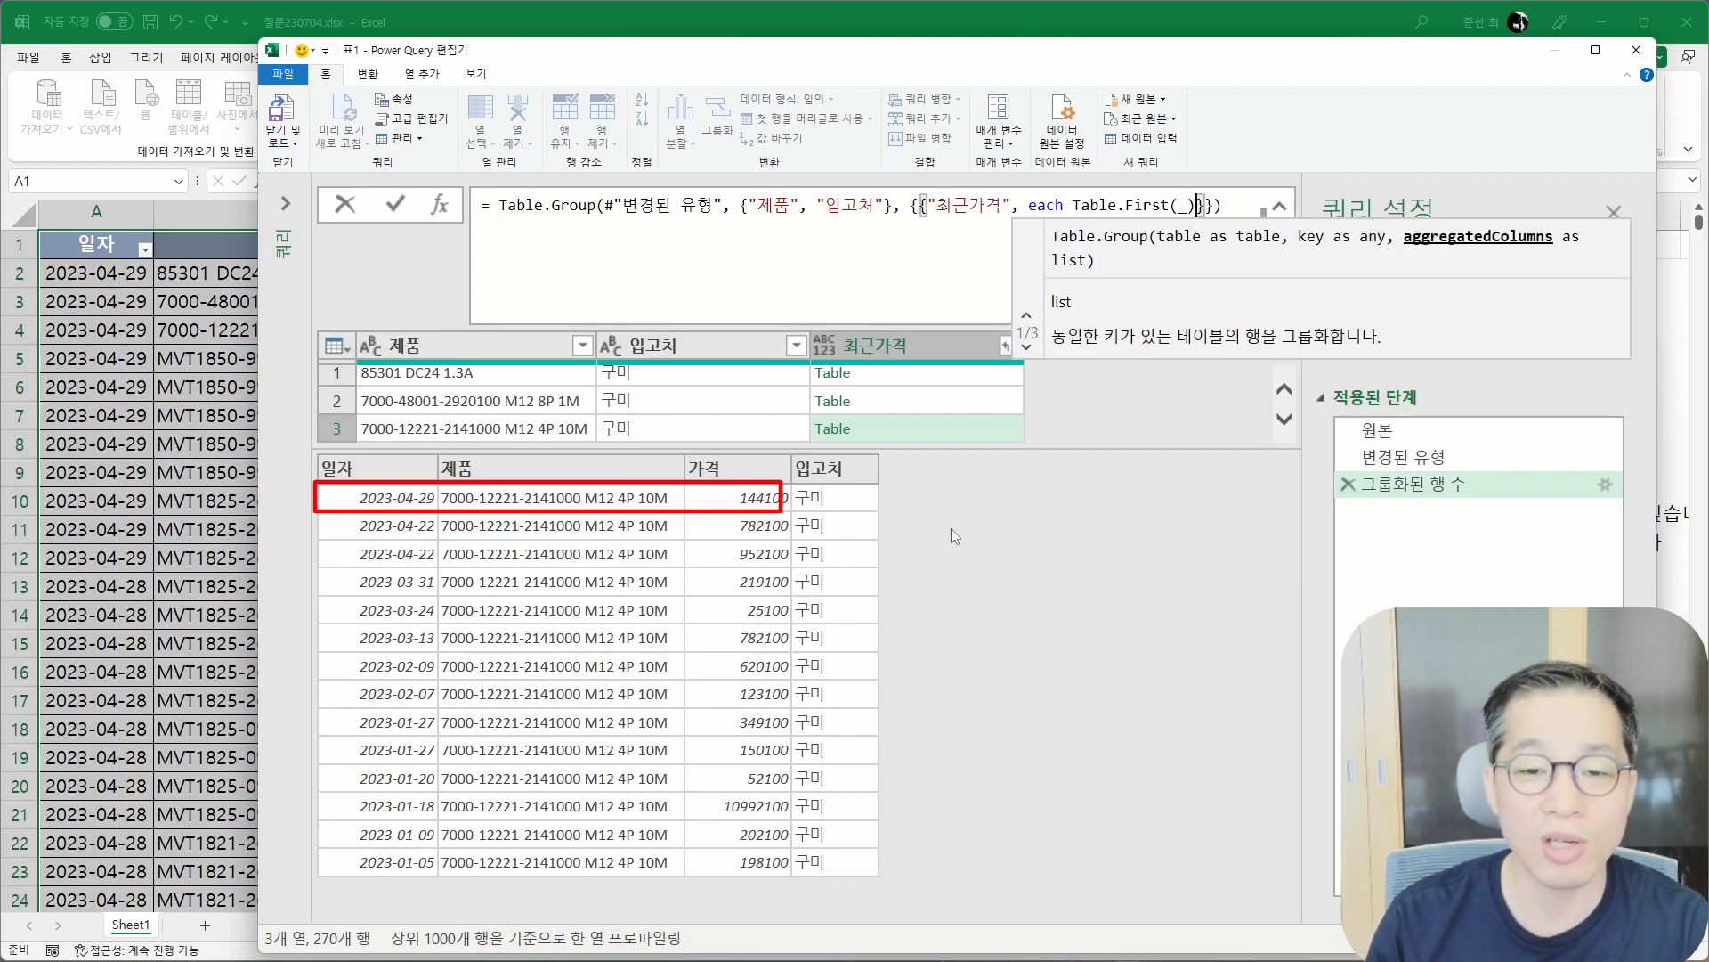
{"action": "key", "text": "Return"}
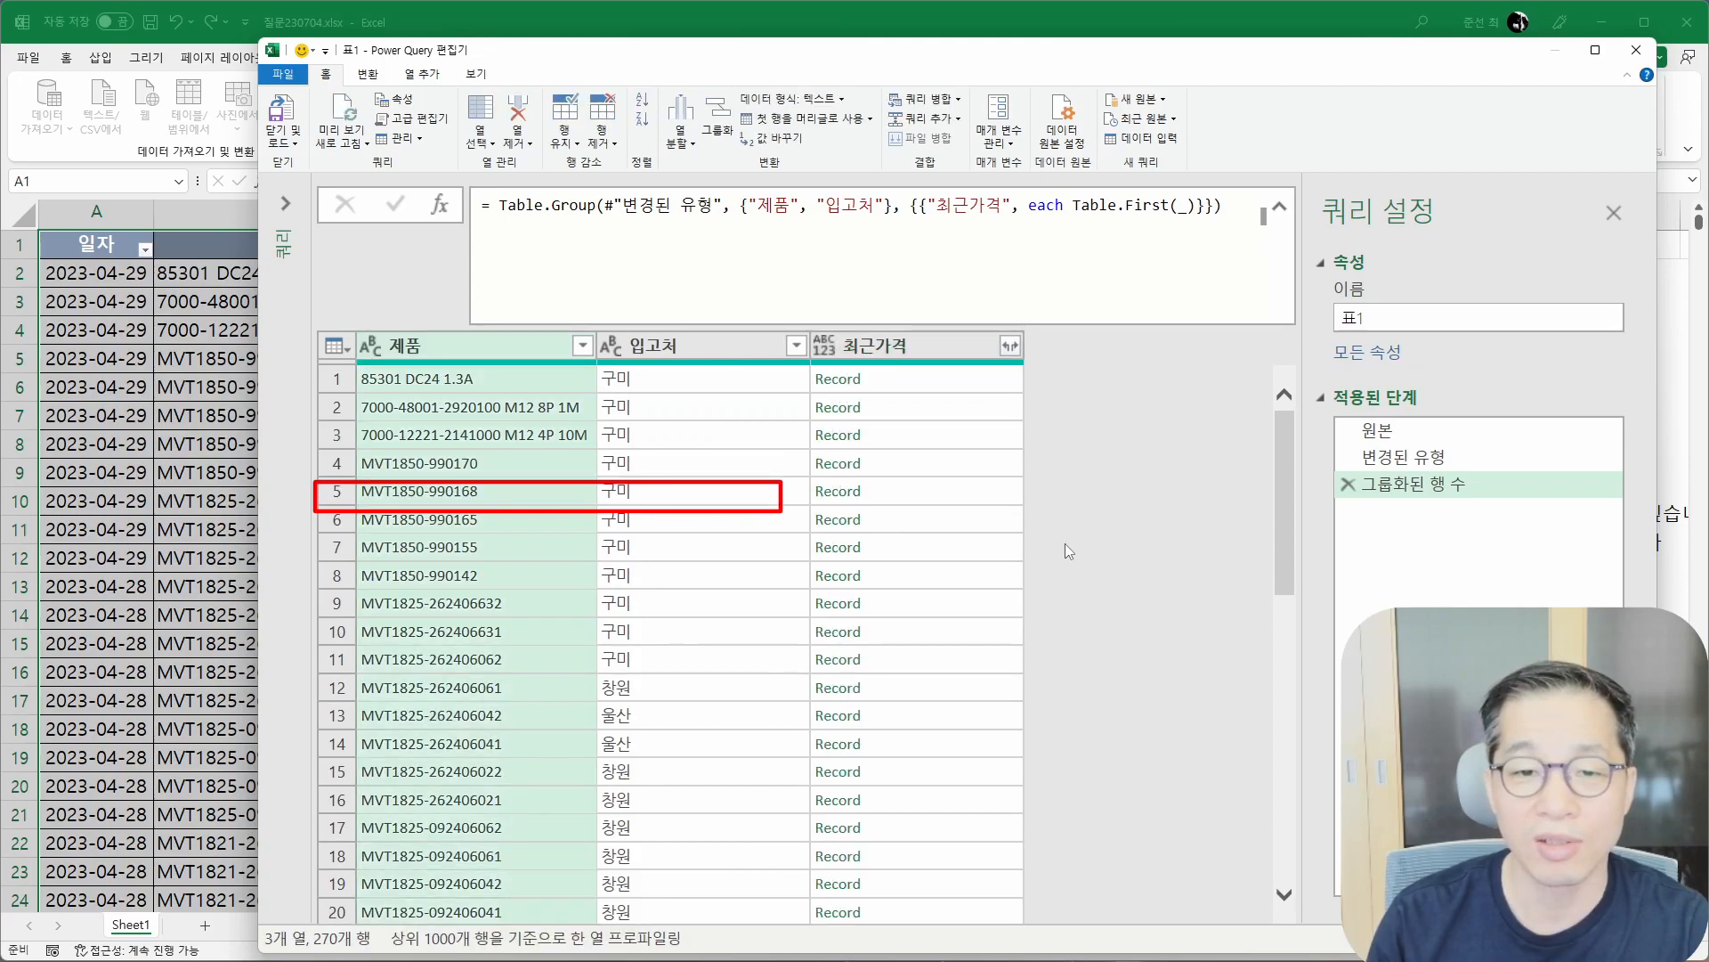
{"action": "left_click", "coordinate": [983, 377]}
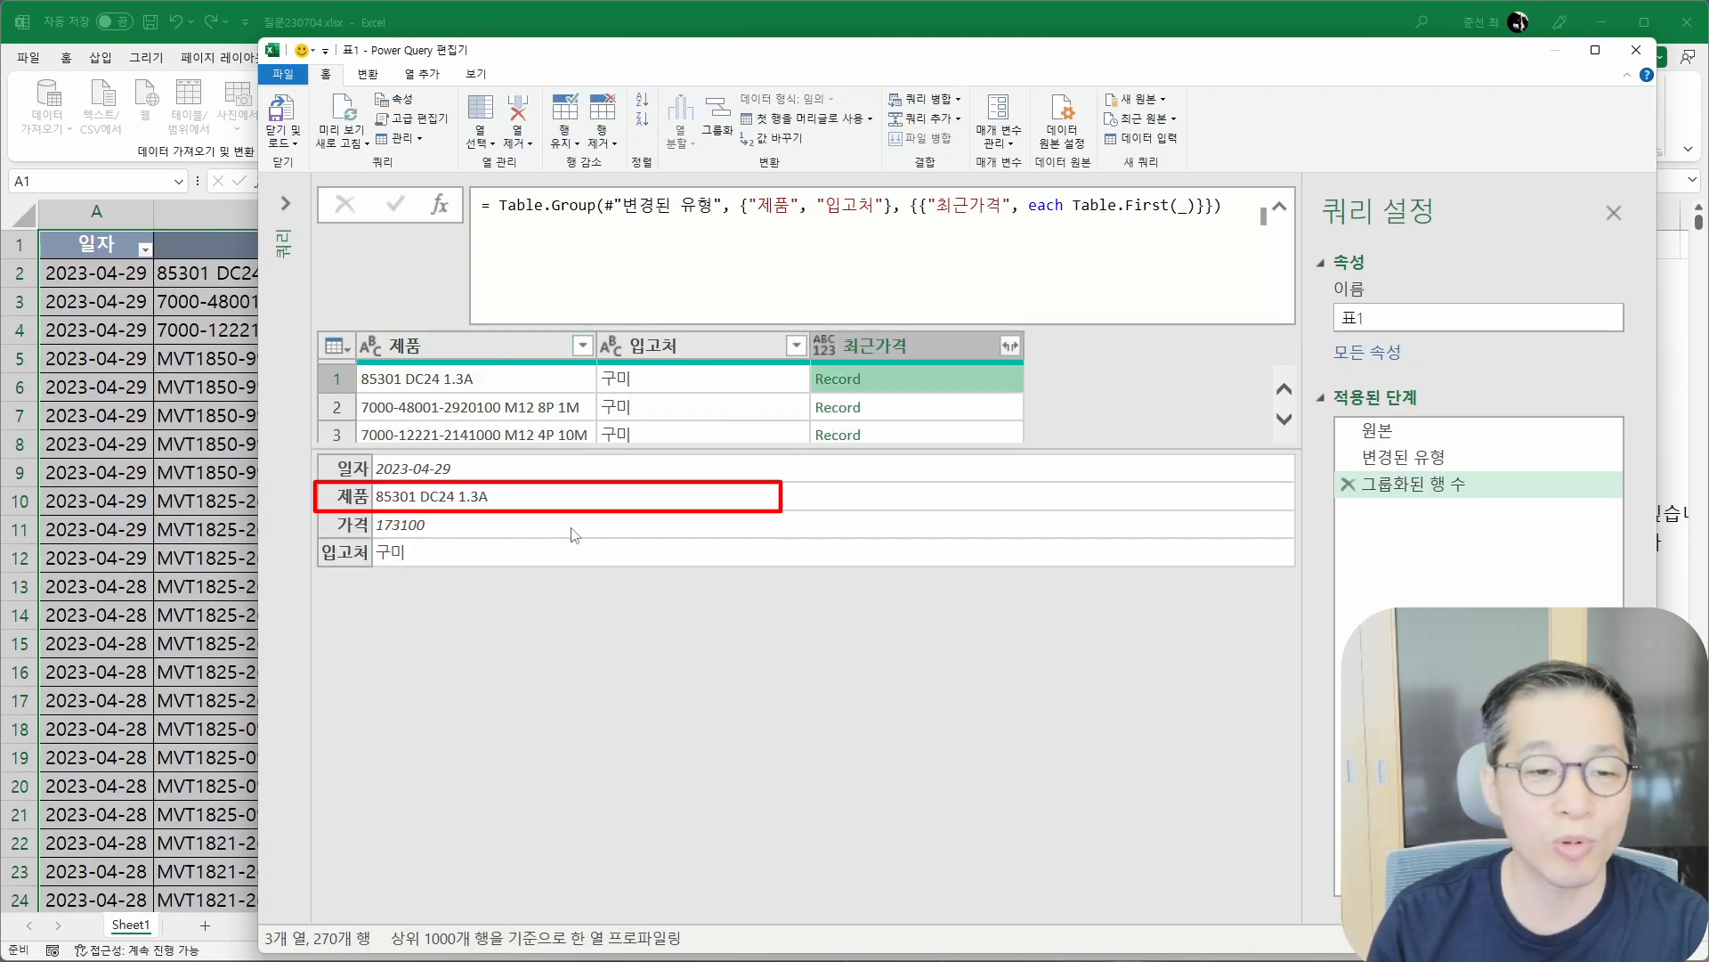
{"action": "left_click", "coordinate": [952, 407]}
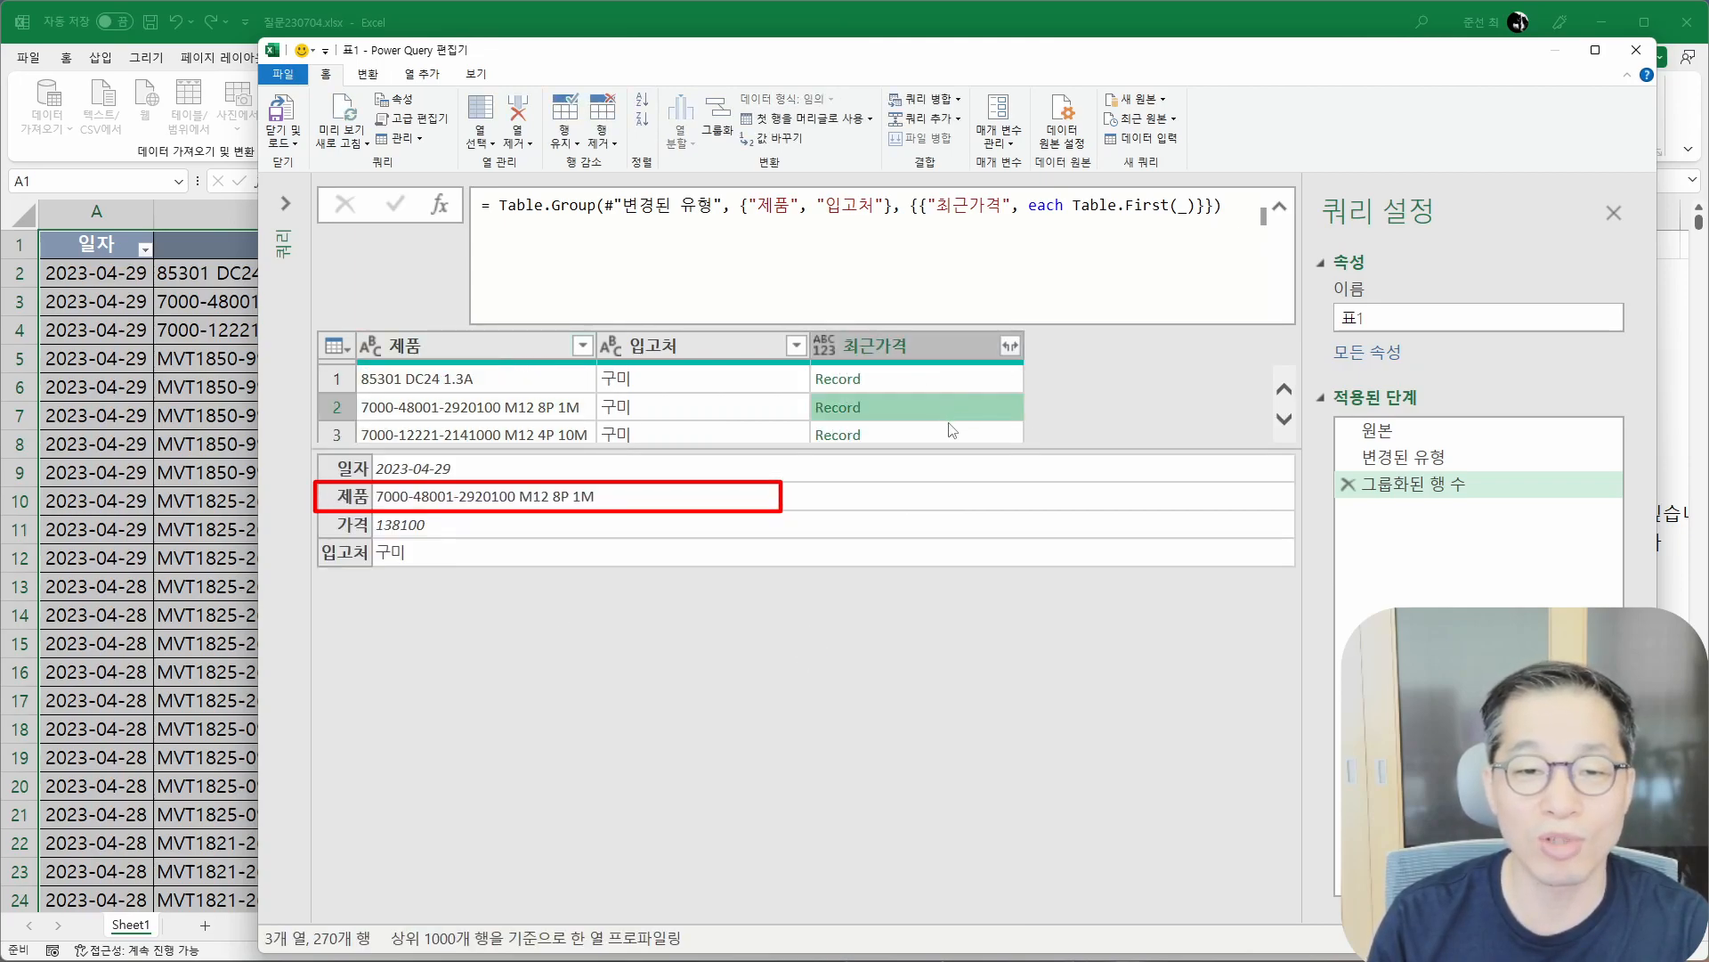
{"action": "left_click", "coordinate": [949, 431]}
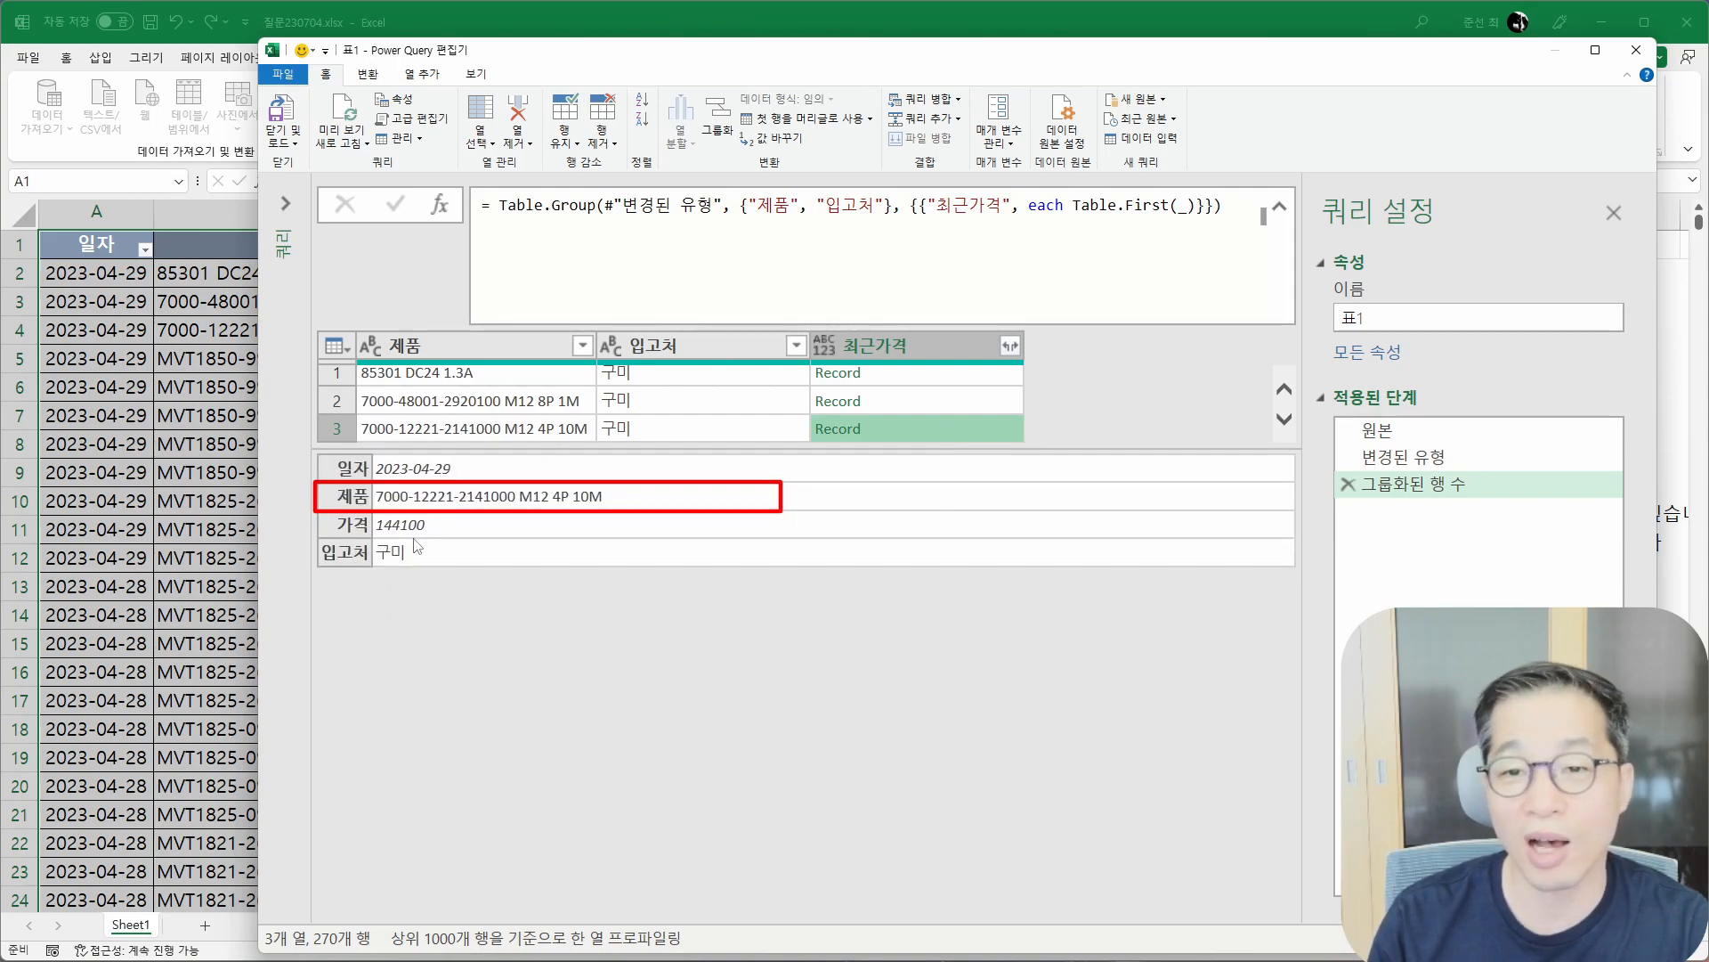
Append [가격] after Table.First(_) in the Table.Group formula so the 최근가격 column returns only the first row's price.
{"action": "left_click", "coordinate": [1189, 211]}
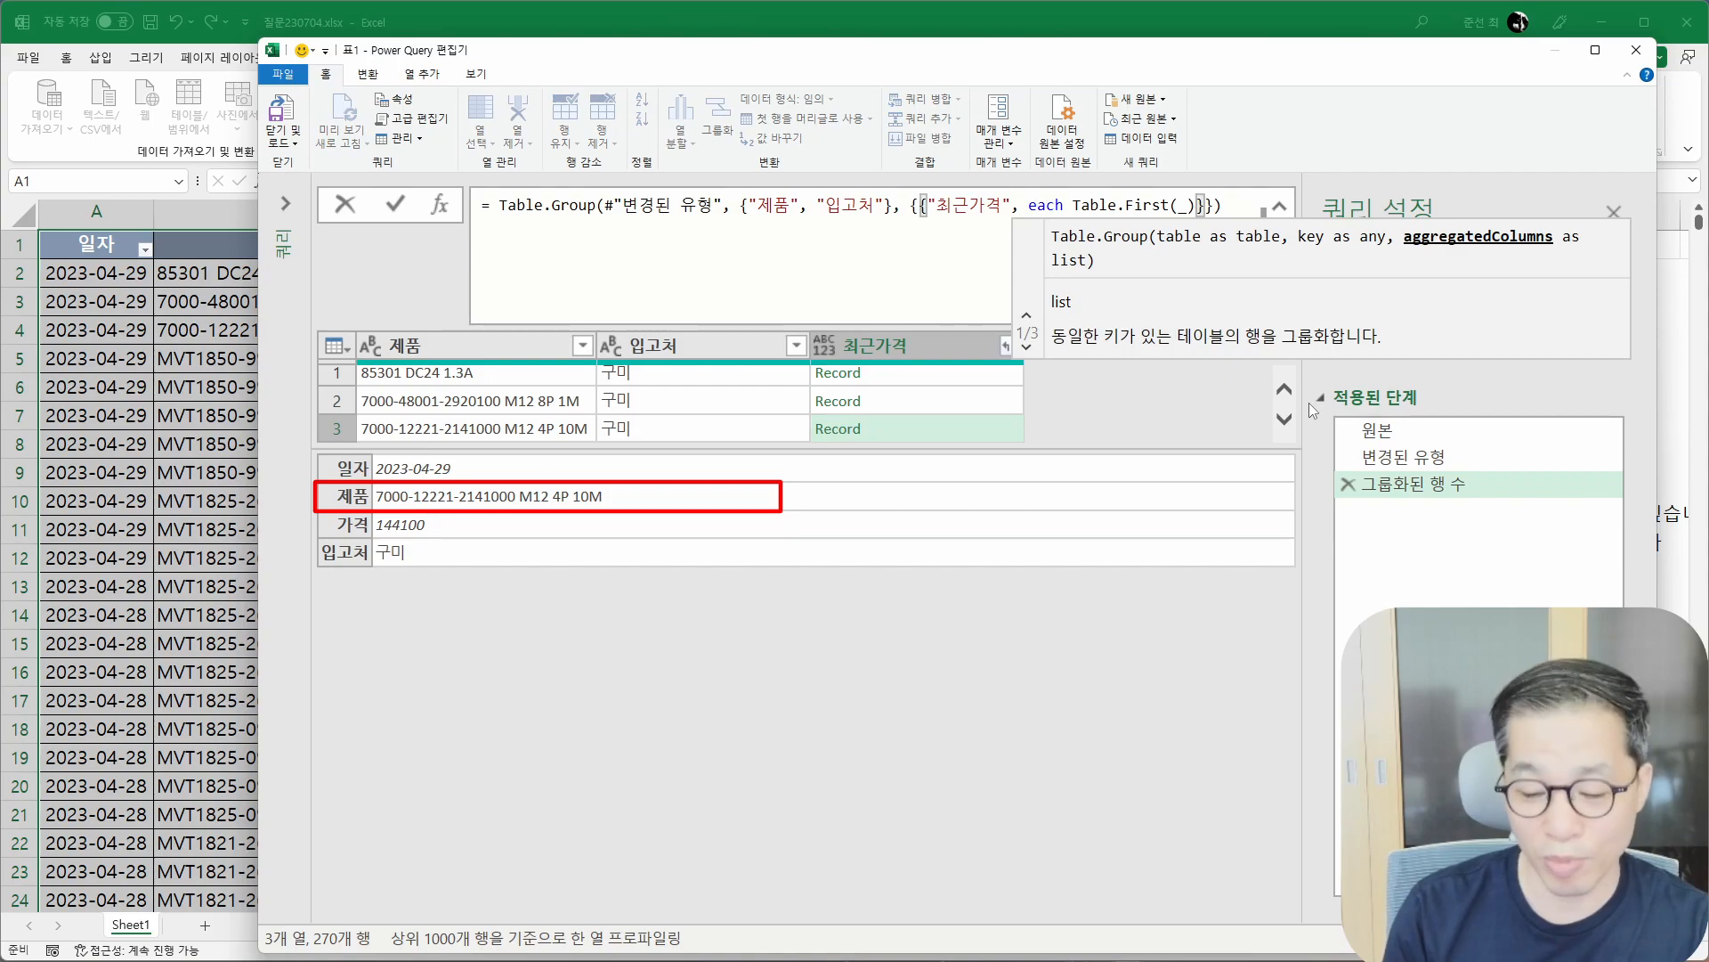
{"action": "type", "text": "[rk"}
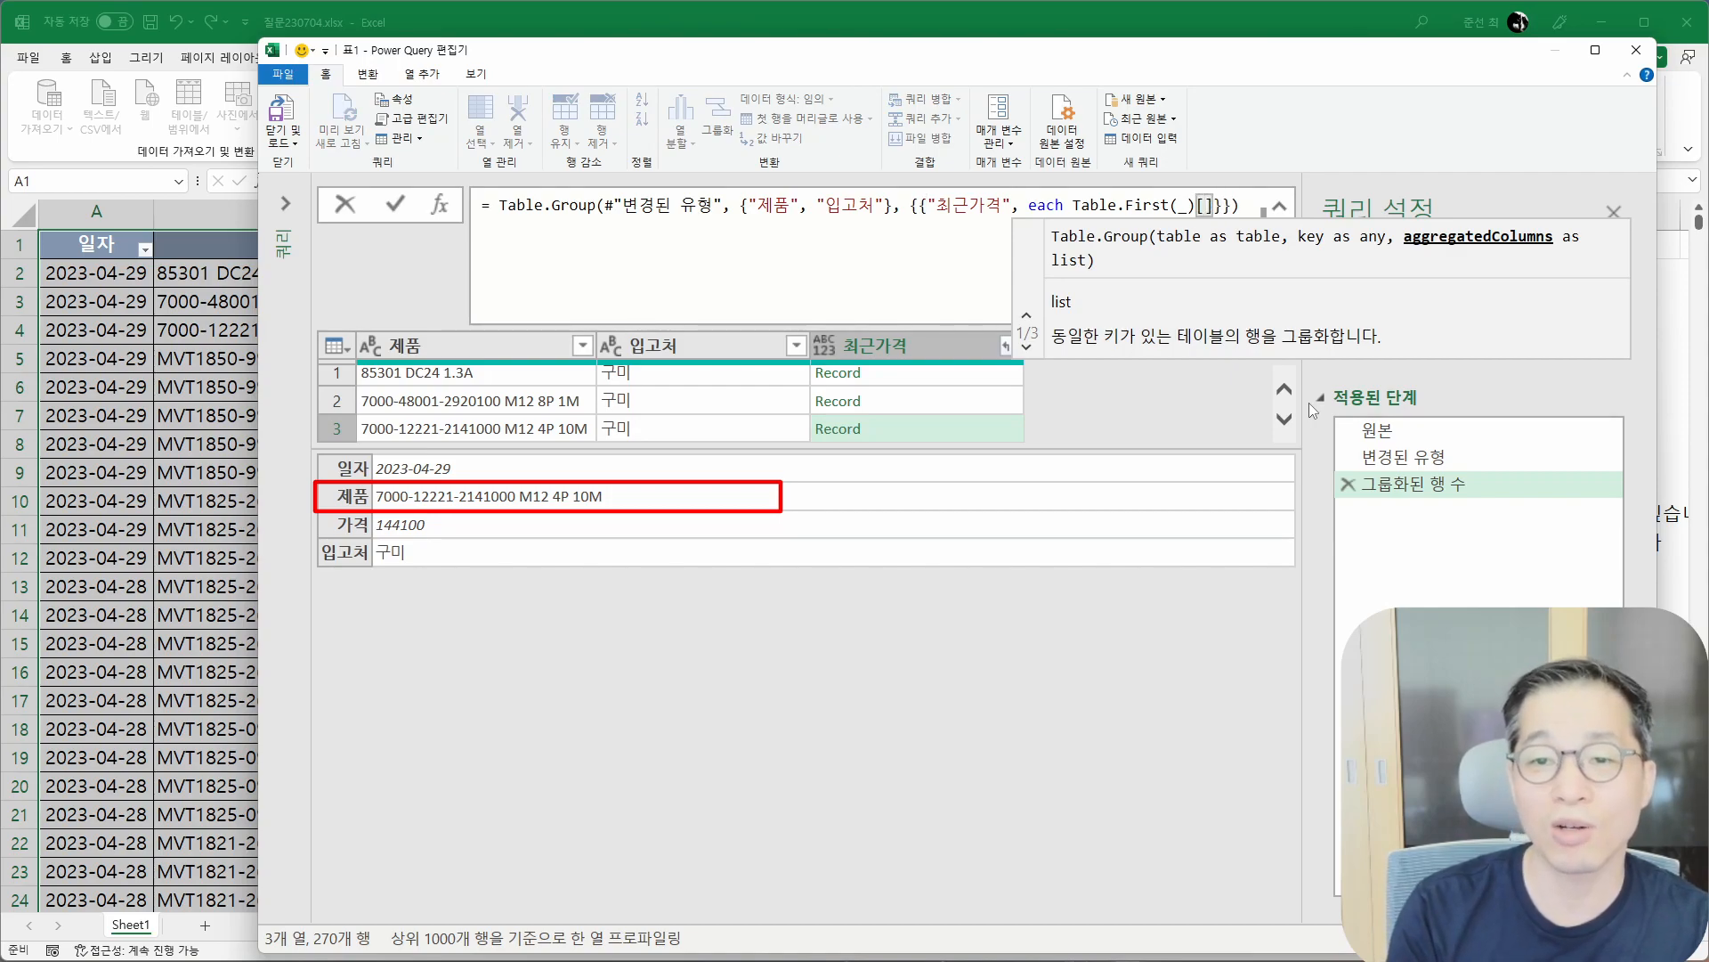
{"action": "key", "text": "BackSpace"}
{"action": "key", "text": "BackSpace"}
{"action": "key", "text": "Hangul"}
{"action": "type", "text": "가격"}
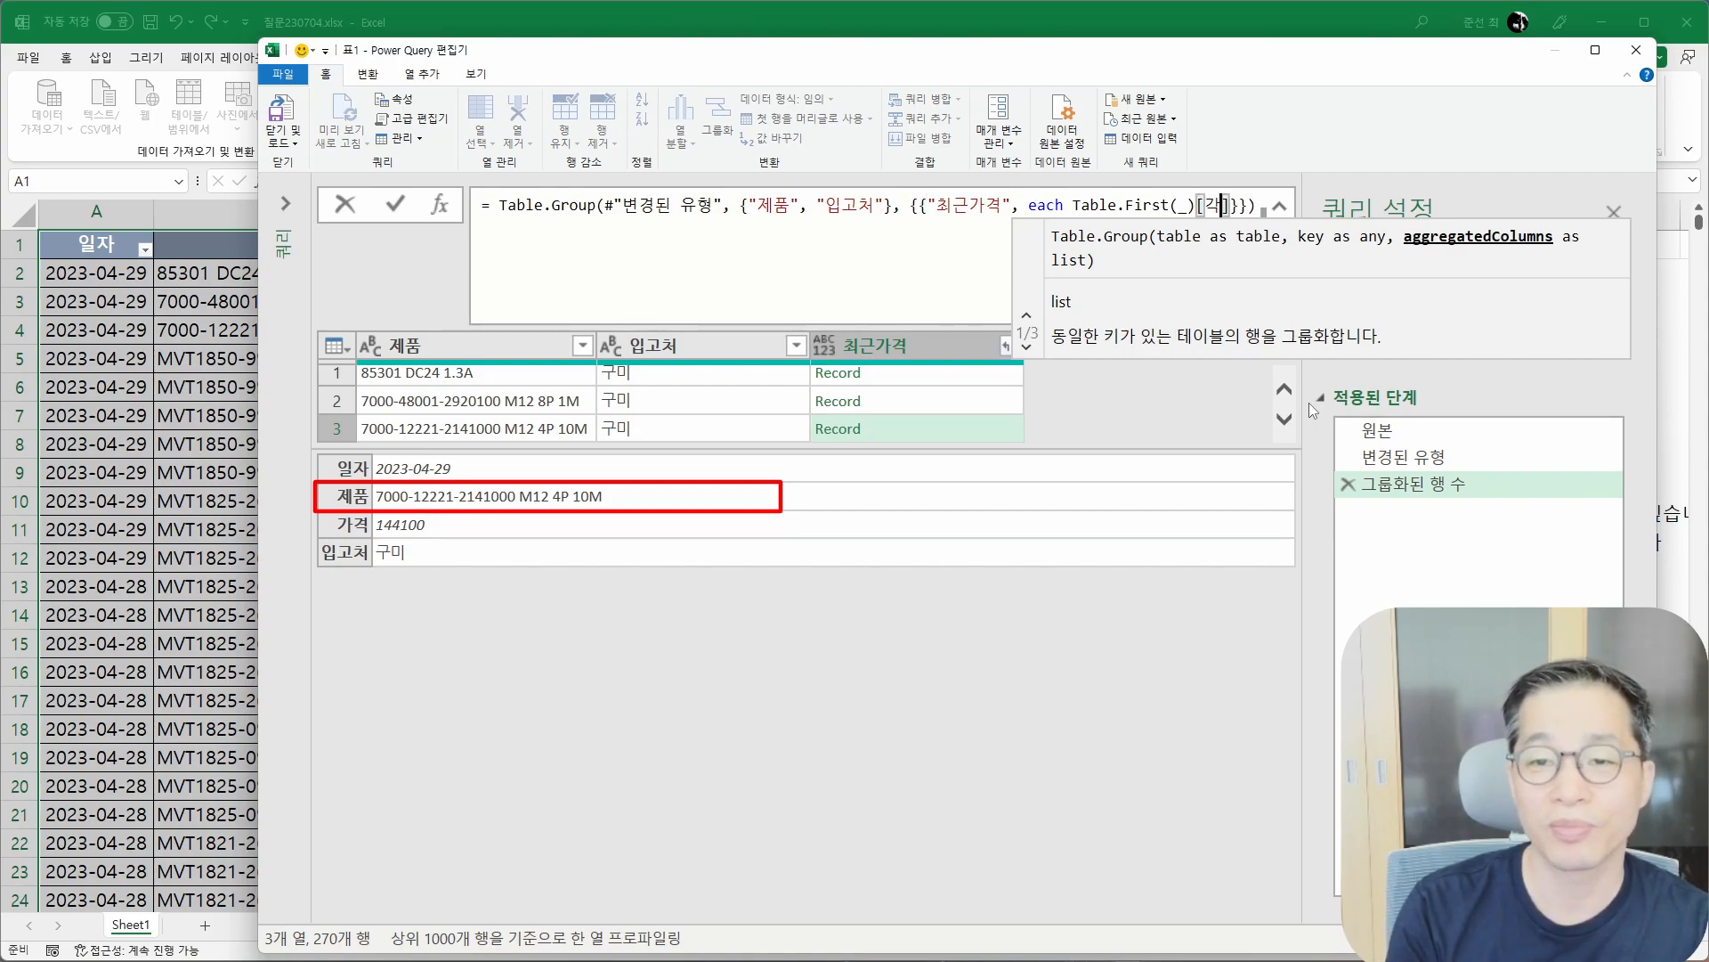
{"action": "key", "text": "End"}
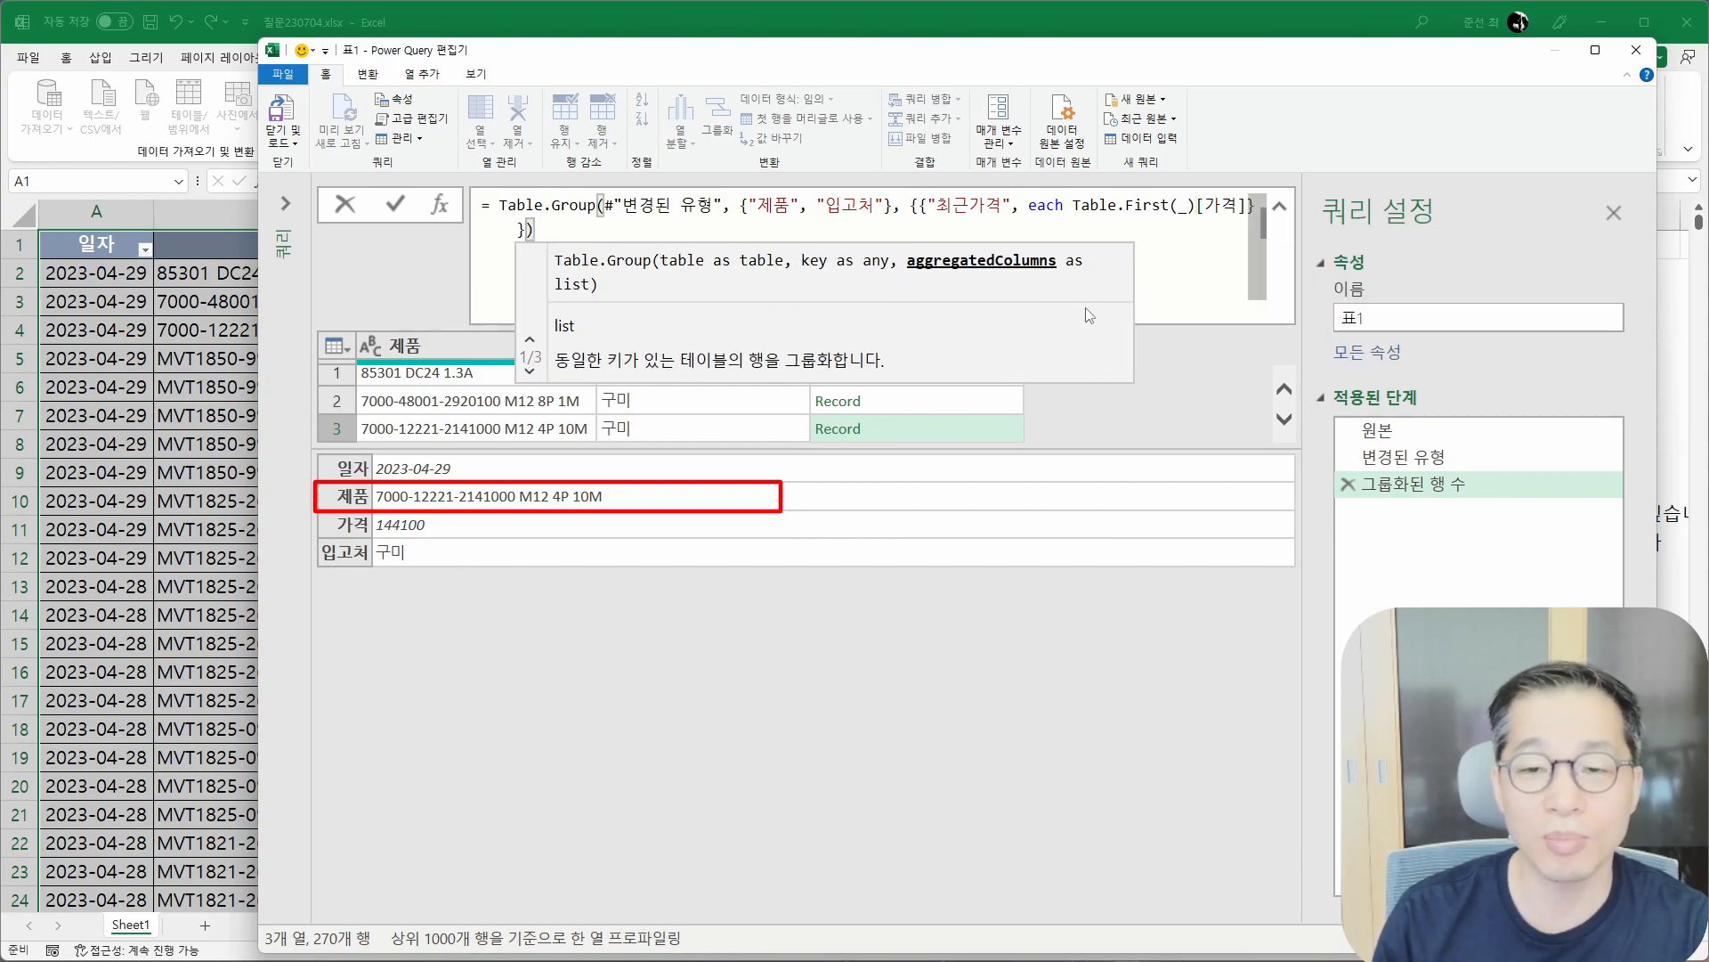
{"action": "key", "text": "Return"}
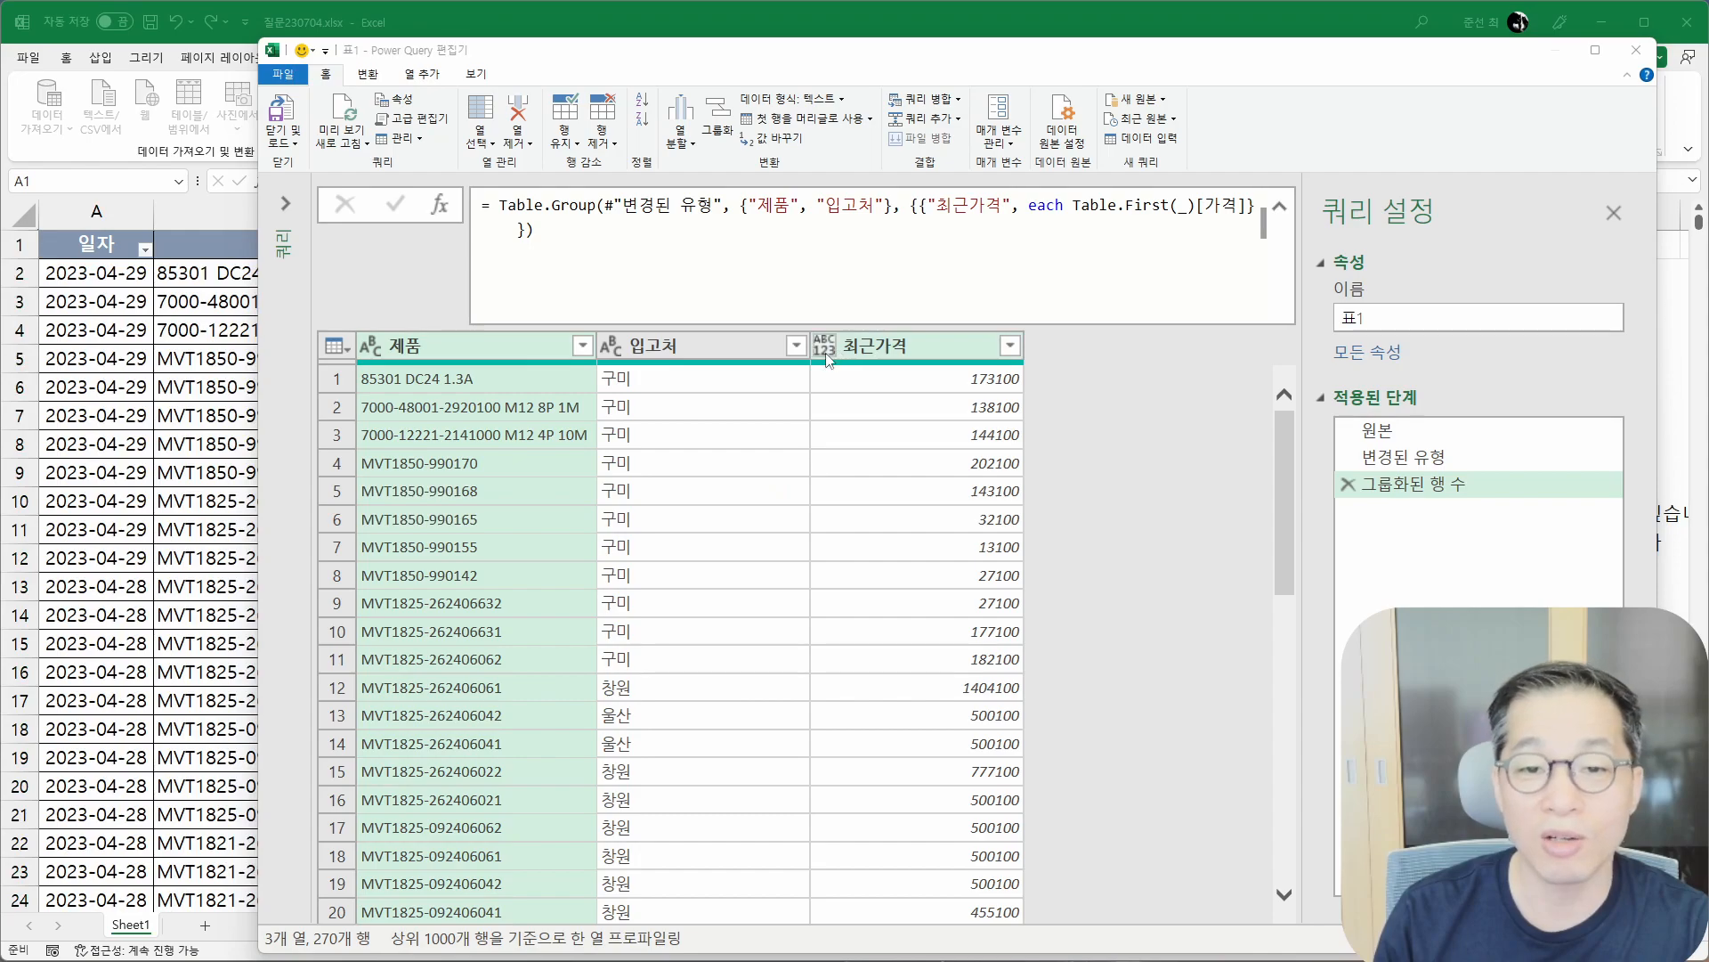
Add "type number" as the 최근가격 column's data type after [가격] in the Table.Group formula, and check the available column types.
{"action": "left_click", "coordinate": [826, 348]}
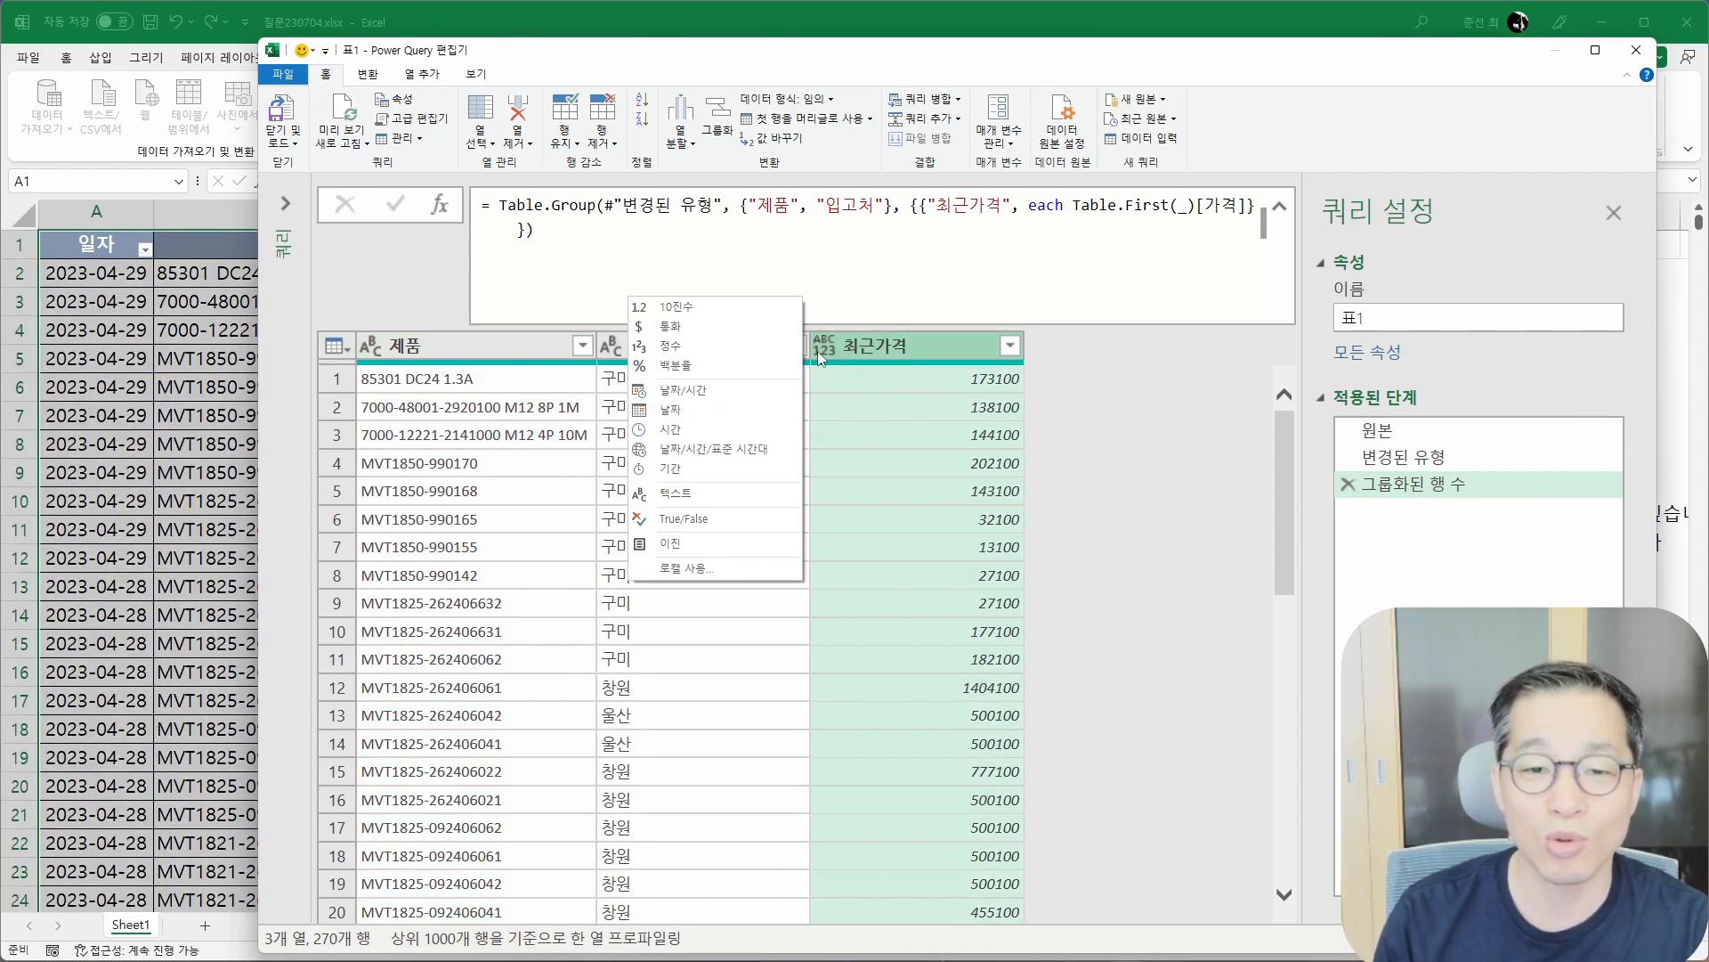
{"action": "left_click", "coordinate": [1243, 206]}
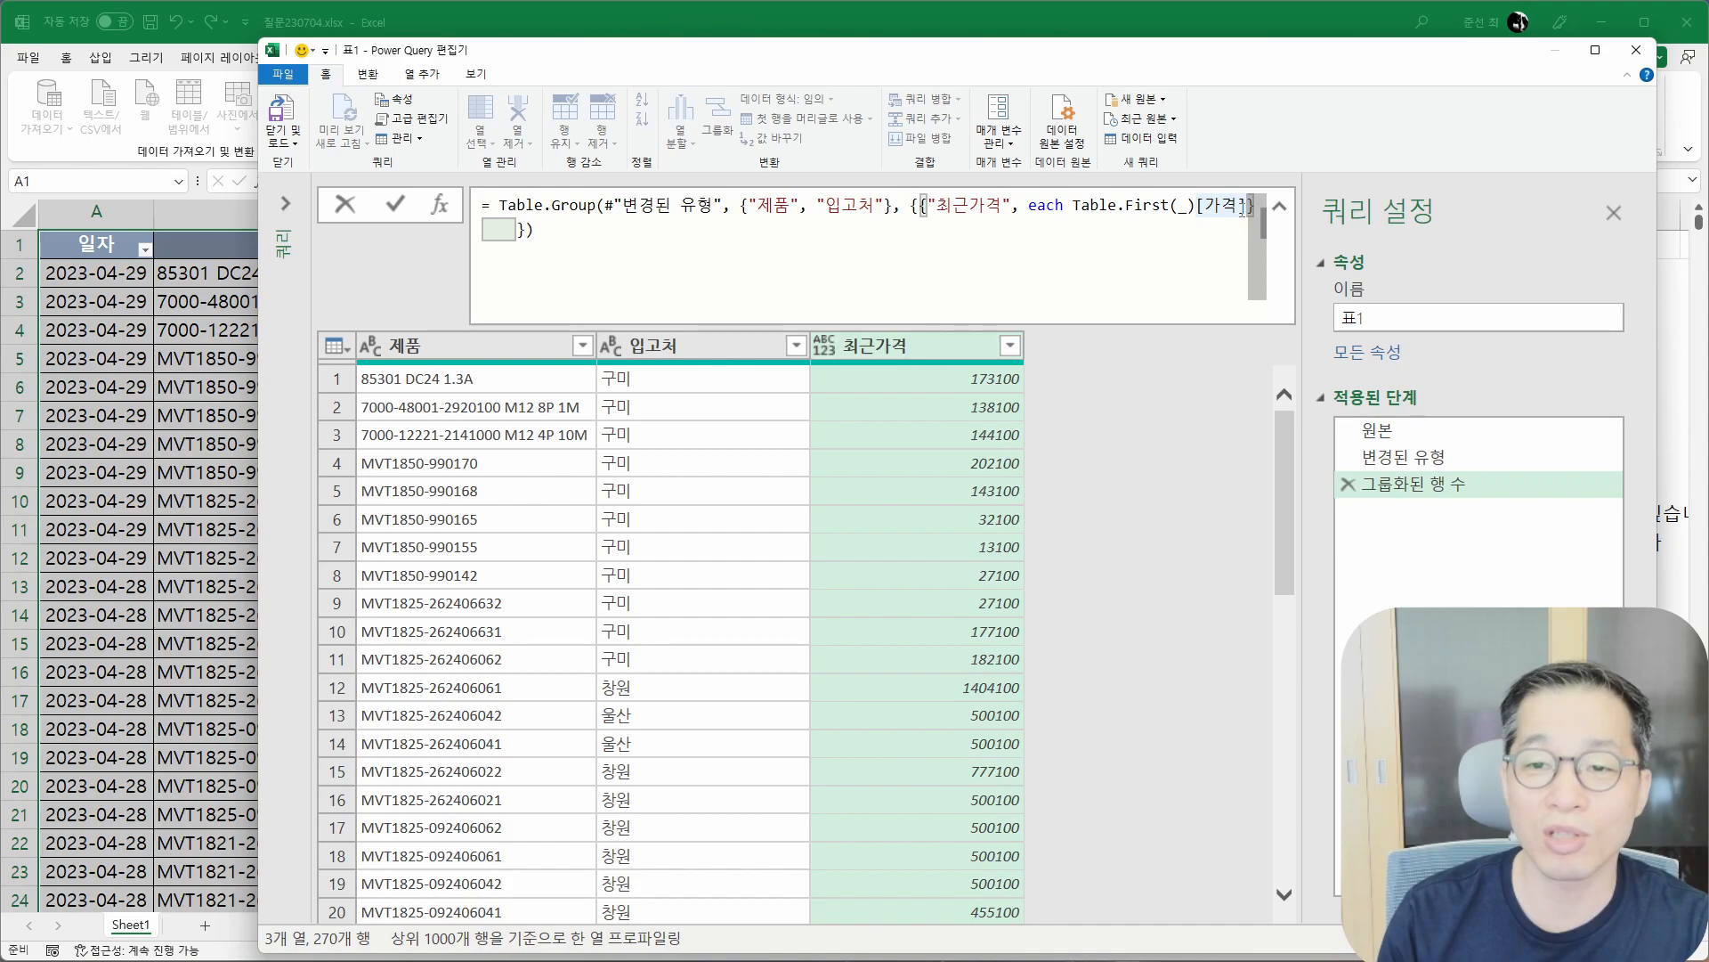
{"action": "type", "text": ","}
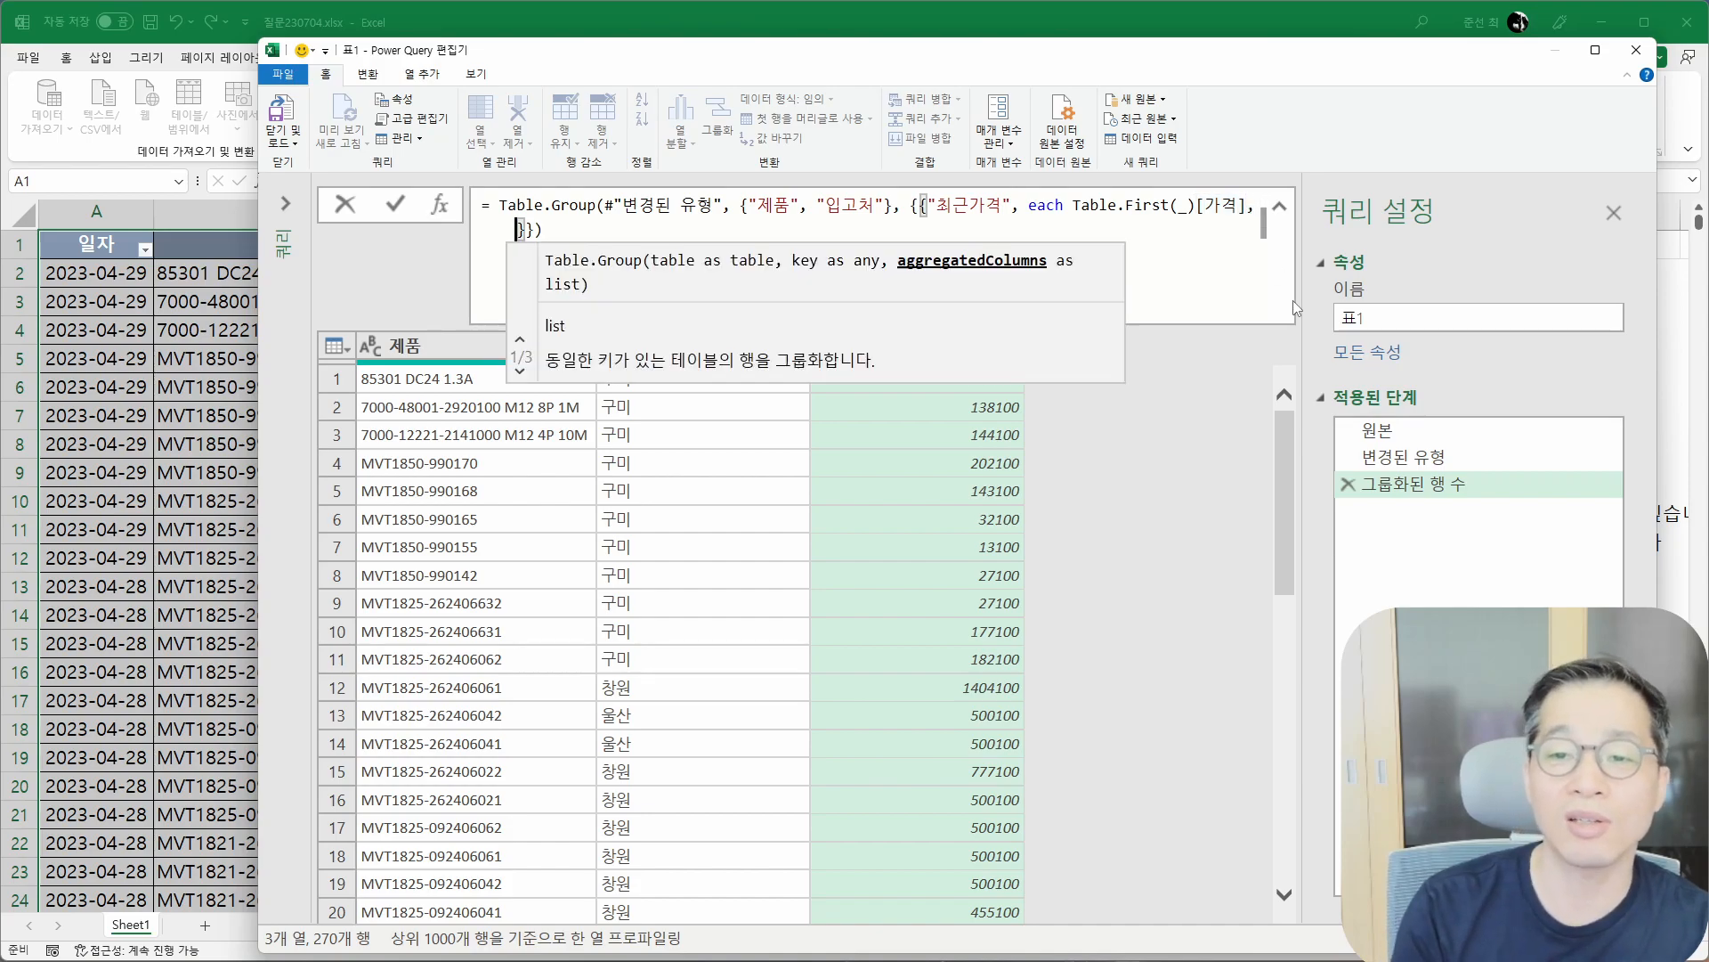
{"action": "type", "text": " type numb"}
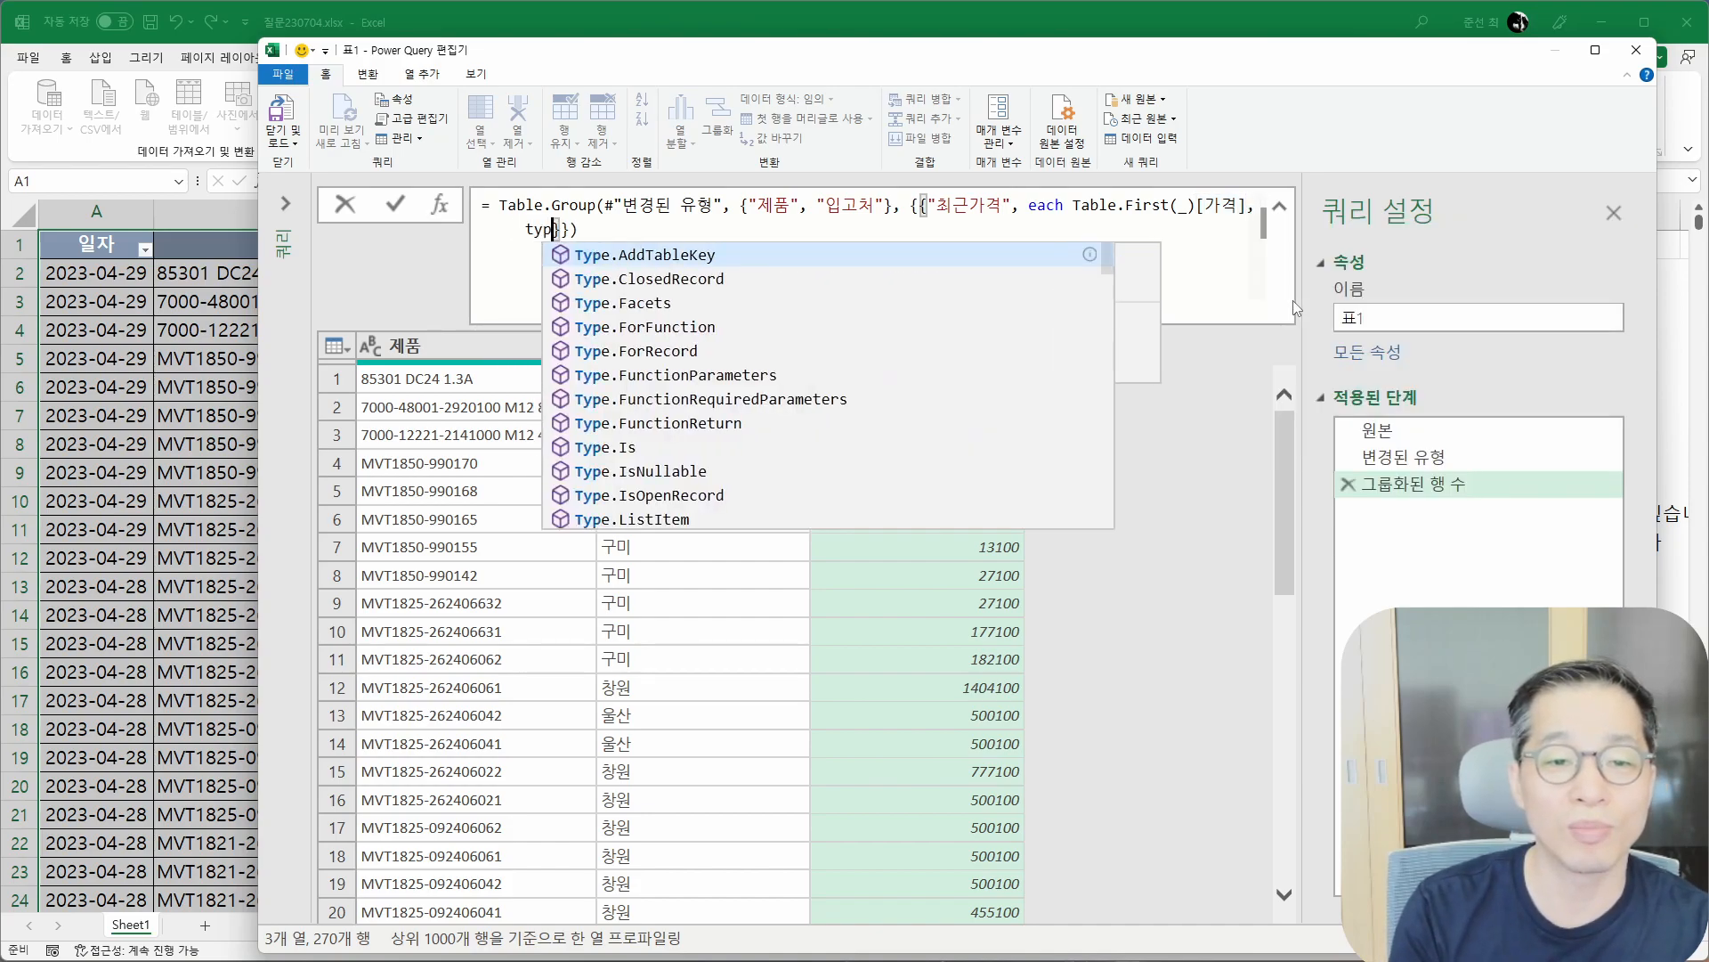
{"action": "type", "text": "er"}
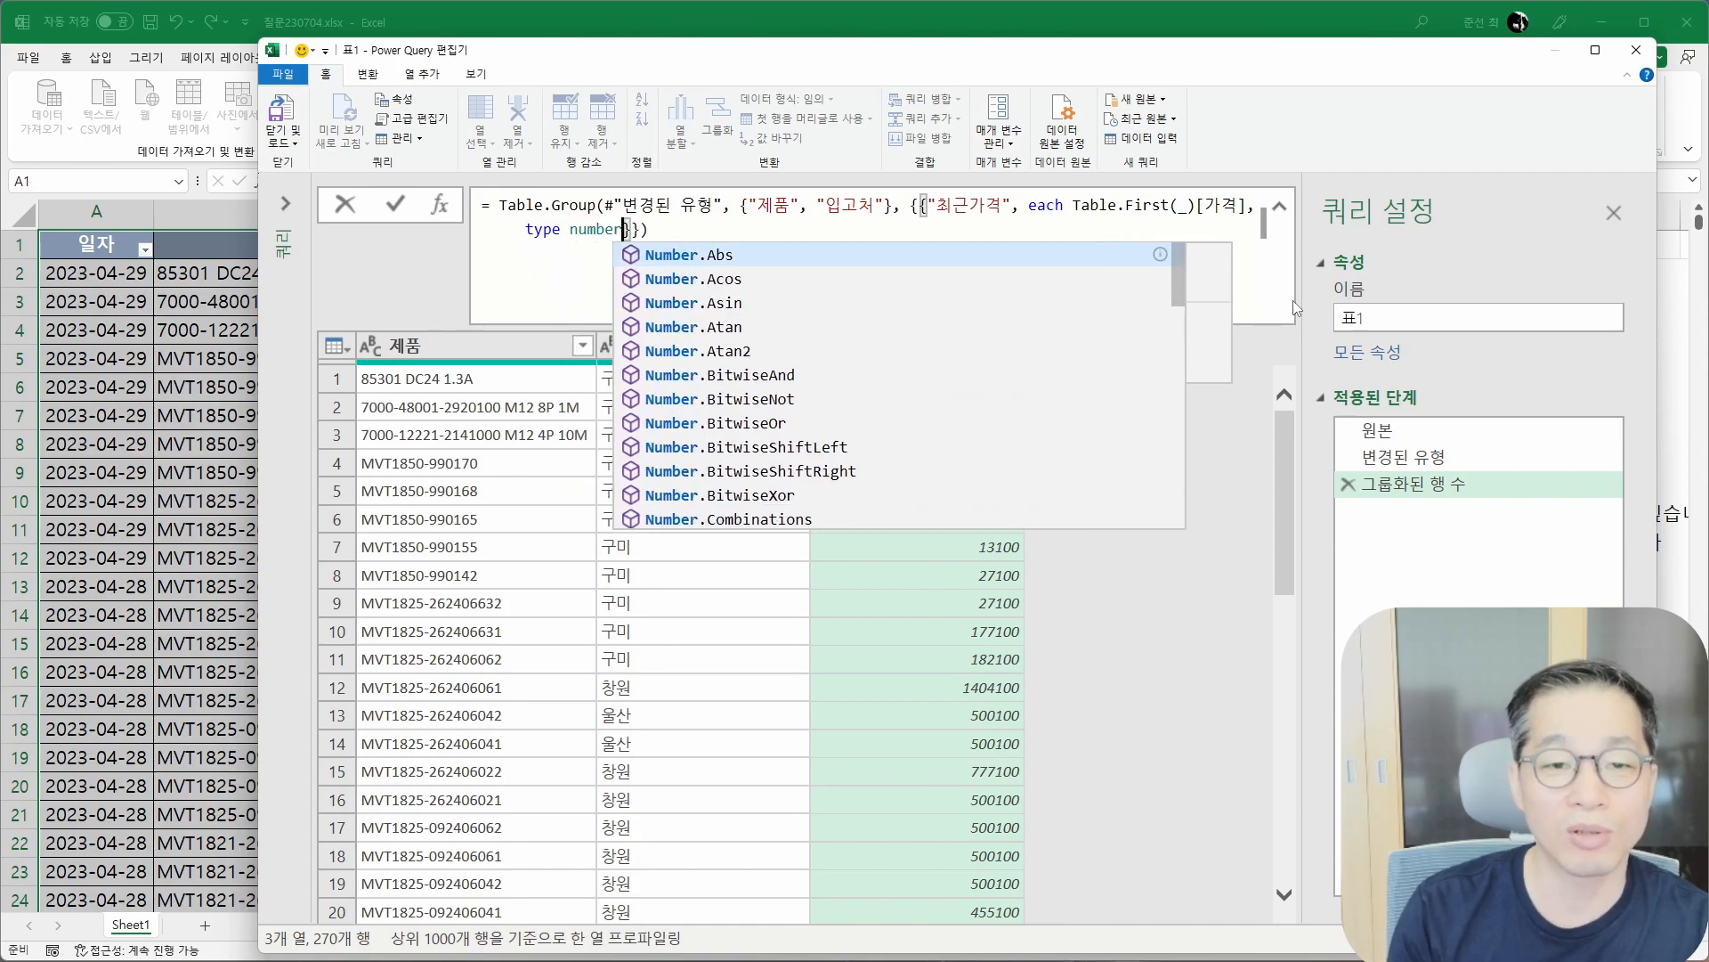
{"action": "key", "text": "Return"}
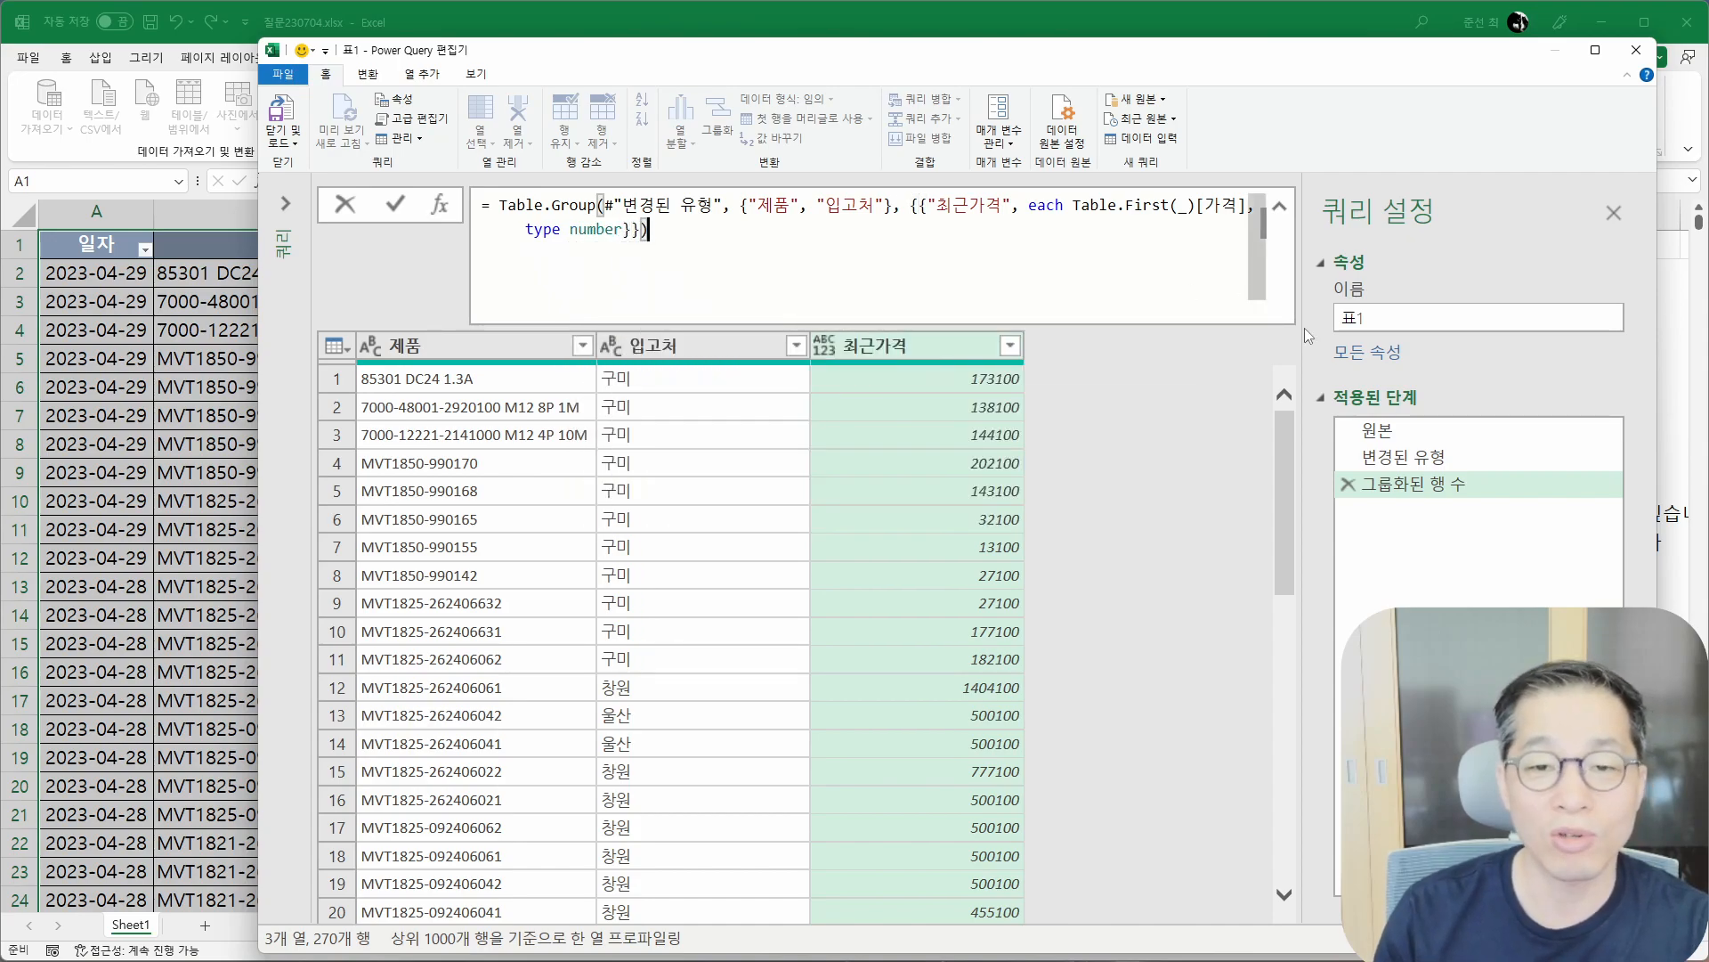
{"action": "left_click", "coordinate": [825, 345]}
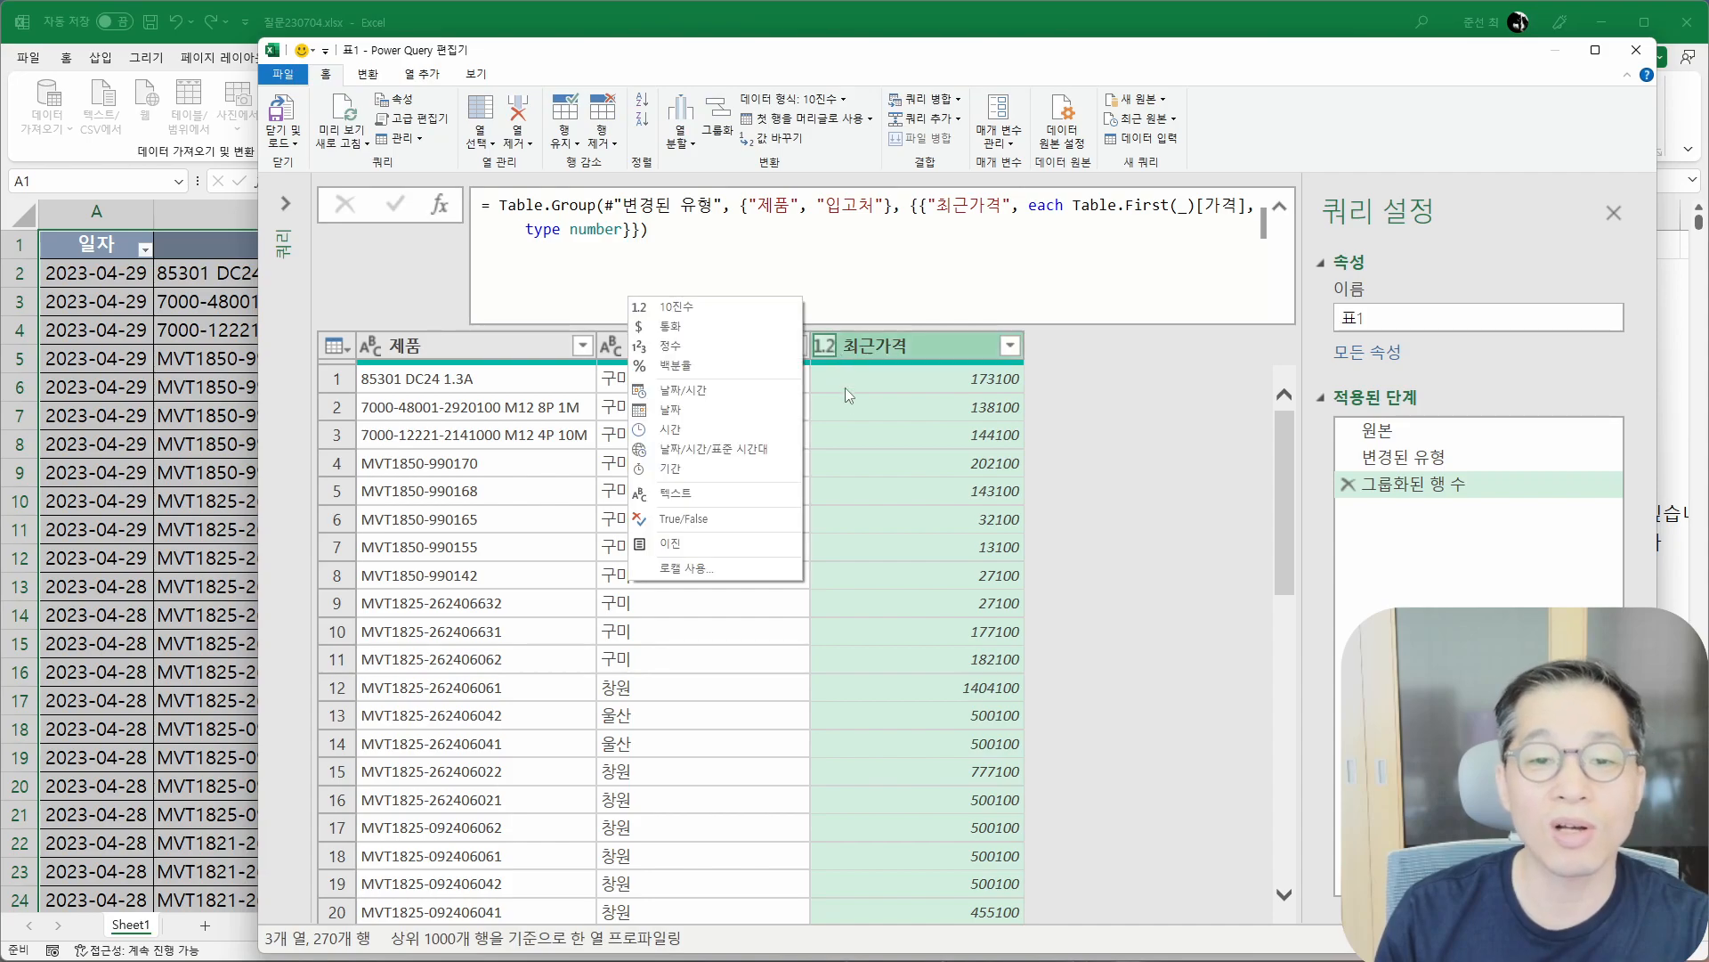
{"action": "left_click", "coordinate": [1137, 448]}
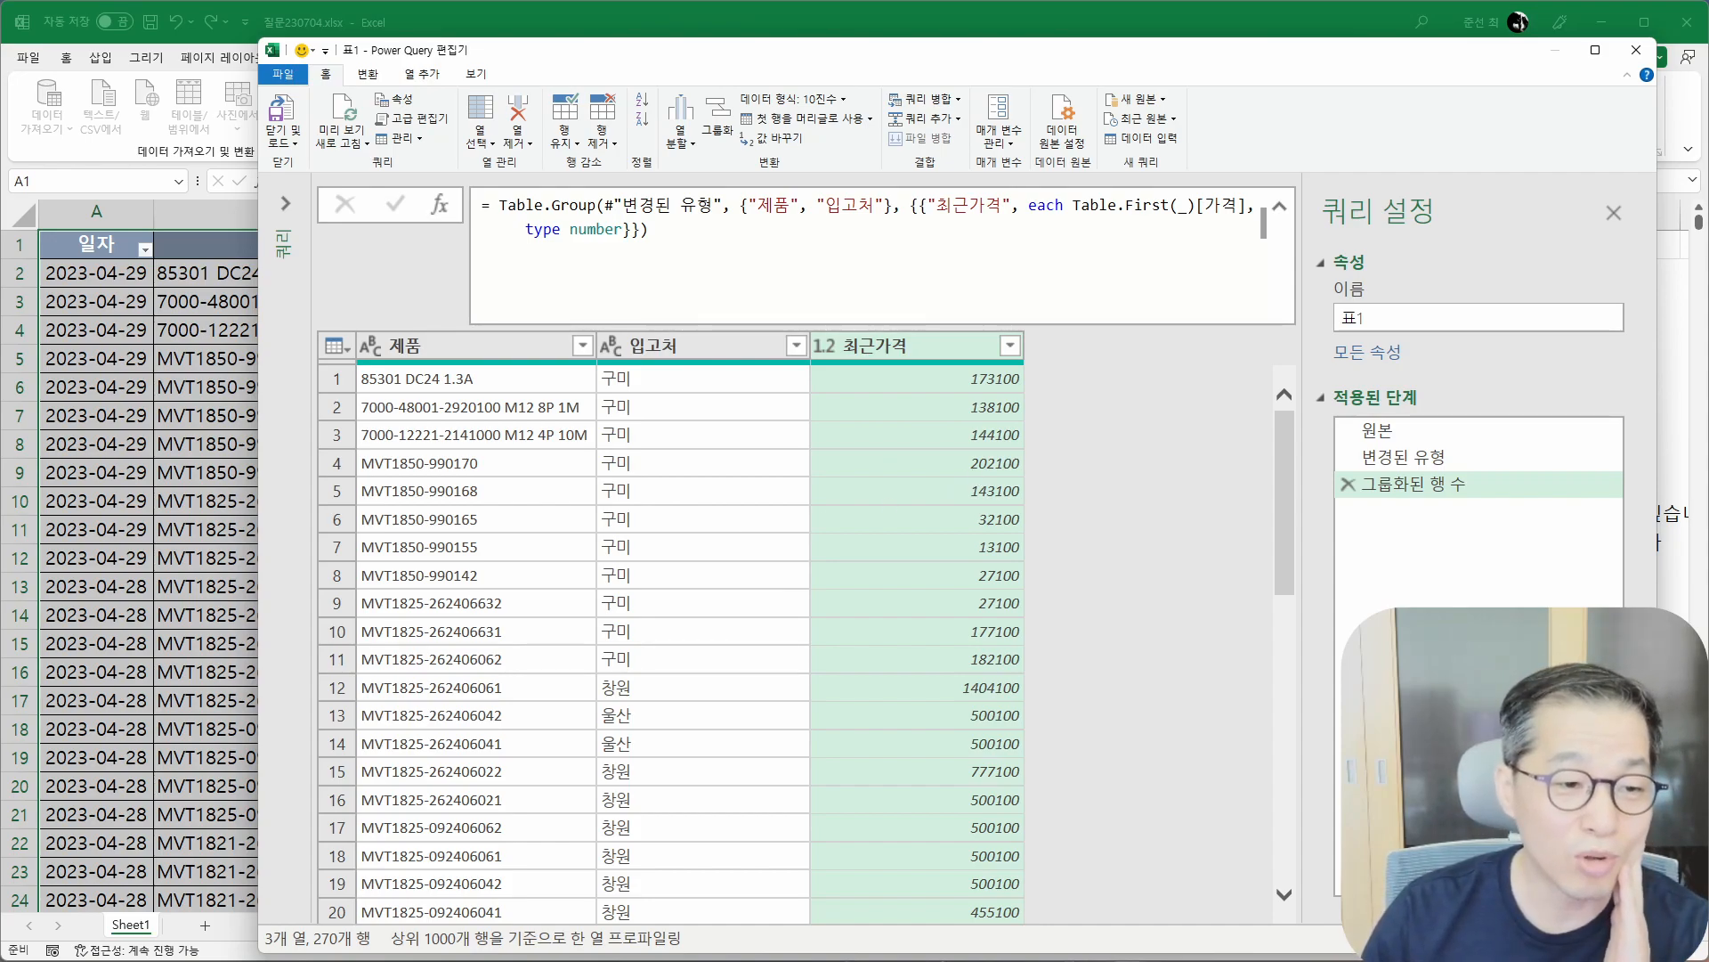
{"action": "left_click_drag", "start_coordinate": [1047, 165], "coordinate": [1272, 238]}
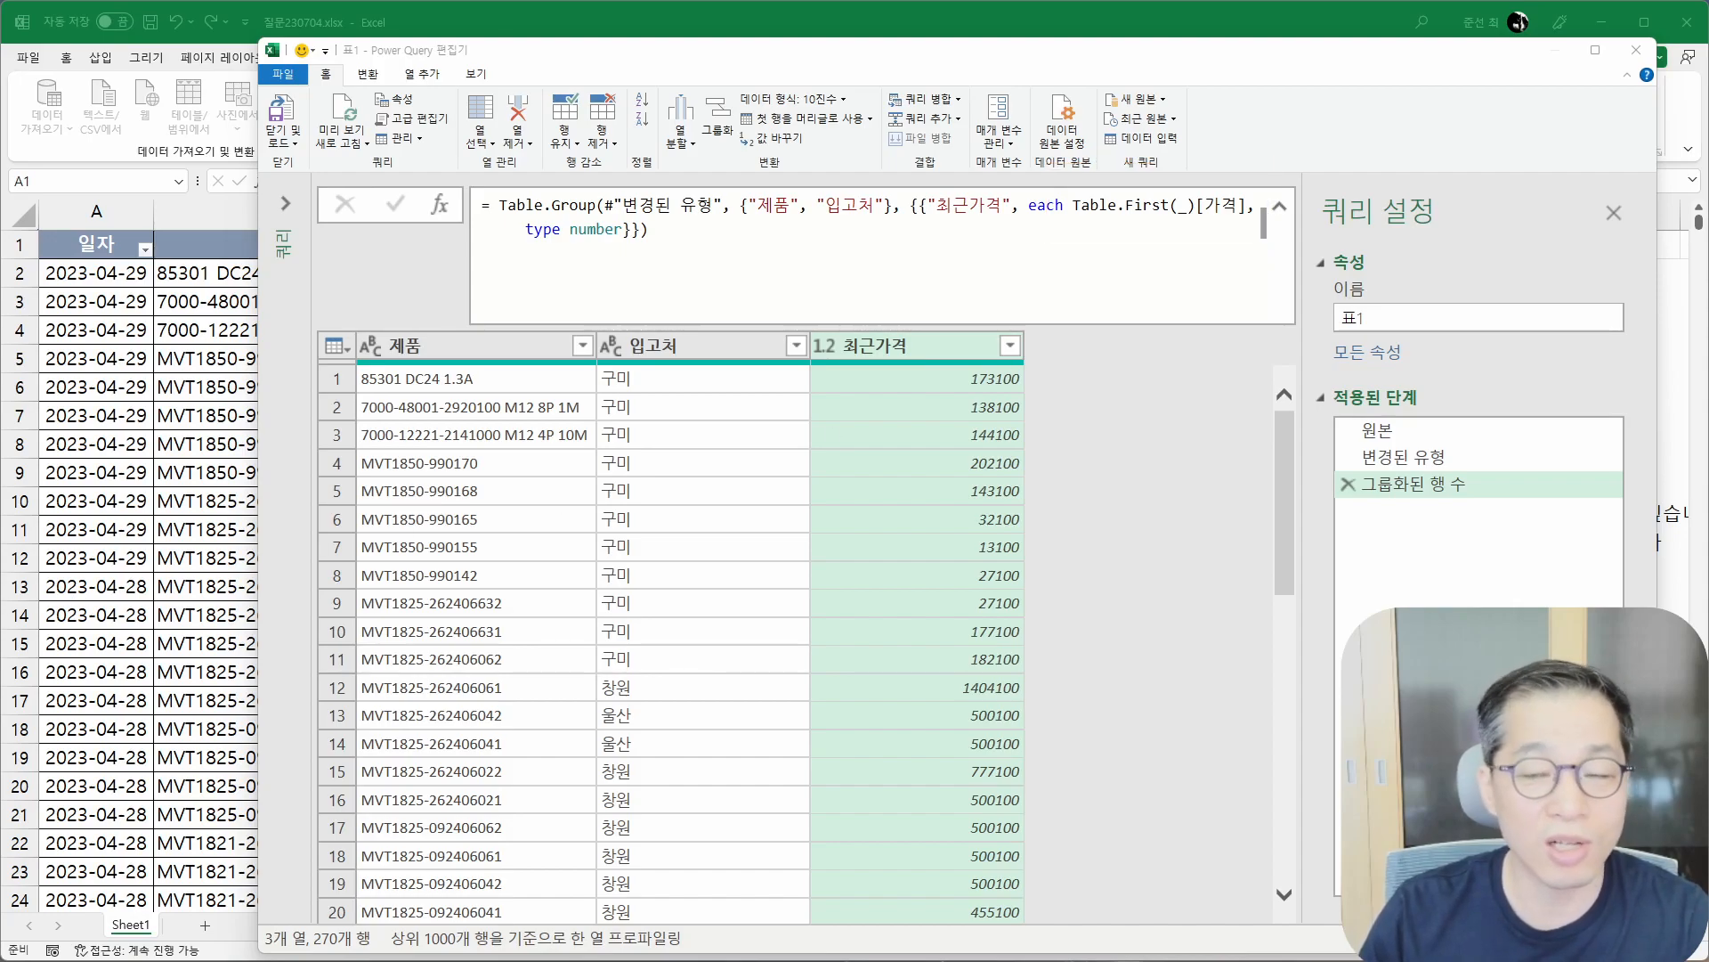
Rename the query as 표_결과.
{"action": "left_click", "coordinate": [1433, 317]}
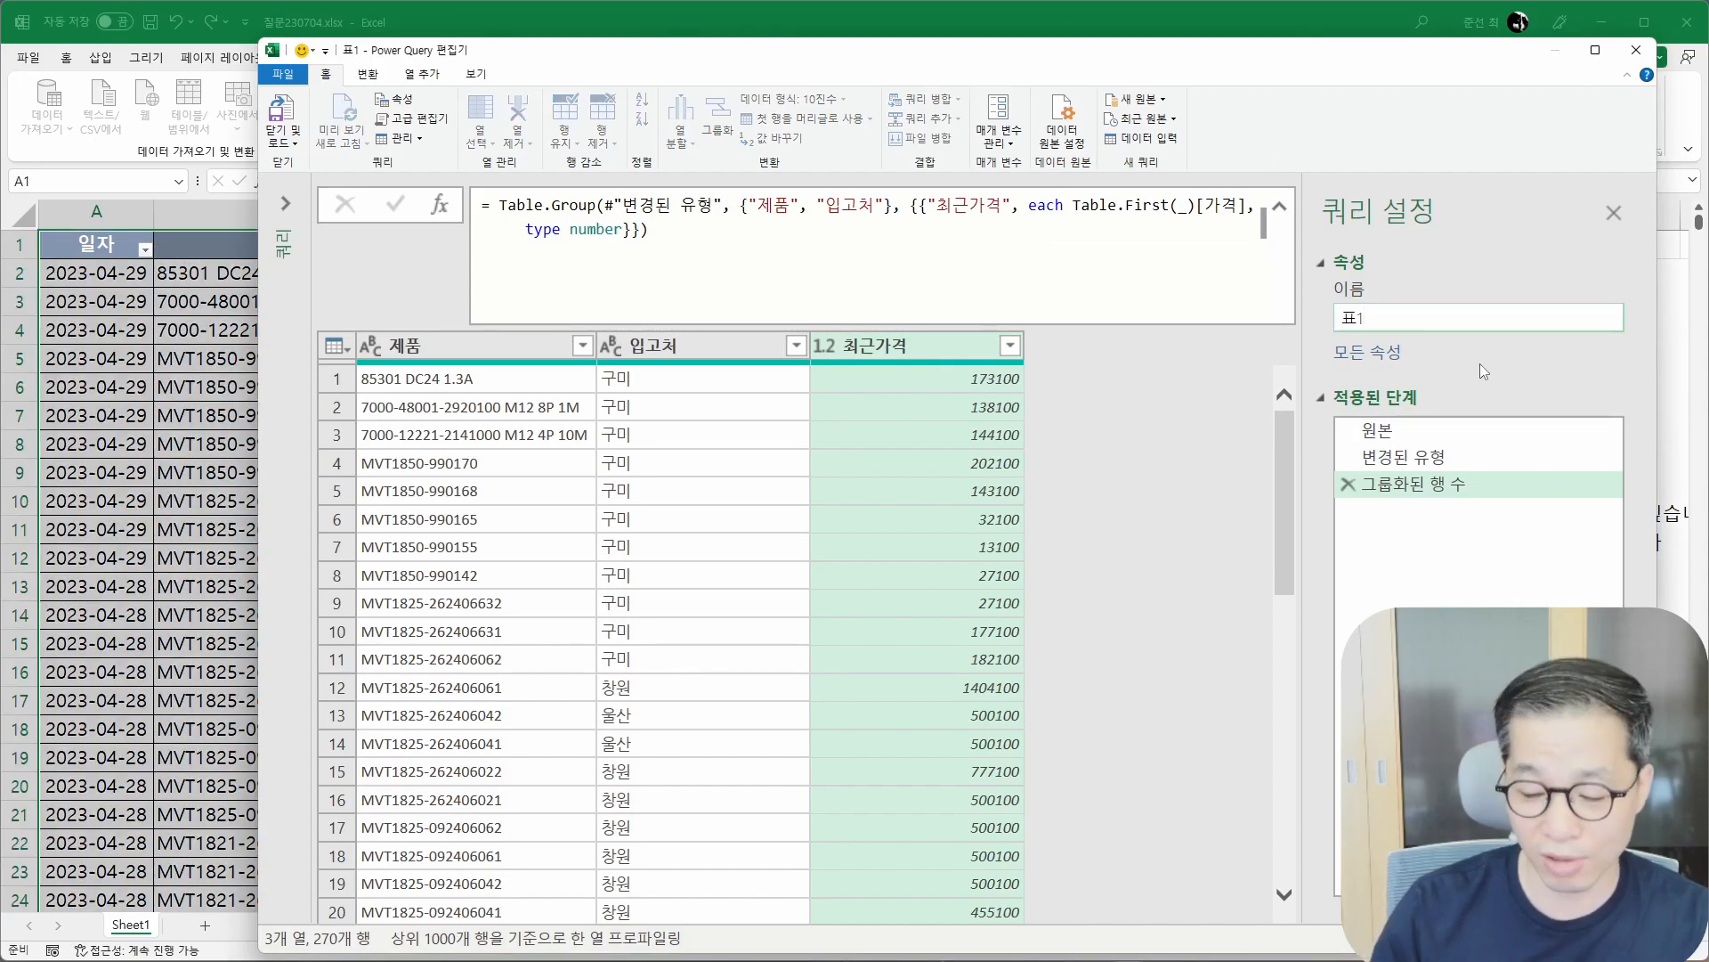
{"action": "key", "text": "BackSpace"}
{"action": "key", "text": "BackSpace"}
{"action": "type", "text": "표"}
{"action": "type", "text": "_ㄱ더"}
{"action": "key", "text": "BackSpace"}
{"action": "key", "text": "BackSpace"}
{"action": "key", "text": "BackSpace"}
{"action": "type", "text": "거ㅣㄱ"}
{"action": "key", "text": "BackSpace"}
{"action": "key", "text": "BackSpace"}
{"action": "key", "text": "BackSpace"}
{"action": "type", "text": "ㄱㅕㄹ과"}
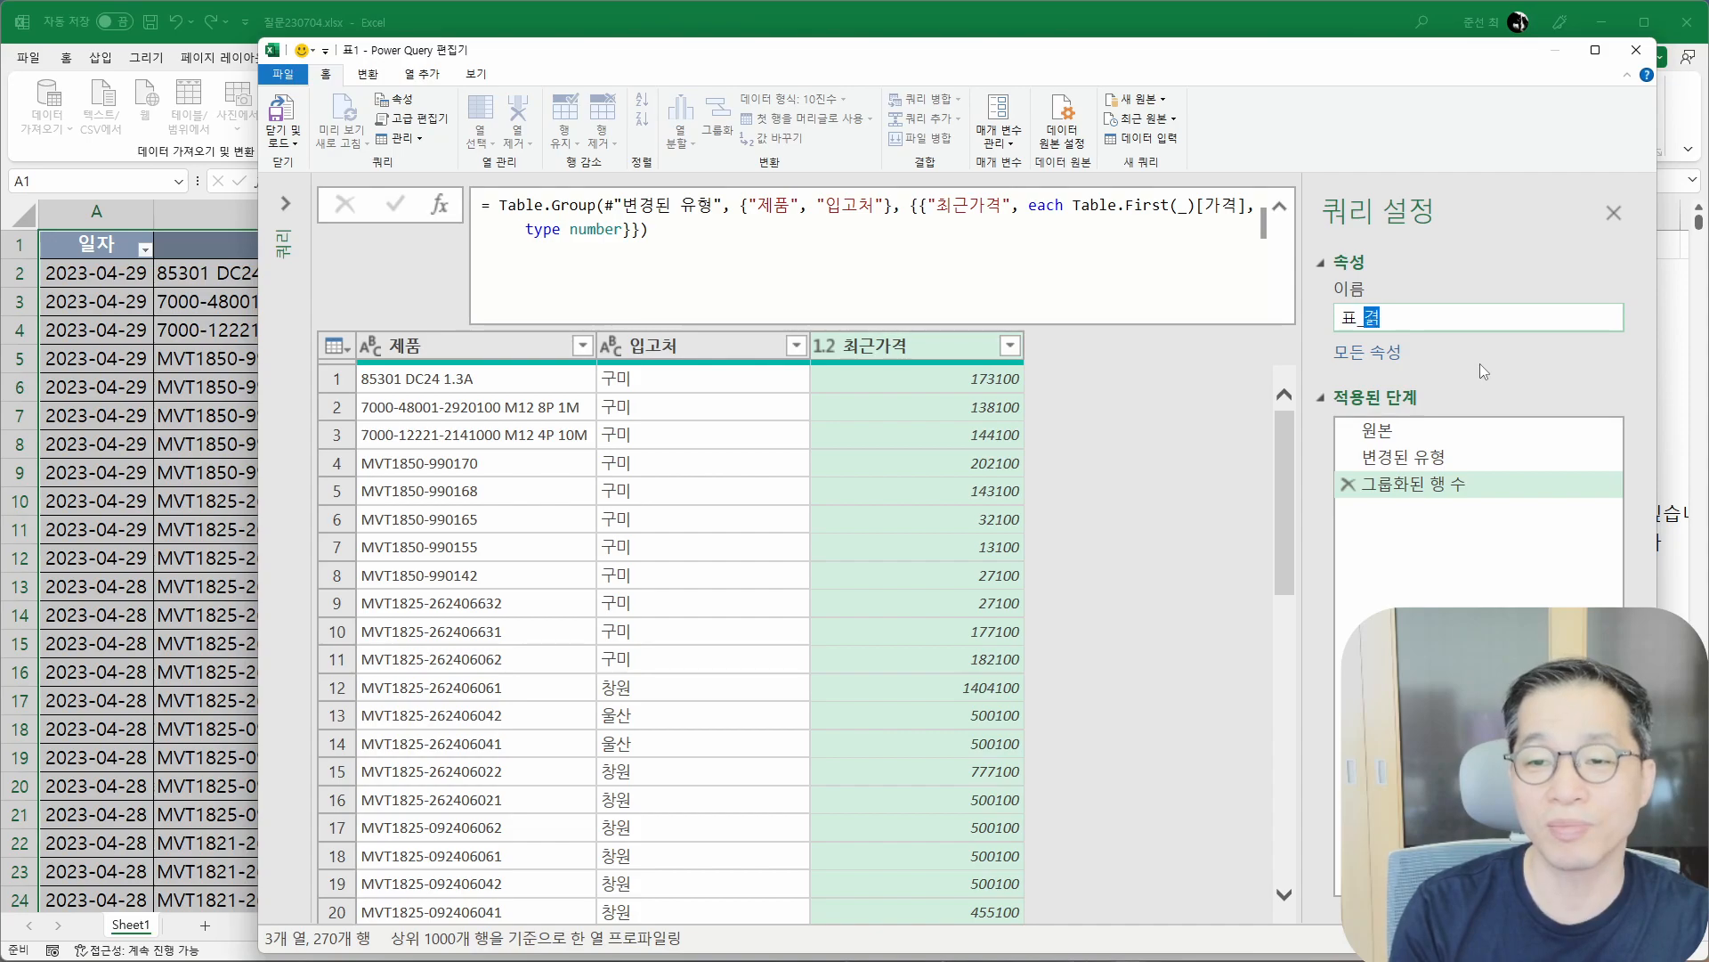
{"action": "key", "text": "Return"}
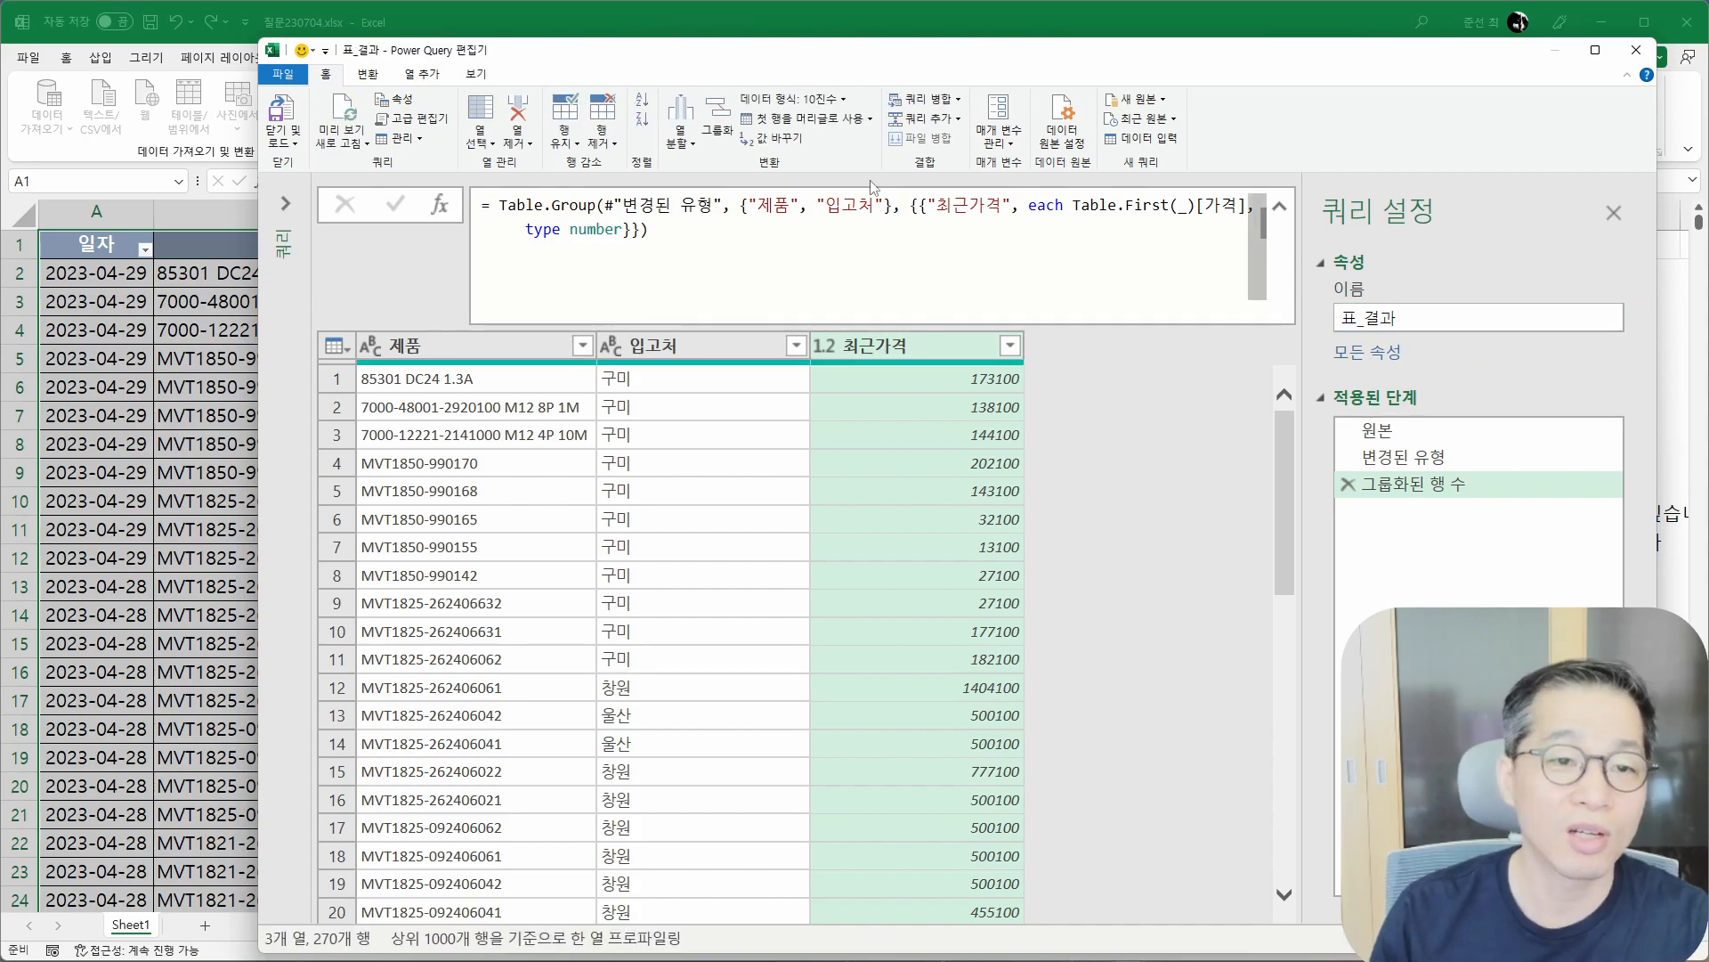
Load the query result as a table into the existing worksheet, starting at cell F1 of Sheet1.
{"action": "left_click", "coordinate": [282, 73]}
{"action": "left_click", "coordinate": [324, 149]}
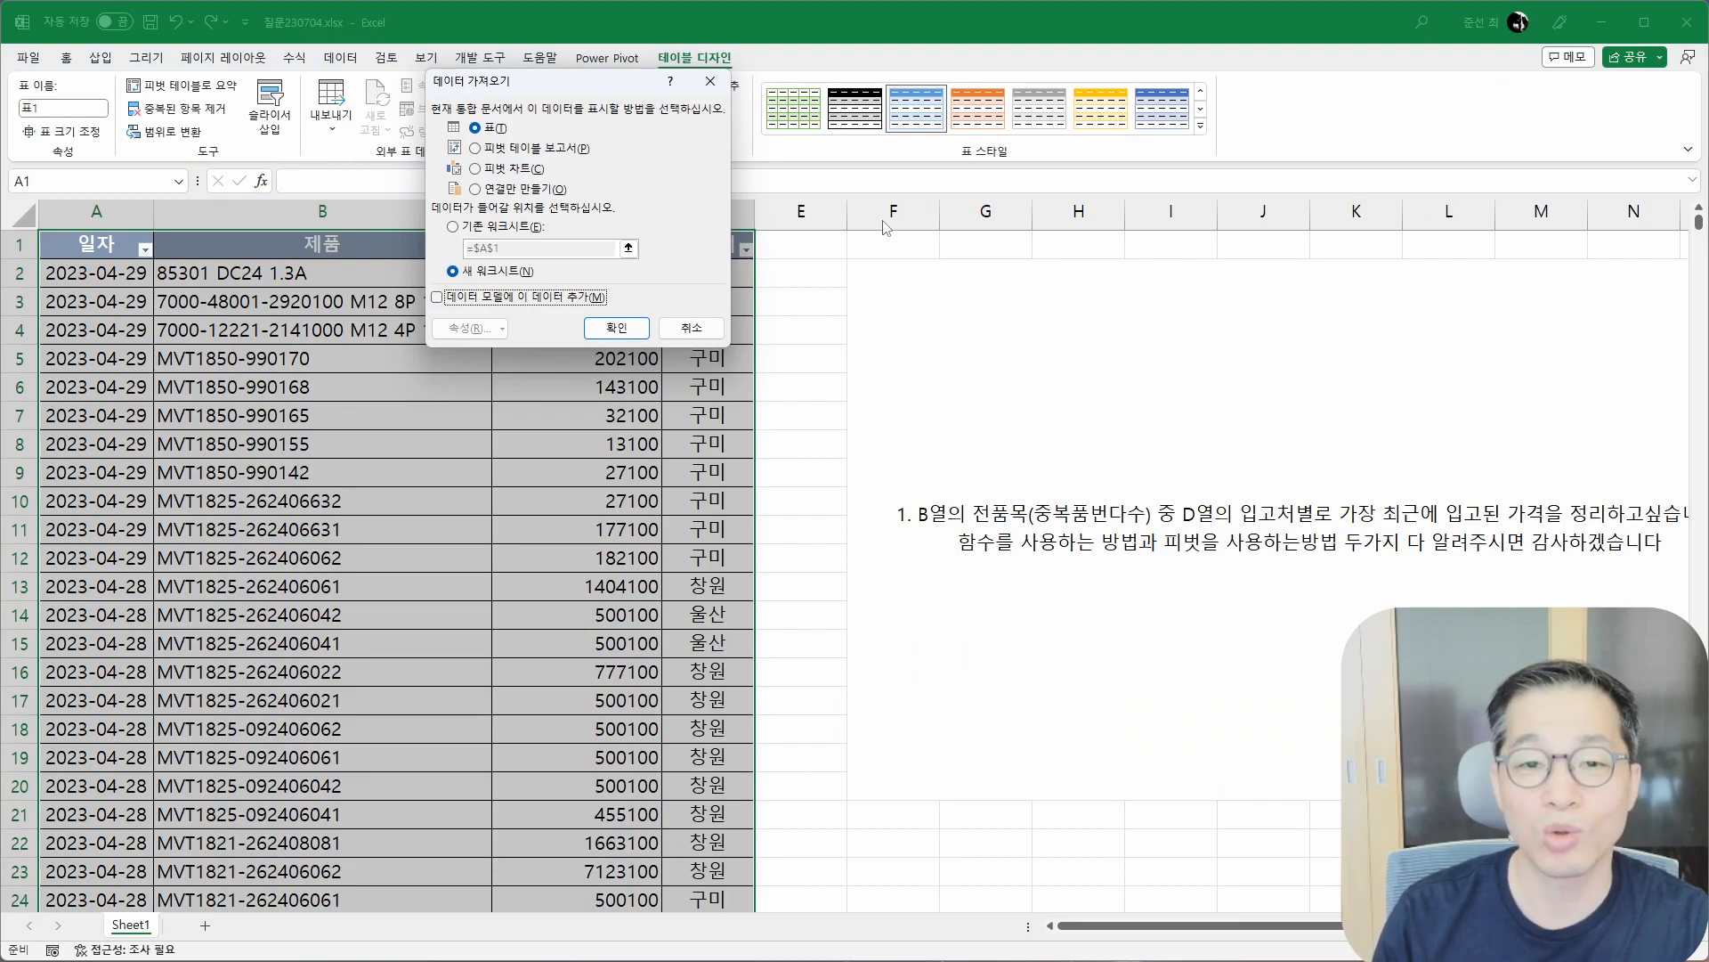
{"action": "left_click", "coordinate": [486, 227]}
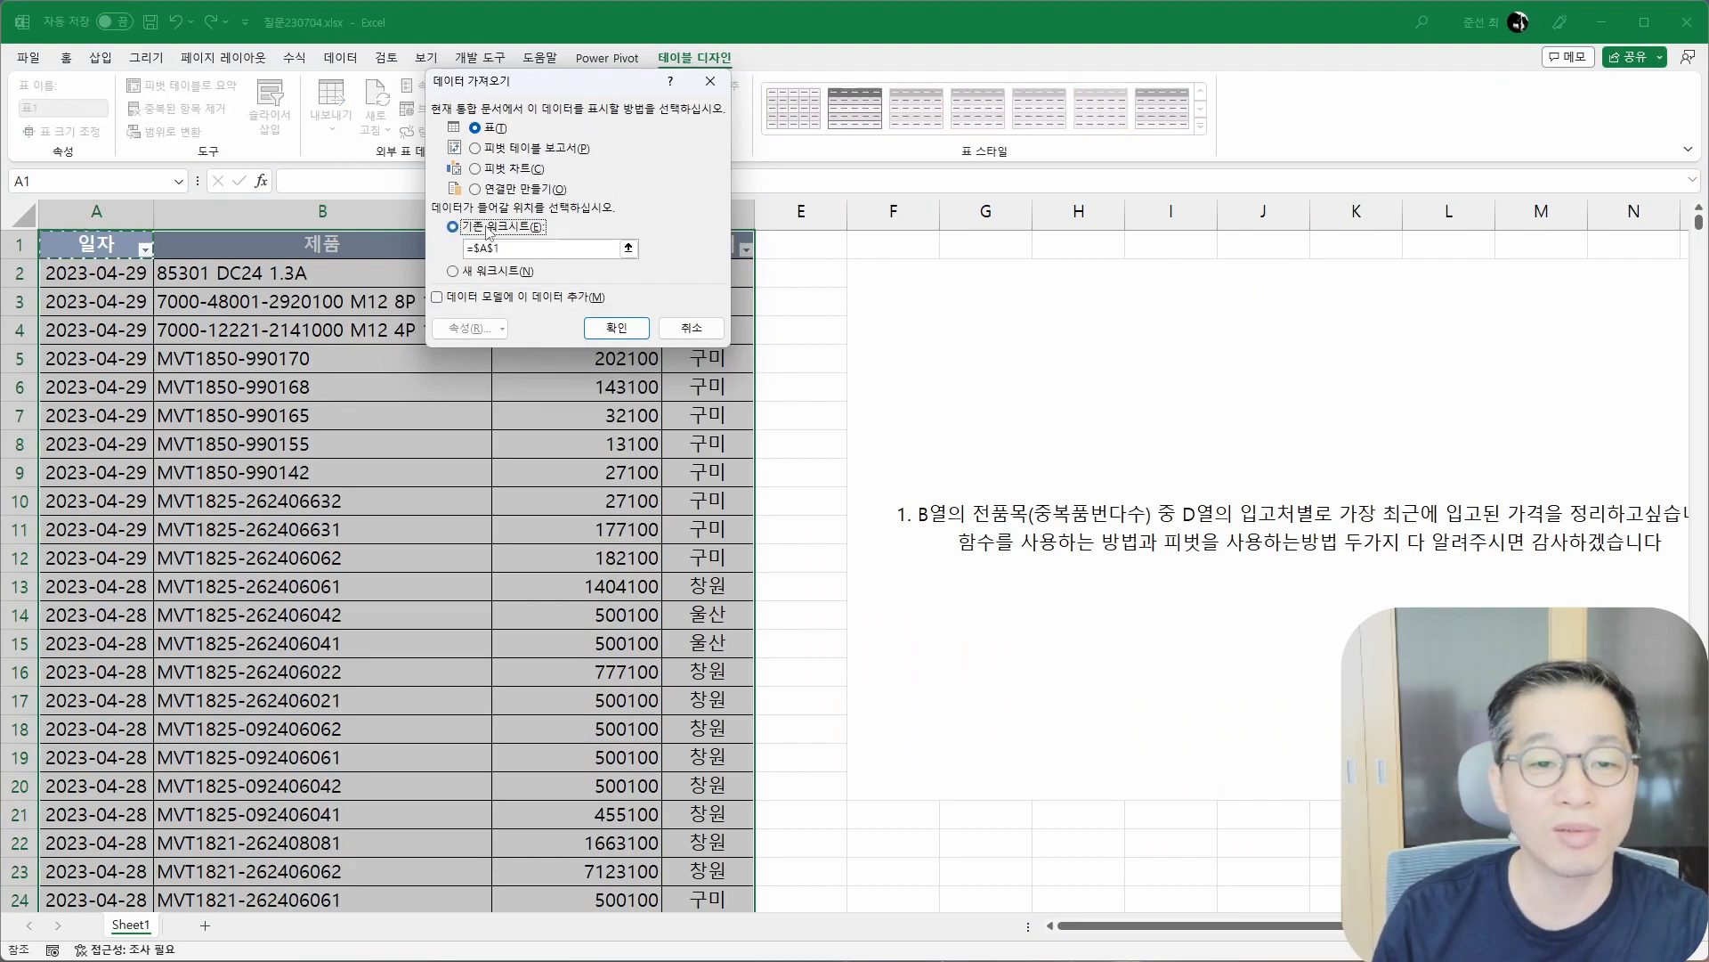
{"action": "left_click", "coordinate": [904, 244]}
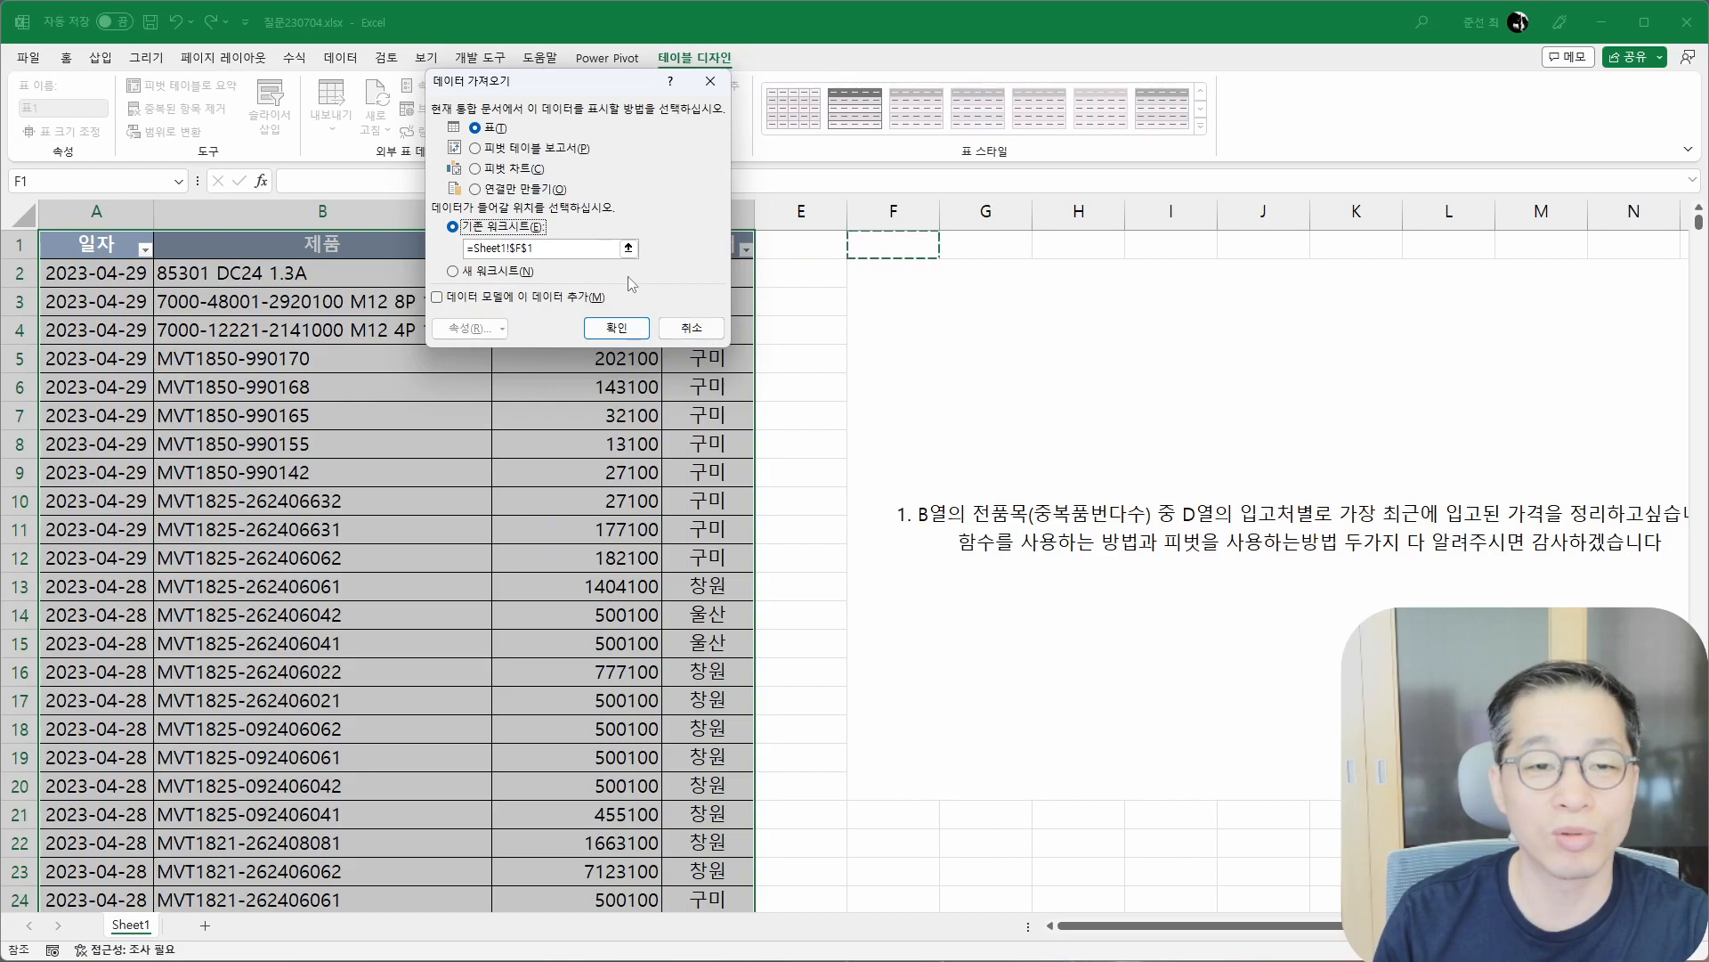
{"action": "left_click", "coordinate": [643, 326]}
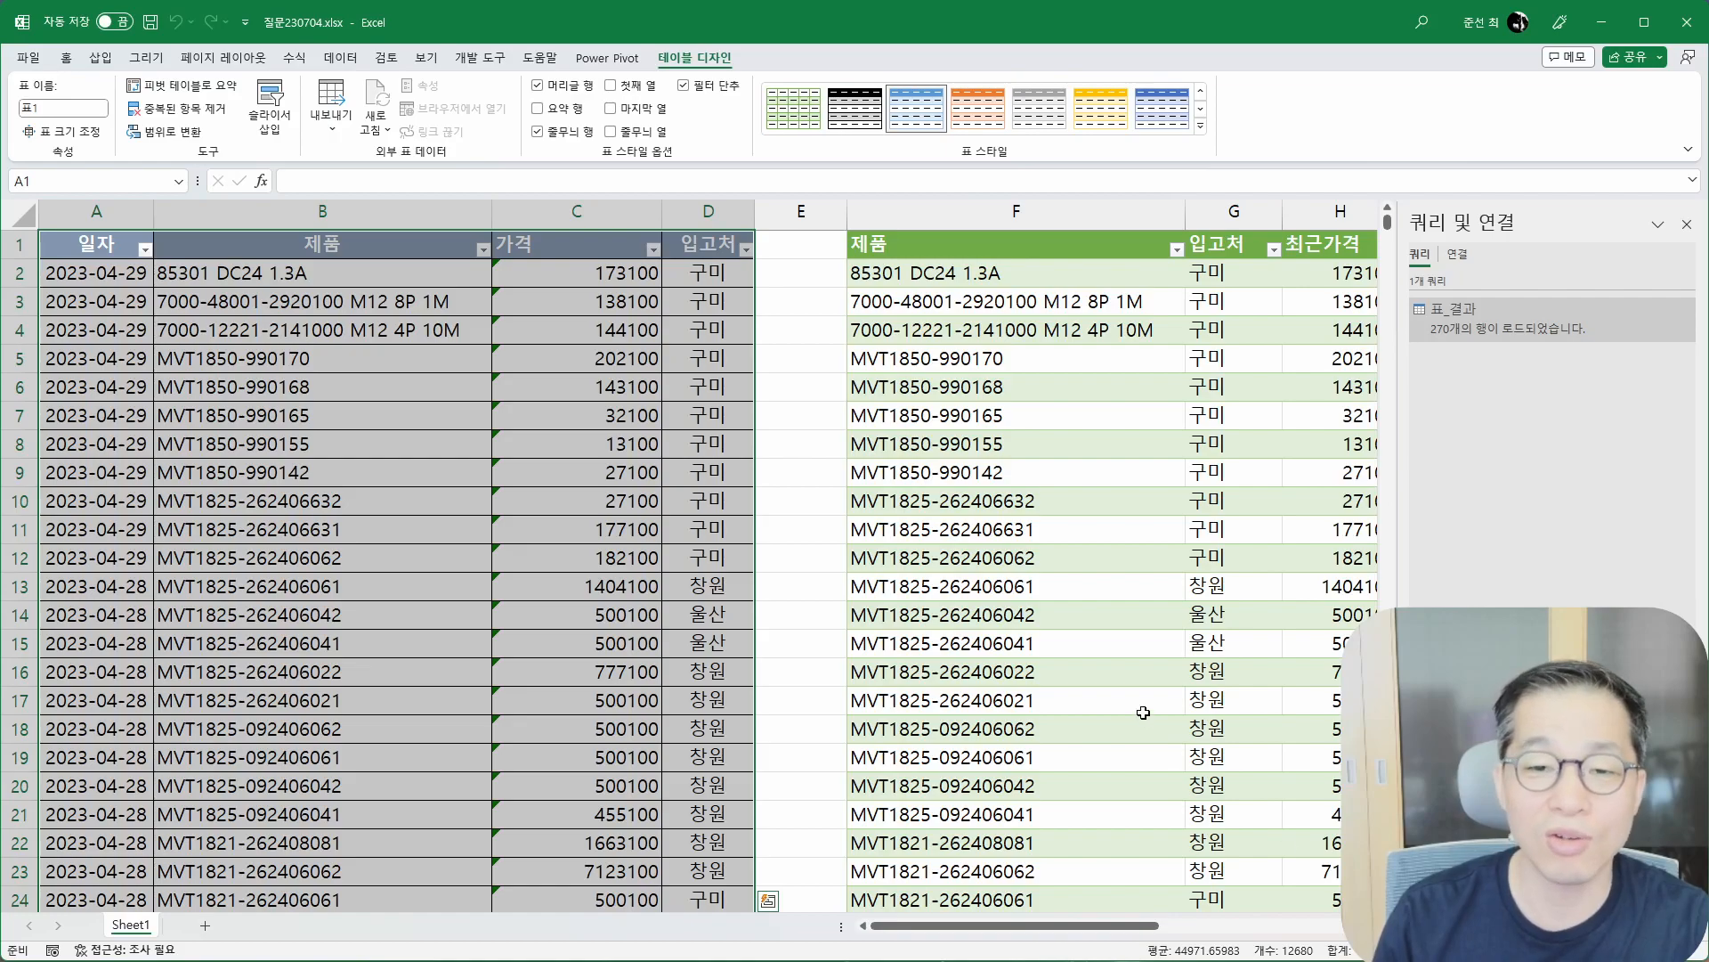
Refresh the loaded result table beside the source data and review its 최근가격 column.
{"action": "scroll", "coordinate": [1144, 710], "scroll_direction": "down", "scroll_amount": 2}
{"action": "left_click", "coordinate": [860, 349]}
{"action": "left_click", "coordinate": [347, 437]}
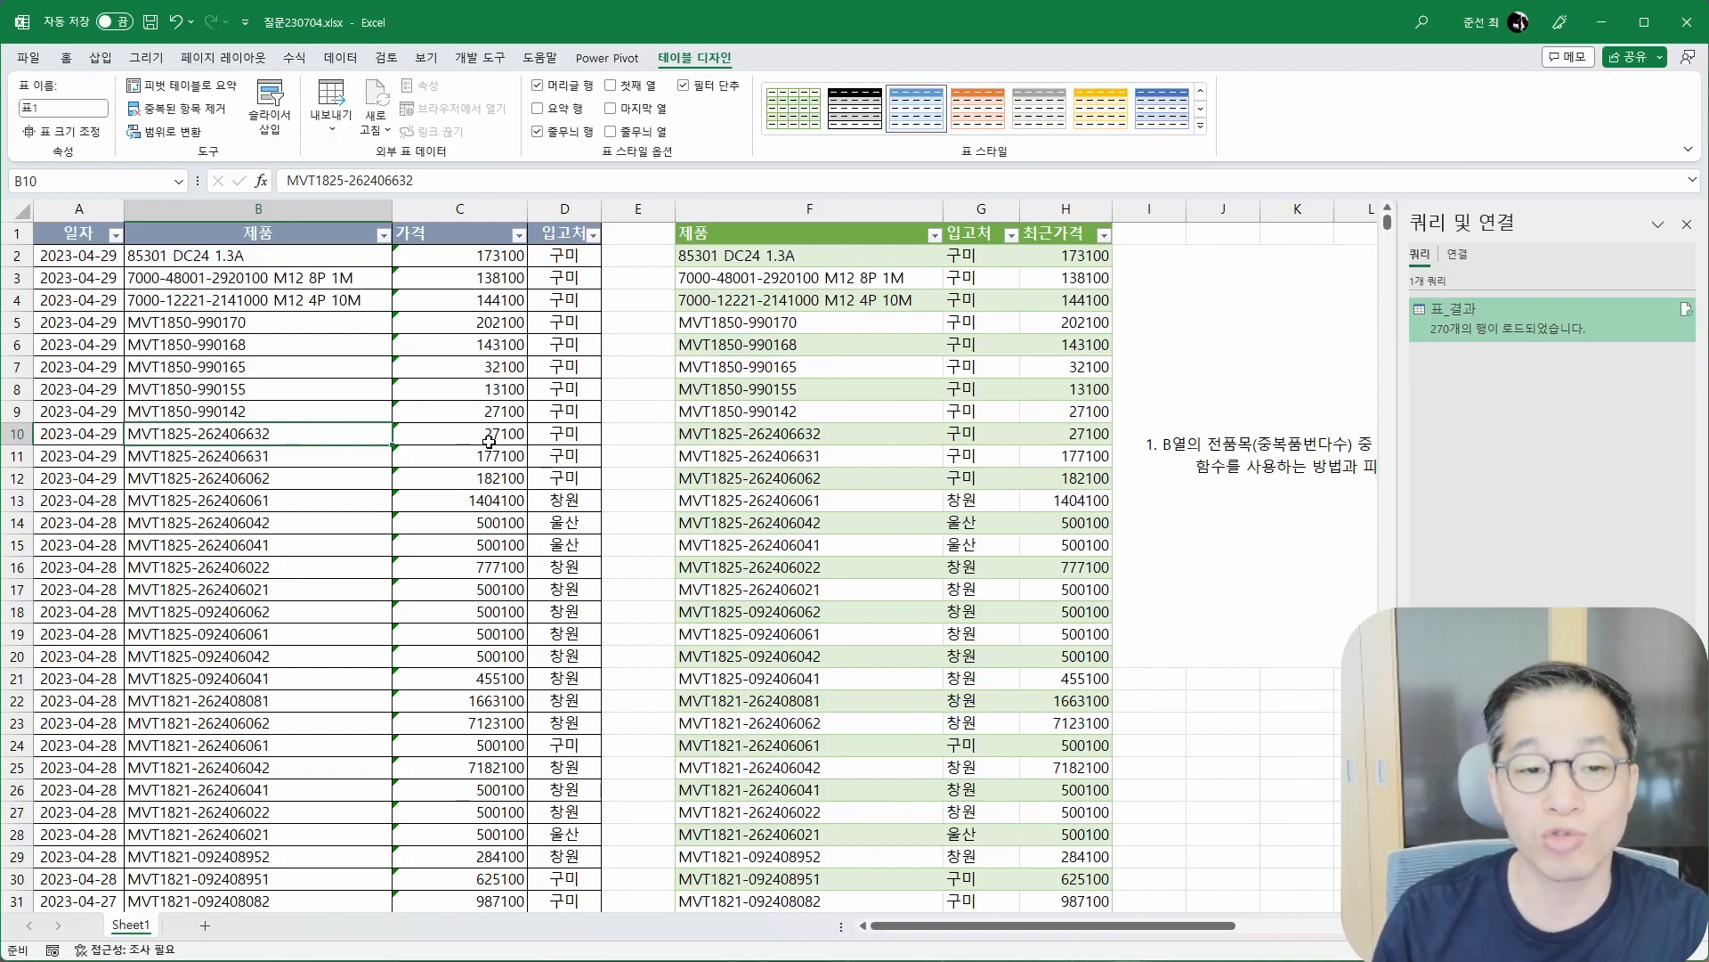
{"action": "right_click", "coordinate": [883, 300]}
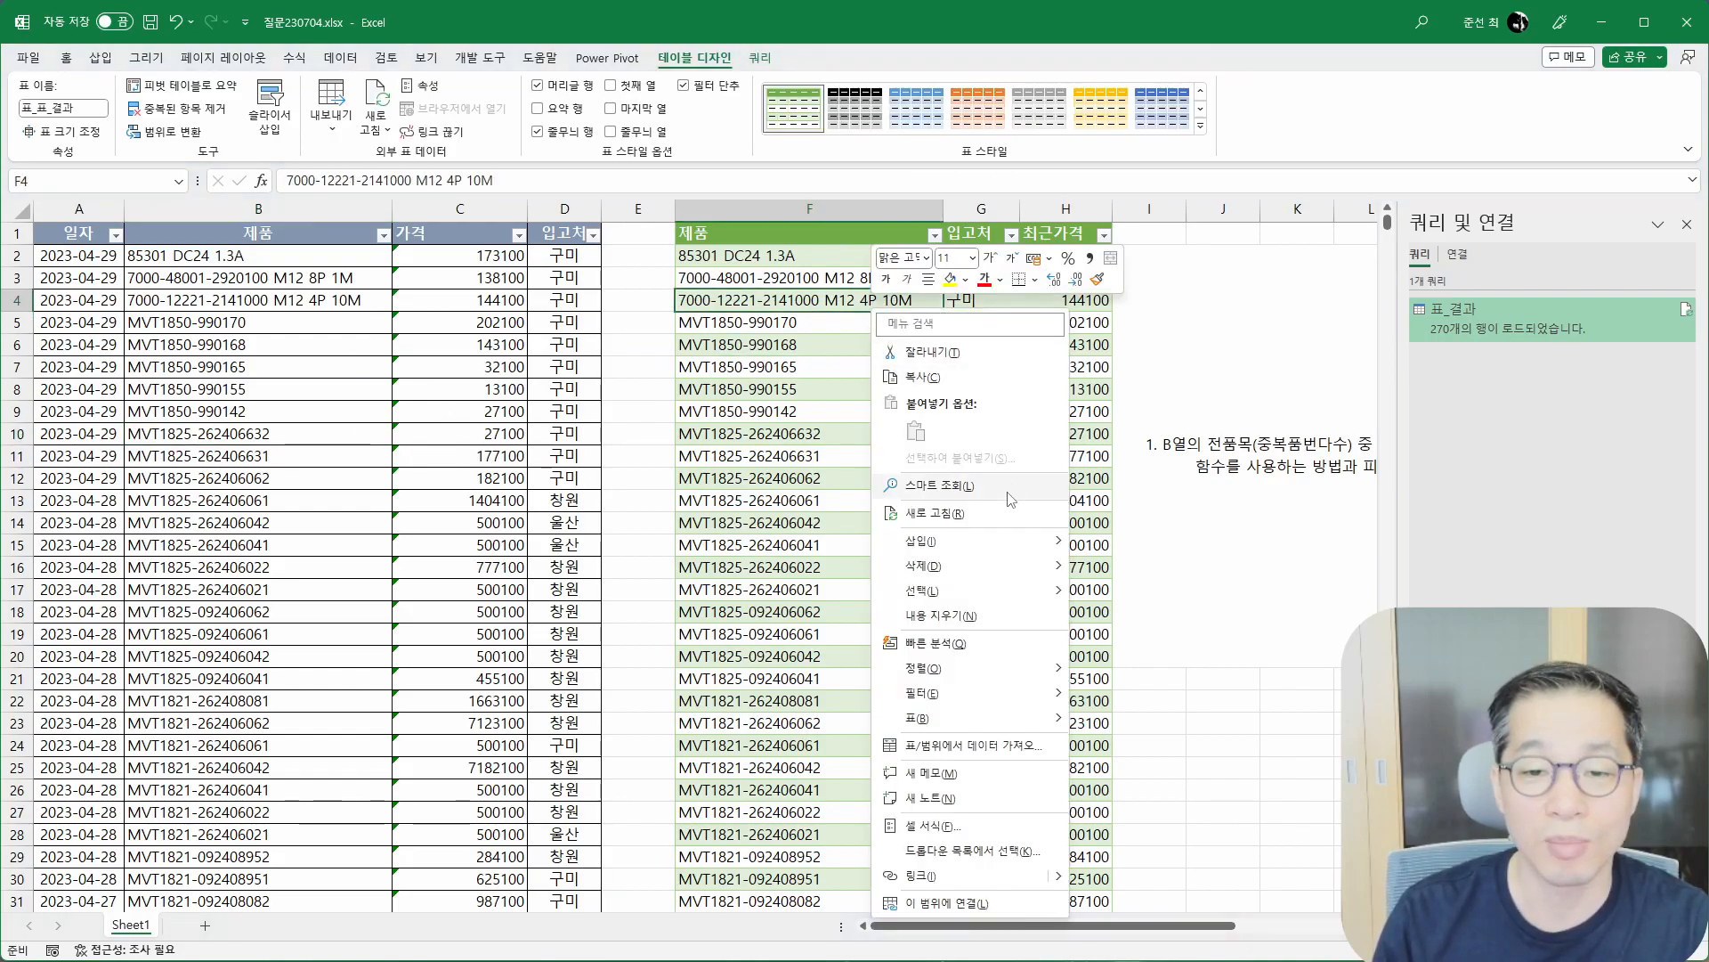
{"action": "left_click", "coordinate": [979, 514]}
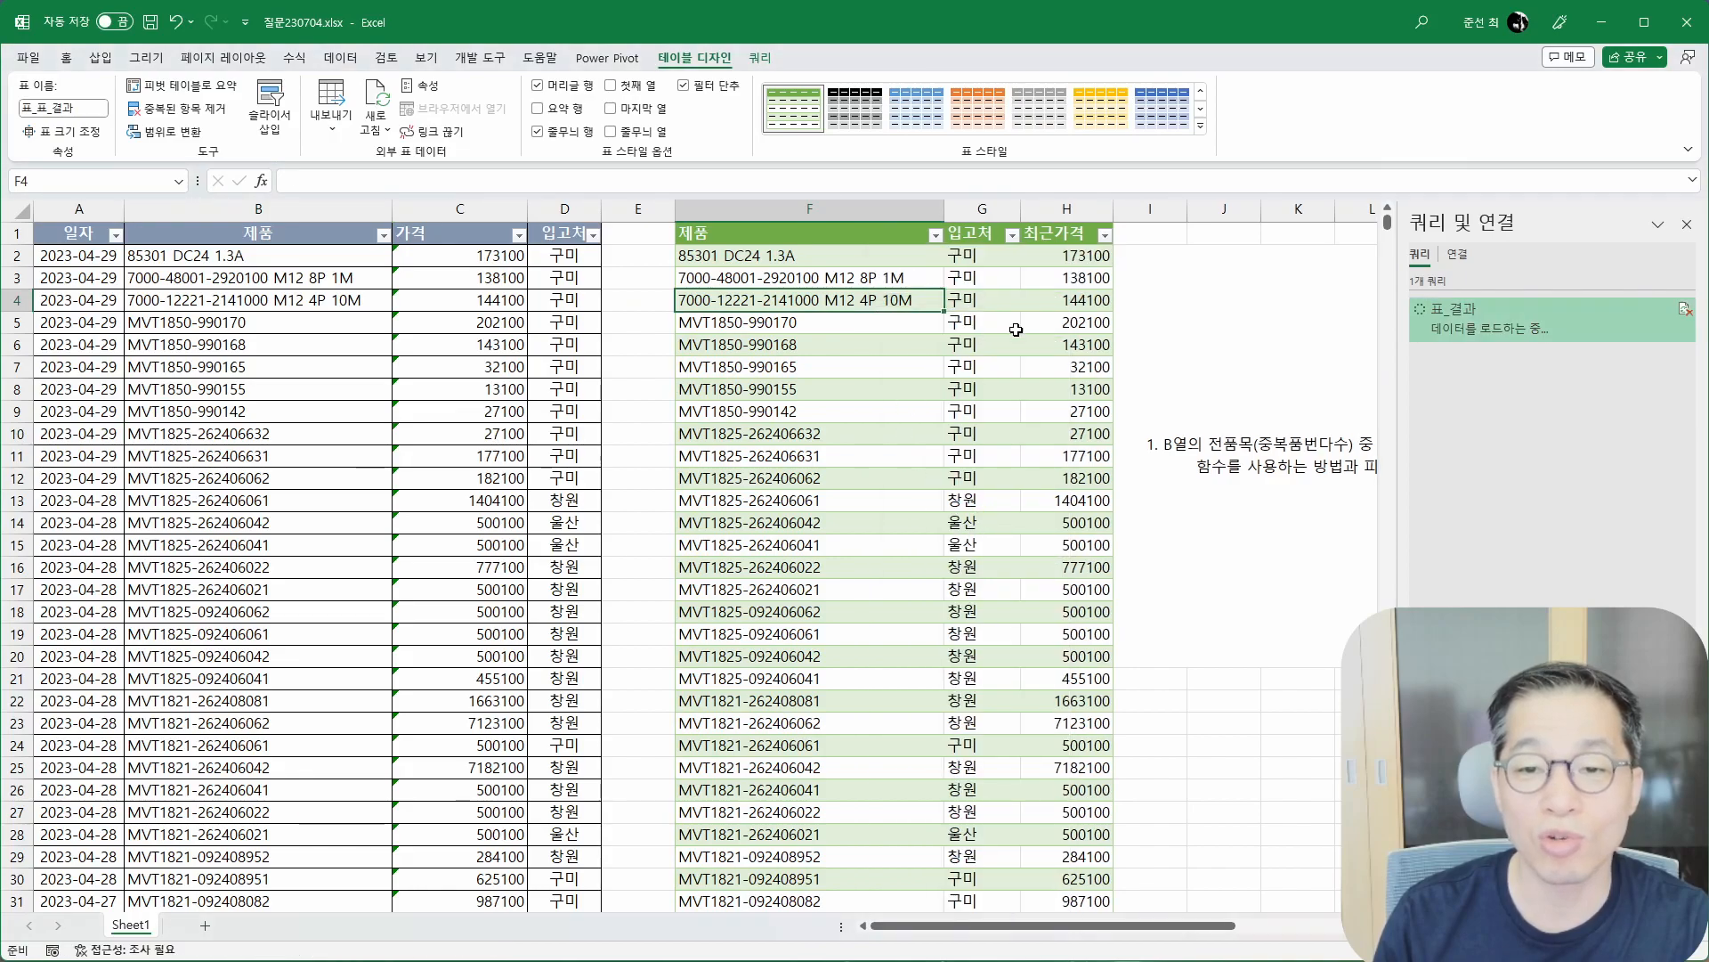
{"action": "left_click", "coordinate": [1066, 214]}
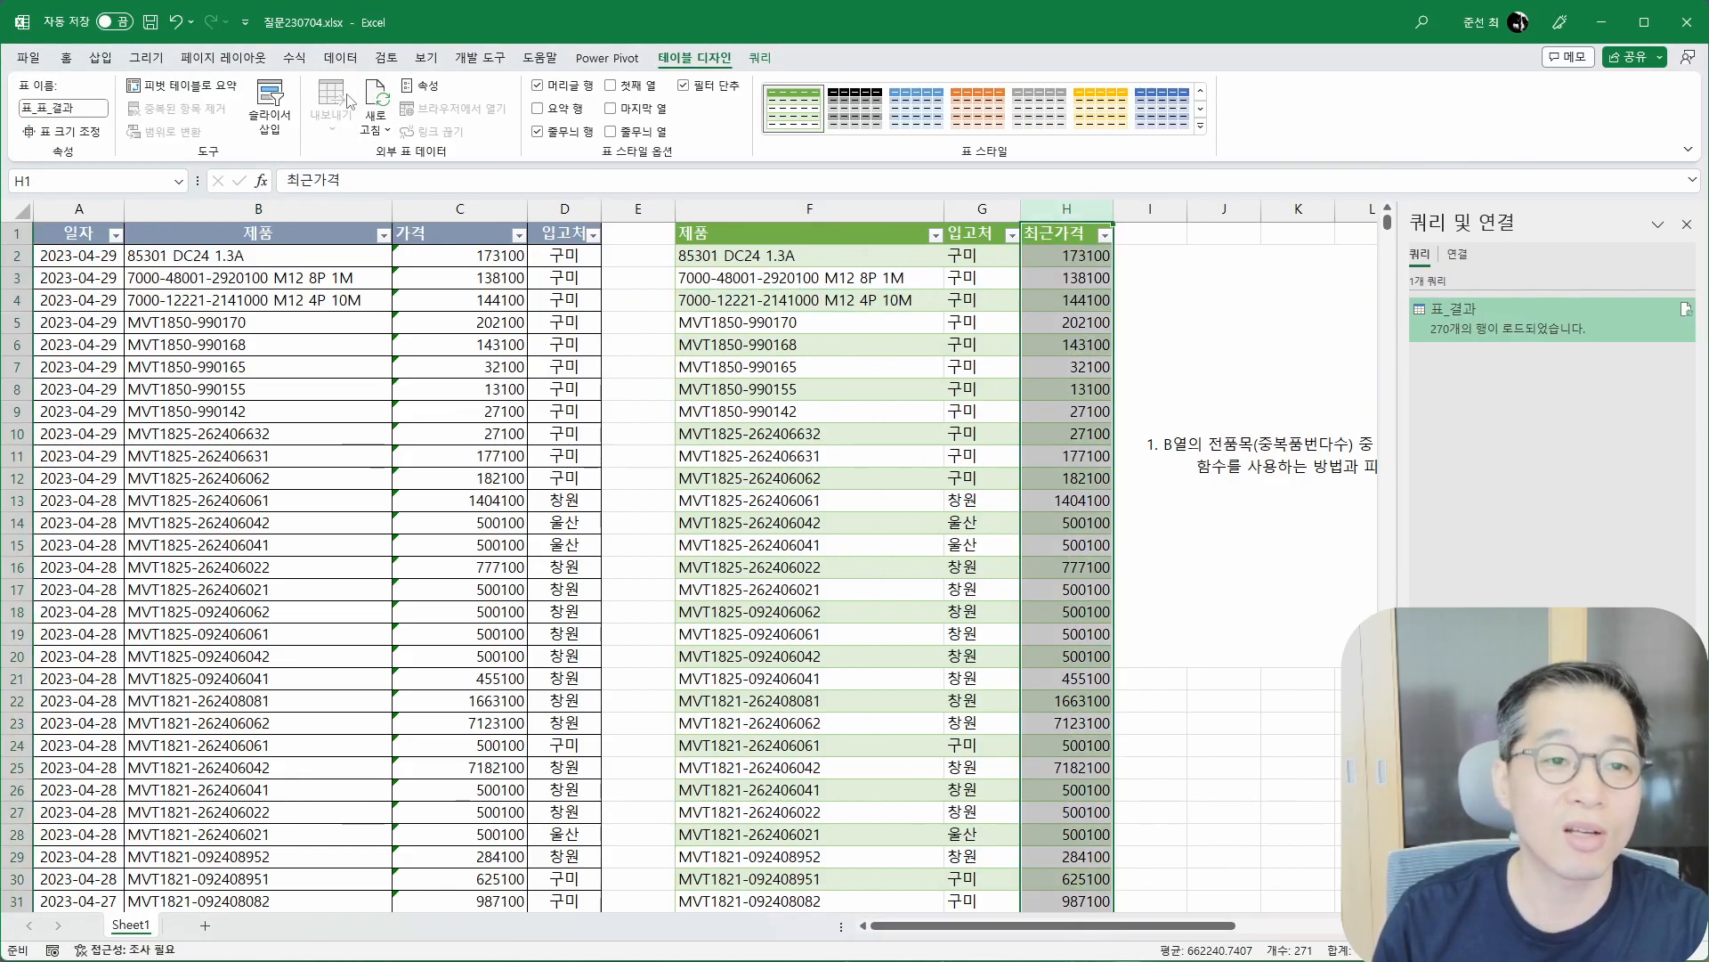
{"action": "left_click", "coordinate": [820, 330]}
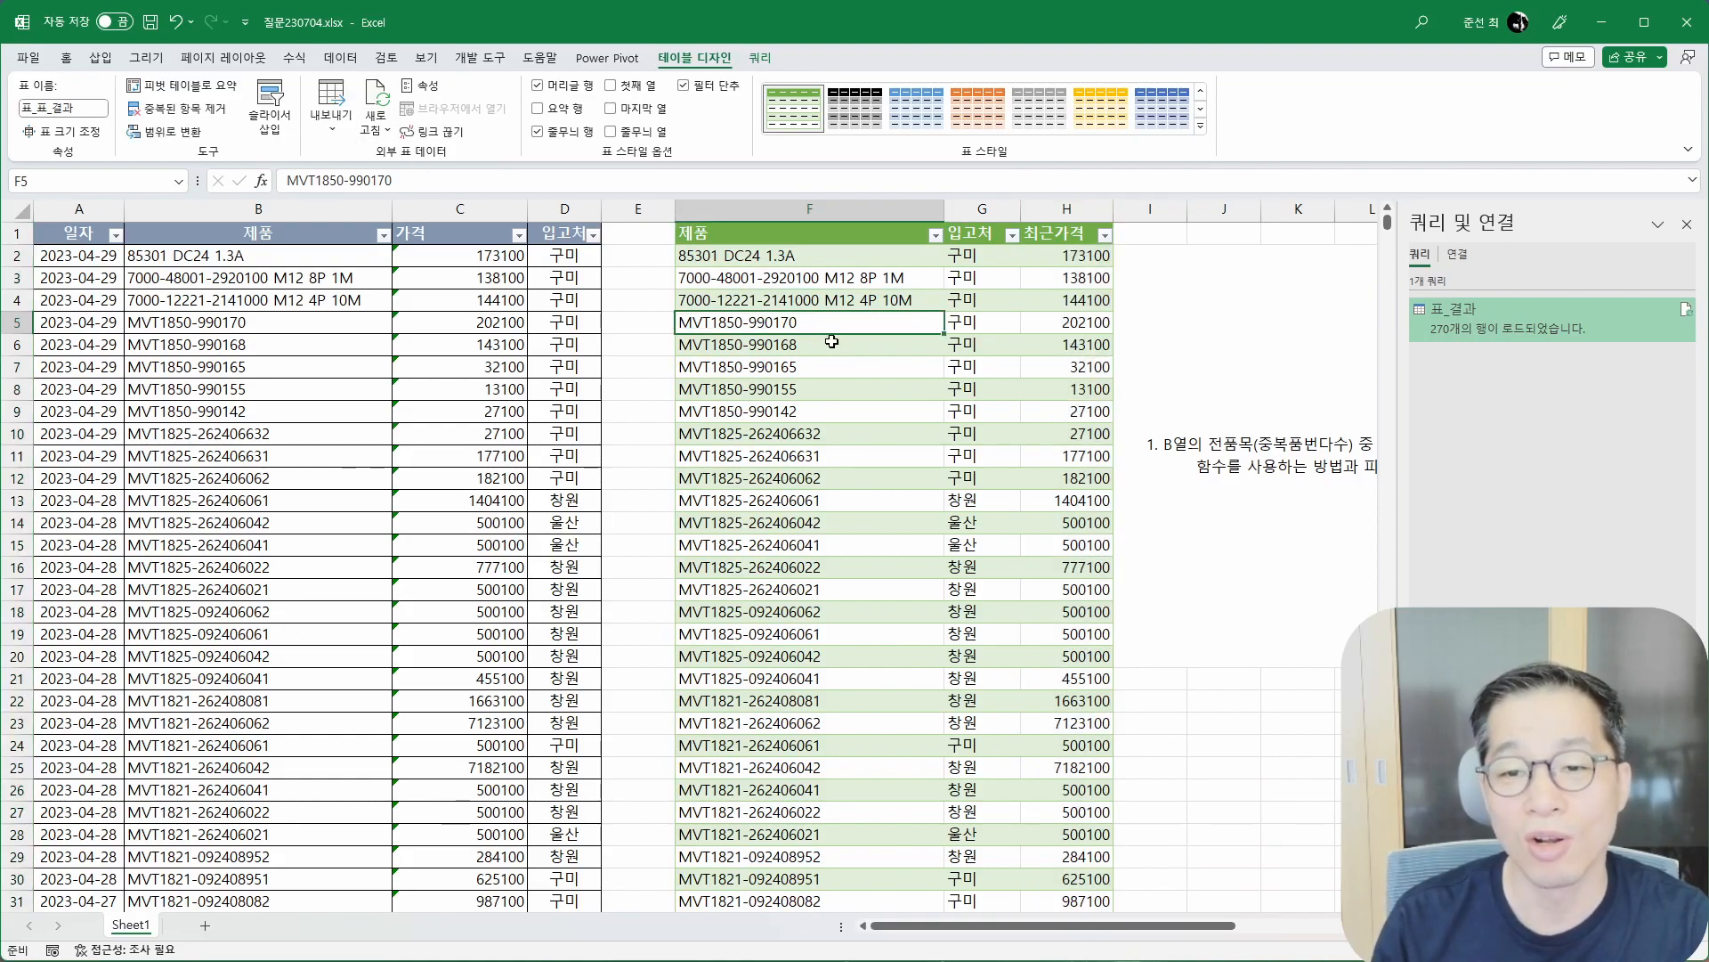